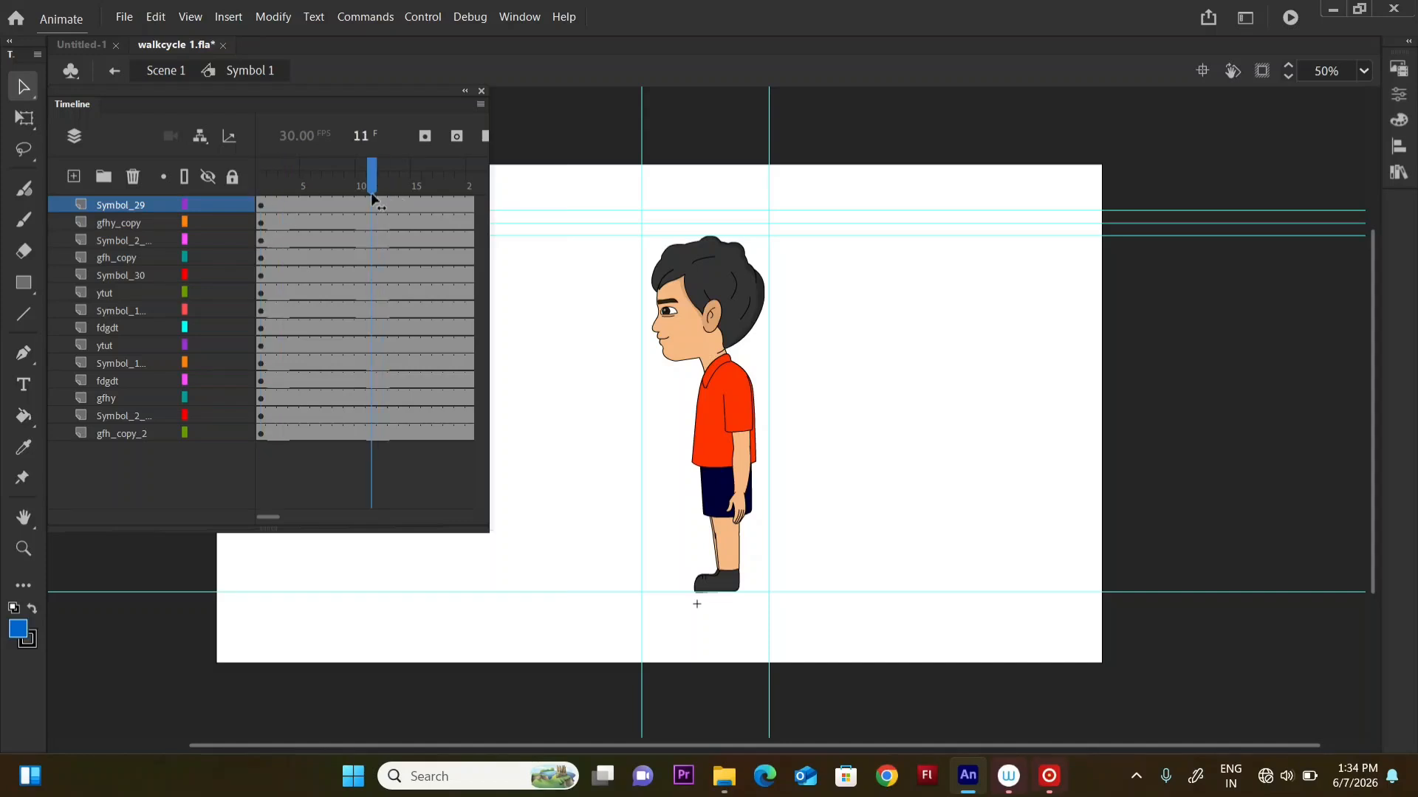
{"action": "left_click_drag", "start_coordinate": [898, 293], "coordinate": [583, 576]}
{"action": "mouse_move", "coordinate": [436, 192]}
{"action": "left_mouse_down"}
{"action": "mouse_move", "coordinate": [473, 193]}
{"action": "mouse_move", "coordinate": [419, 205]}
{"action": "left_mouse_up"}
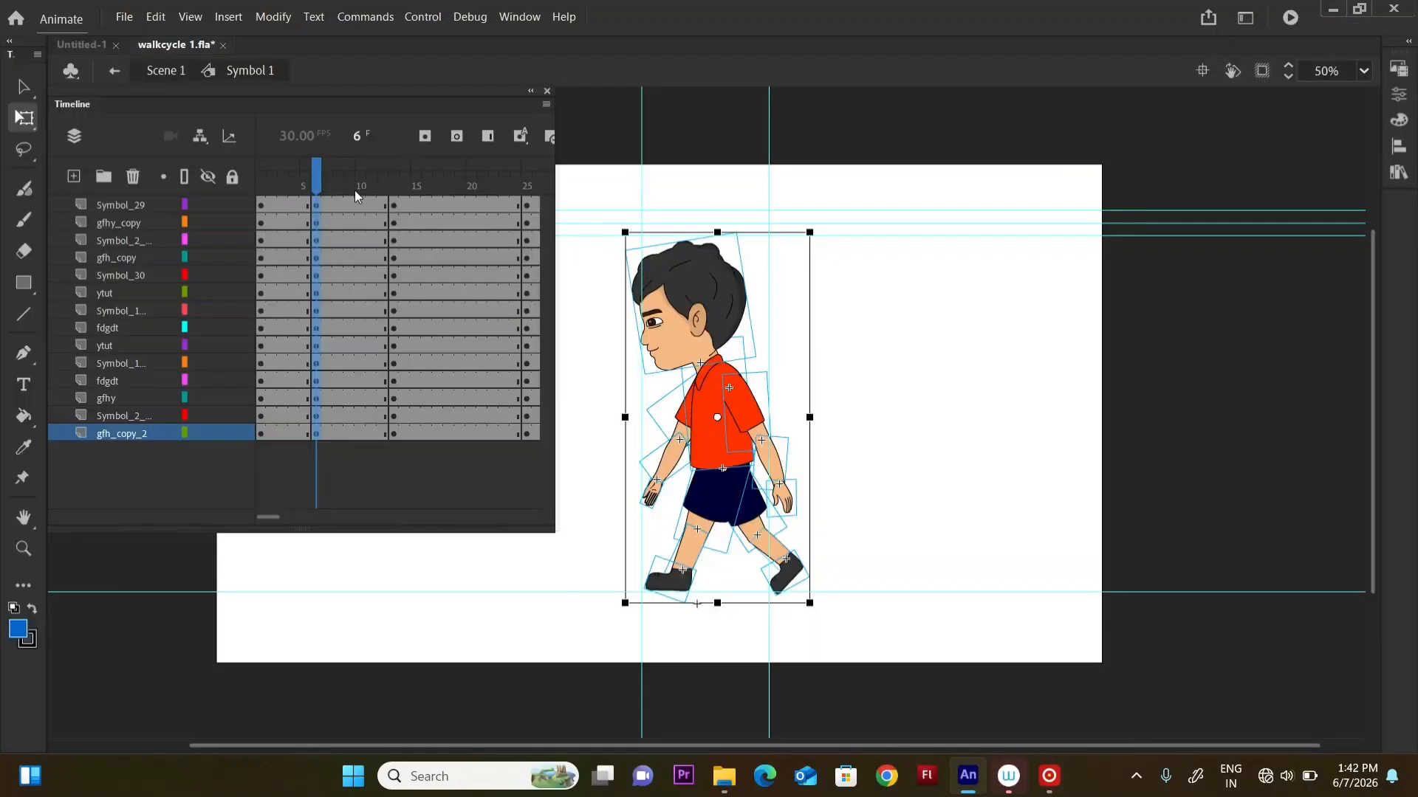
{"action": "left_click", "coordinate": [325, 192]}
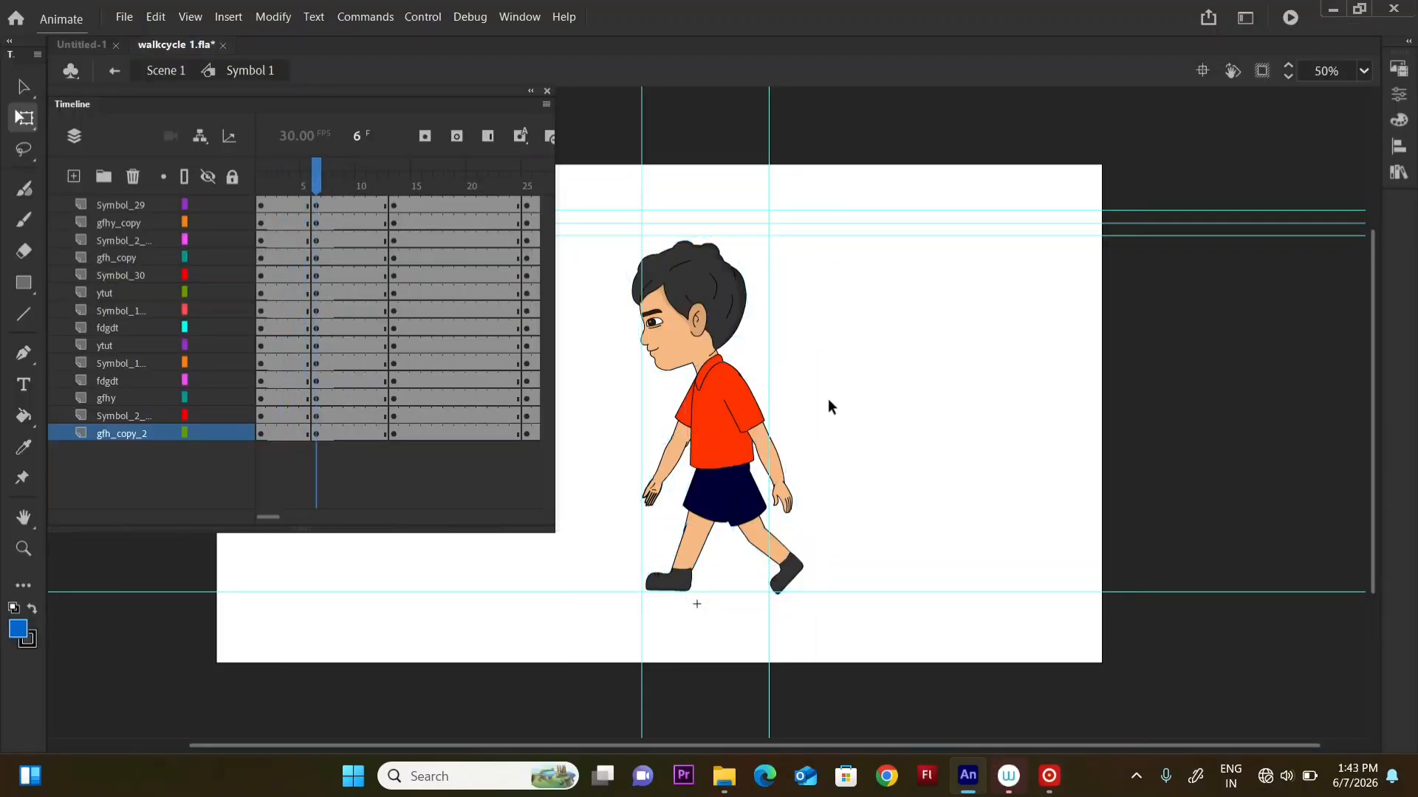
- Place the whole character's transform point at the ankle and rotate the figure slightly forward
{"action": "left_click_drag", "start_coordinate": [805, 322], "coordinate": [566, 614]}
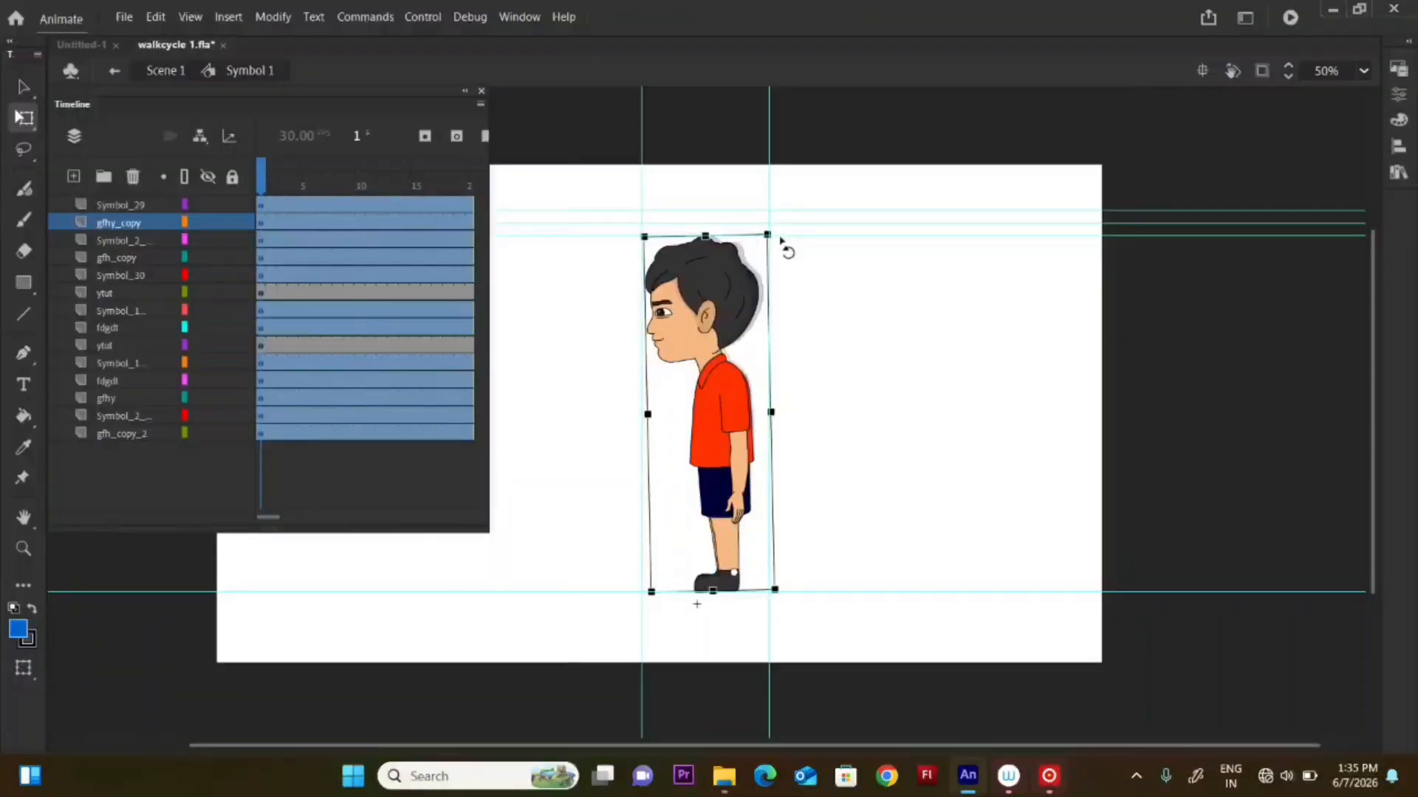
{"action": "left_click_drag", "start_coordinate": [781, 241], "coordinate": [784, 245]}
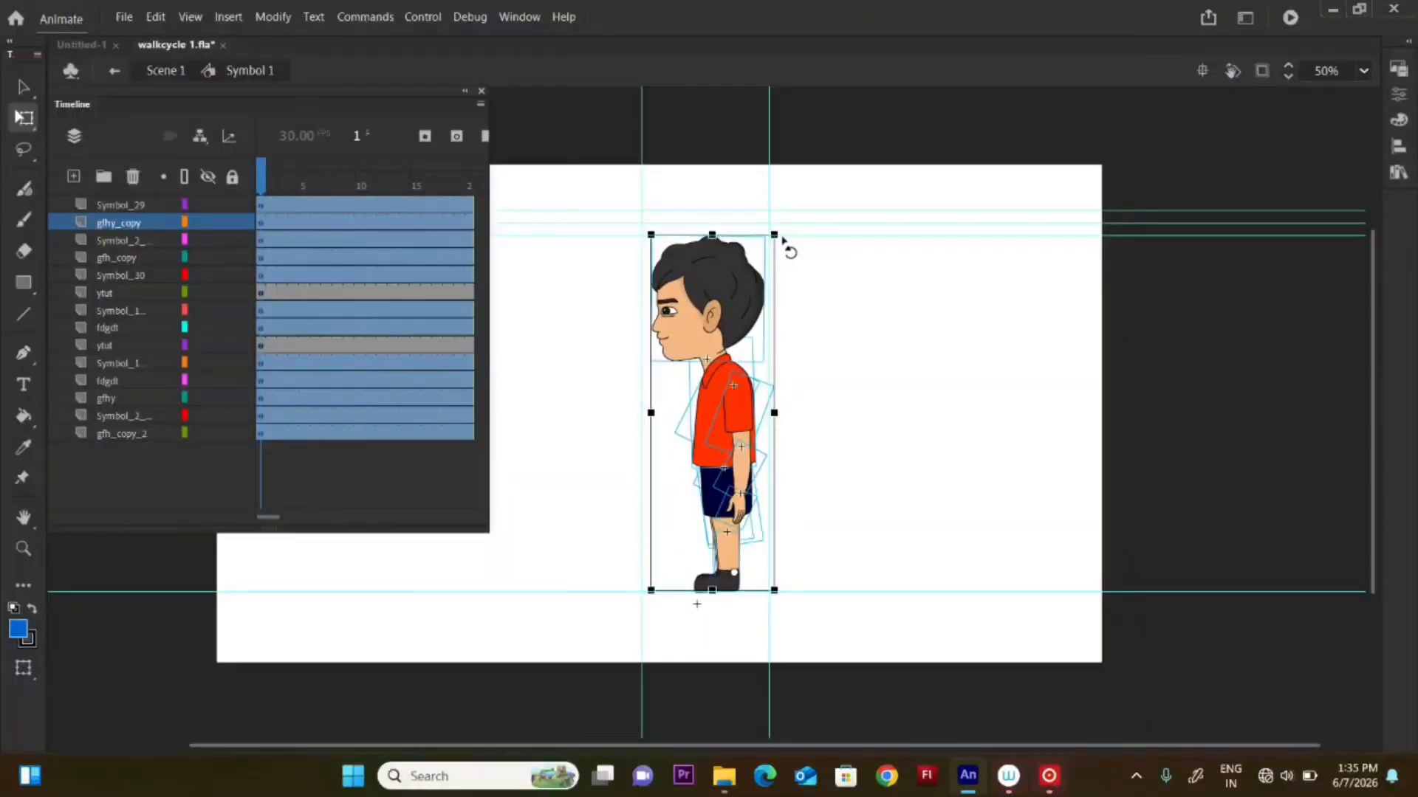
{"action": "left_click_drag", "start_coordinate": [734, 573], "coordinate": [714, 578]}
{"action": "left_click_drag", "start_coordinate": [711, 412], "coordinate": [712, 568]}
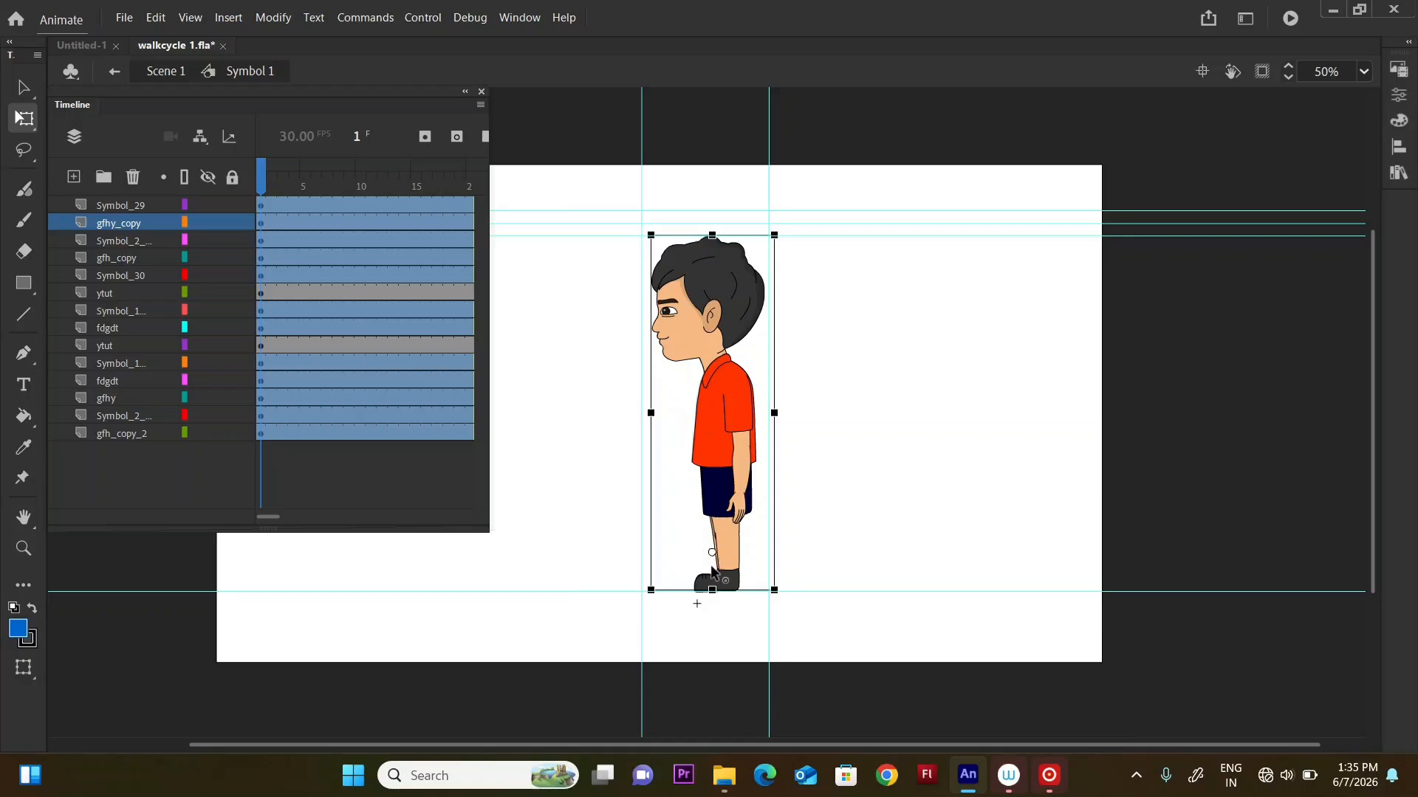
{"action": "left_click_drag", "start_coordinate": [711, 567], "coordinate": [734, 572]}
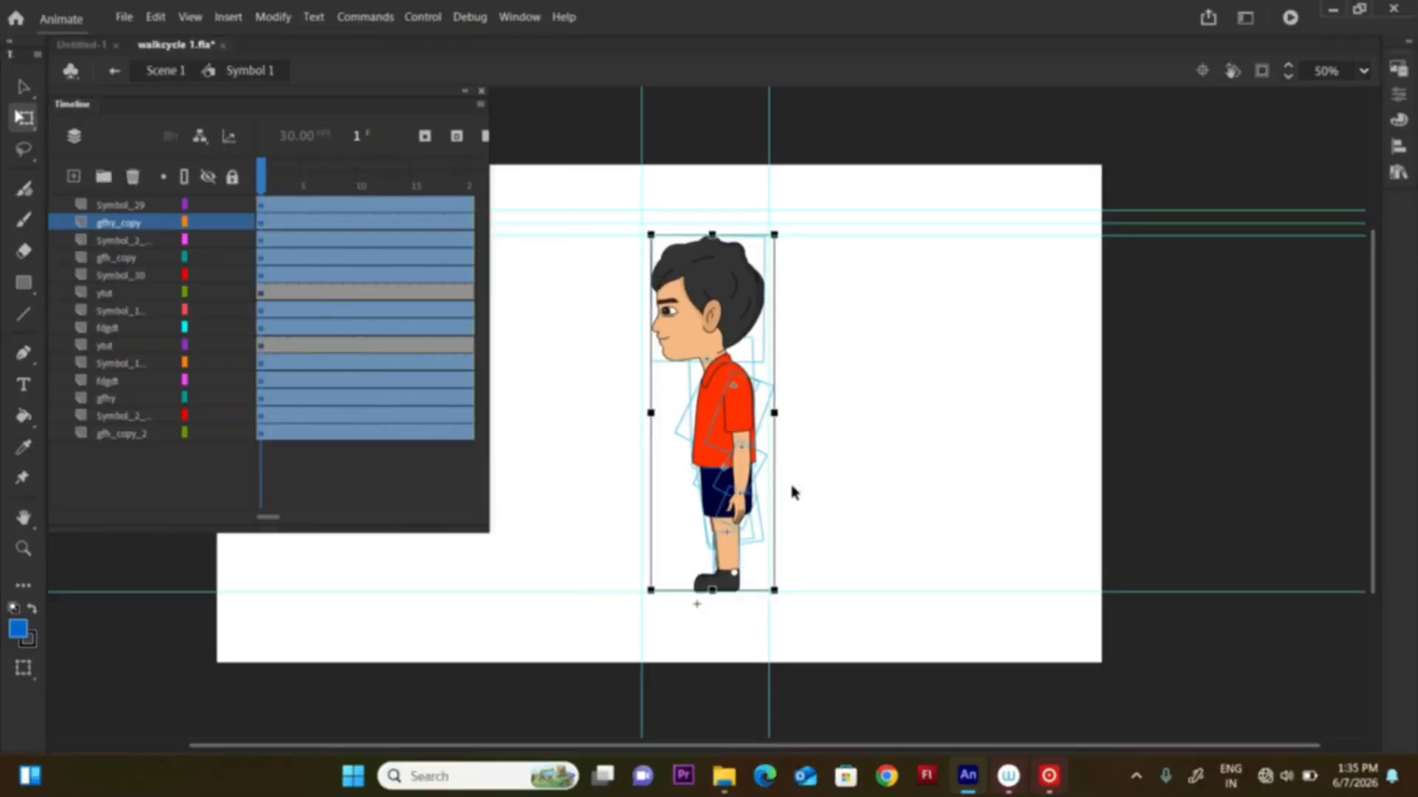
{"action": "left_click_drag", "start_coordinate": [784, 238], "coordinate": [777, 240]}
{"action": "left_click", "coordinate": [808, 293]}
- Place the head's transform point at the neck and tilt the head forward
{"action": "left_click", "coordinate": [753, 316]}
{"action": "left_click", "coordinate": [753, 316]}
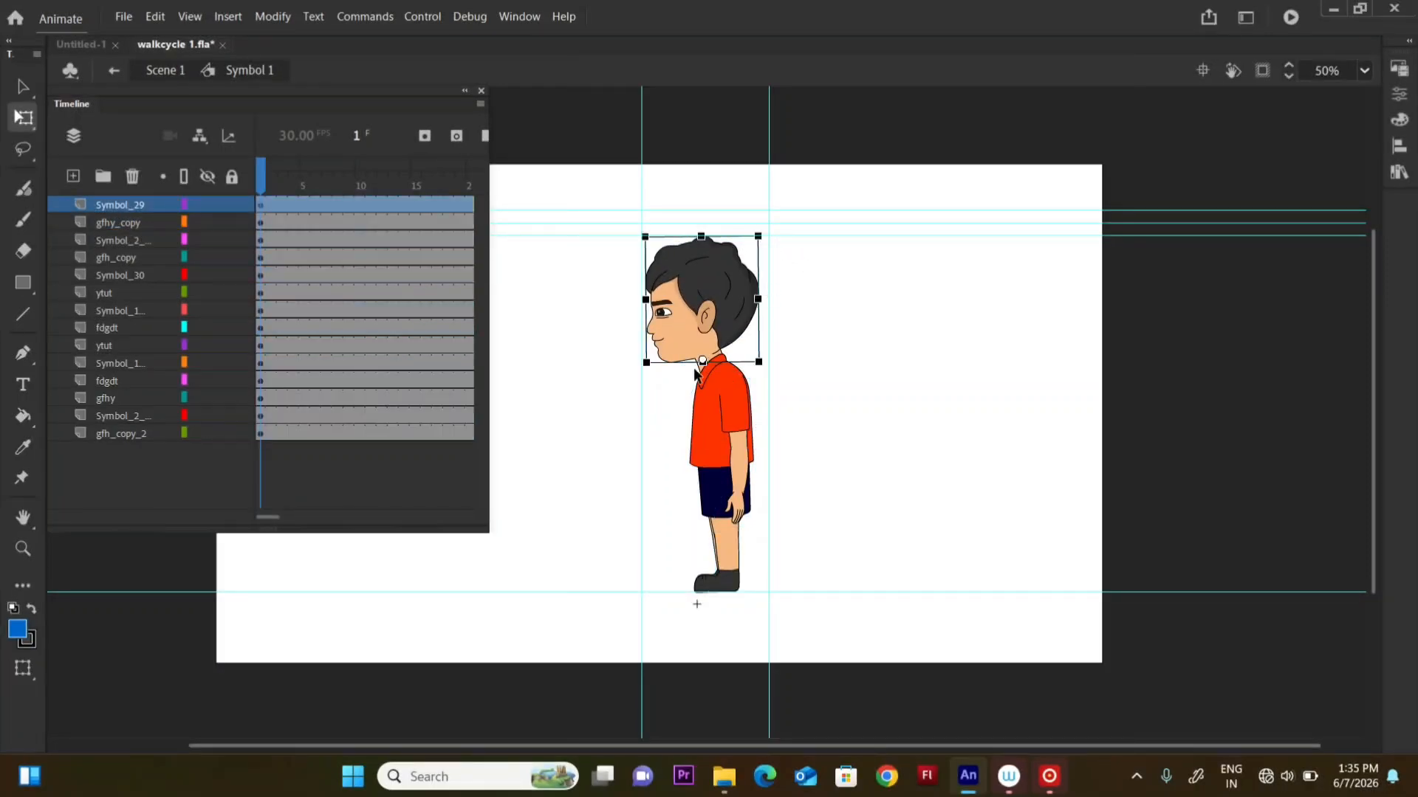
{"action": "left_click_drag", "start_coordinate": [702, 360], "coordinate": [720, 349]}
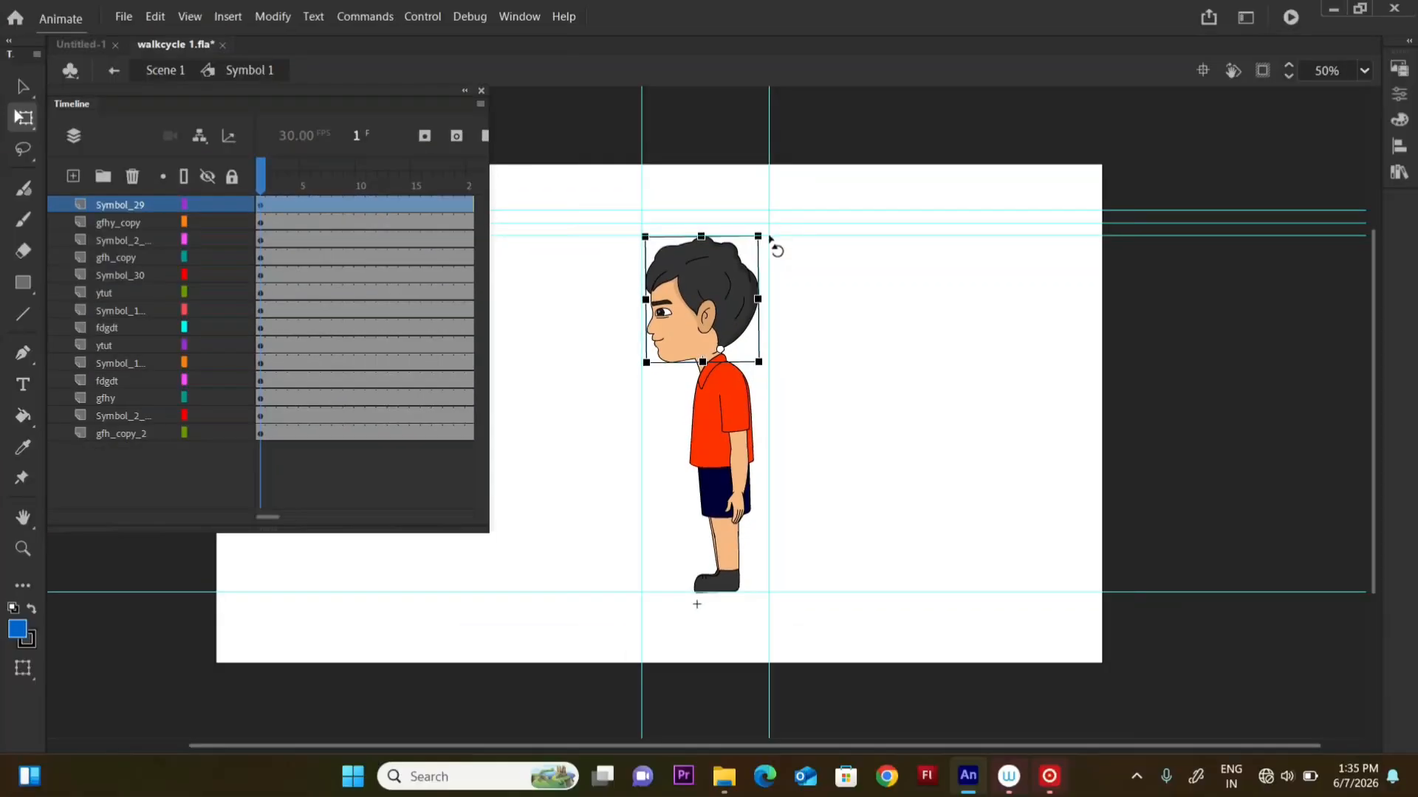
{"action": "left_click_drag", "start_coordinate": [785, 234], "coordinate": [771, 221]}
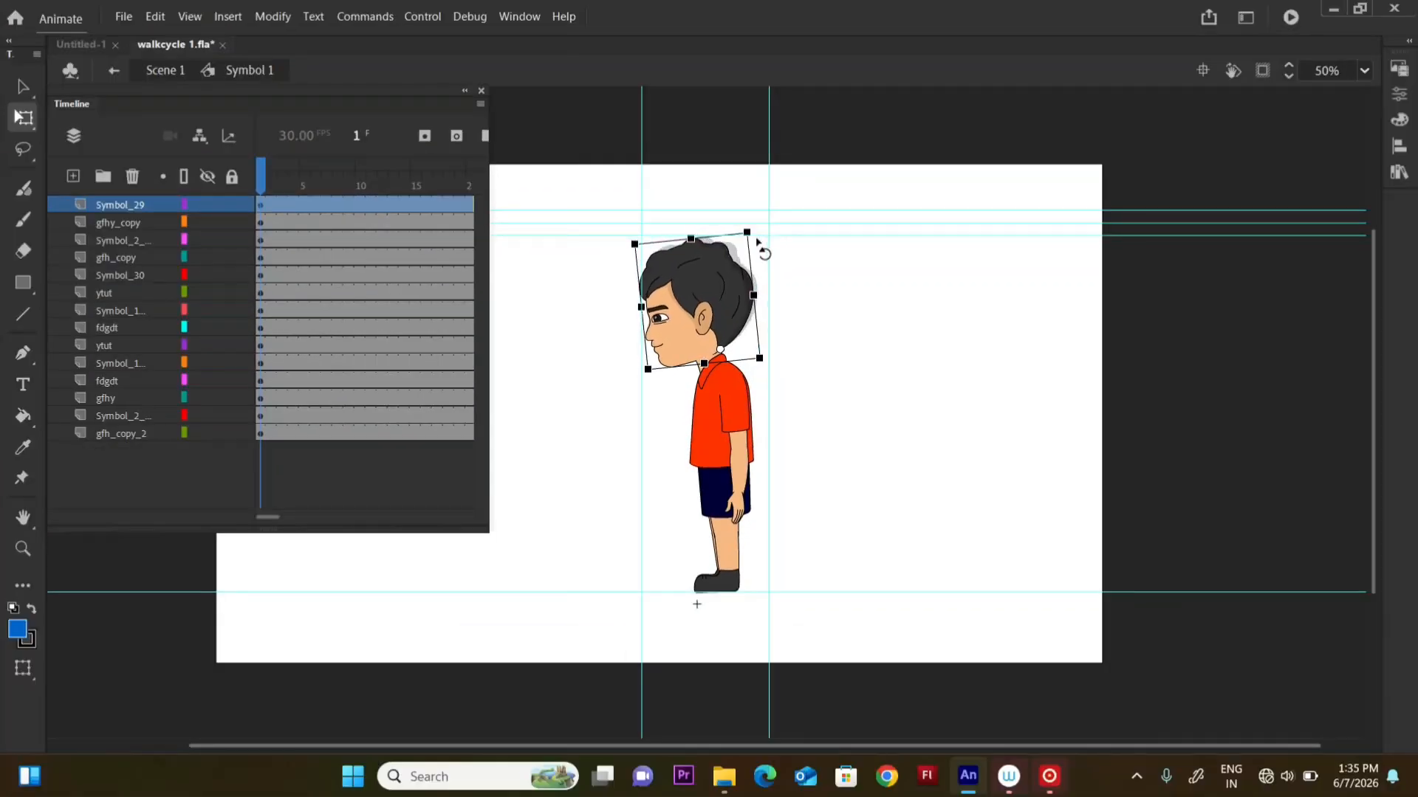
{"action": "left_click", "coordinate": [800, 339]}
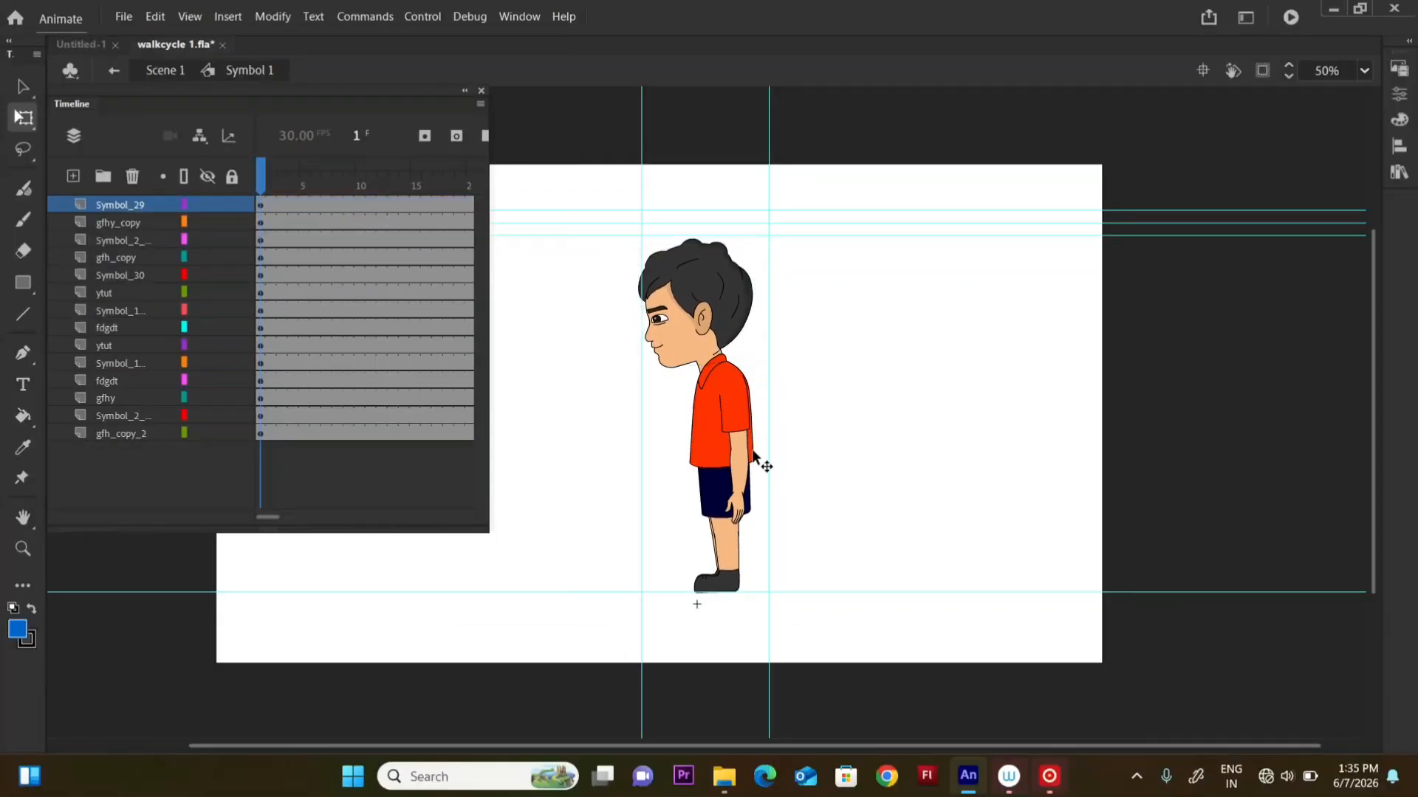
- Select the head, torso and arms without the shorts, set their pivot at the hips and lean them slightly forward
{"action": "left_click_drag", "start_coordinate": [836, 220], "coordinate": [635, 443]}
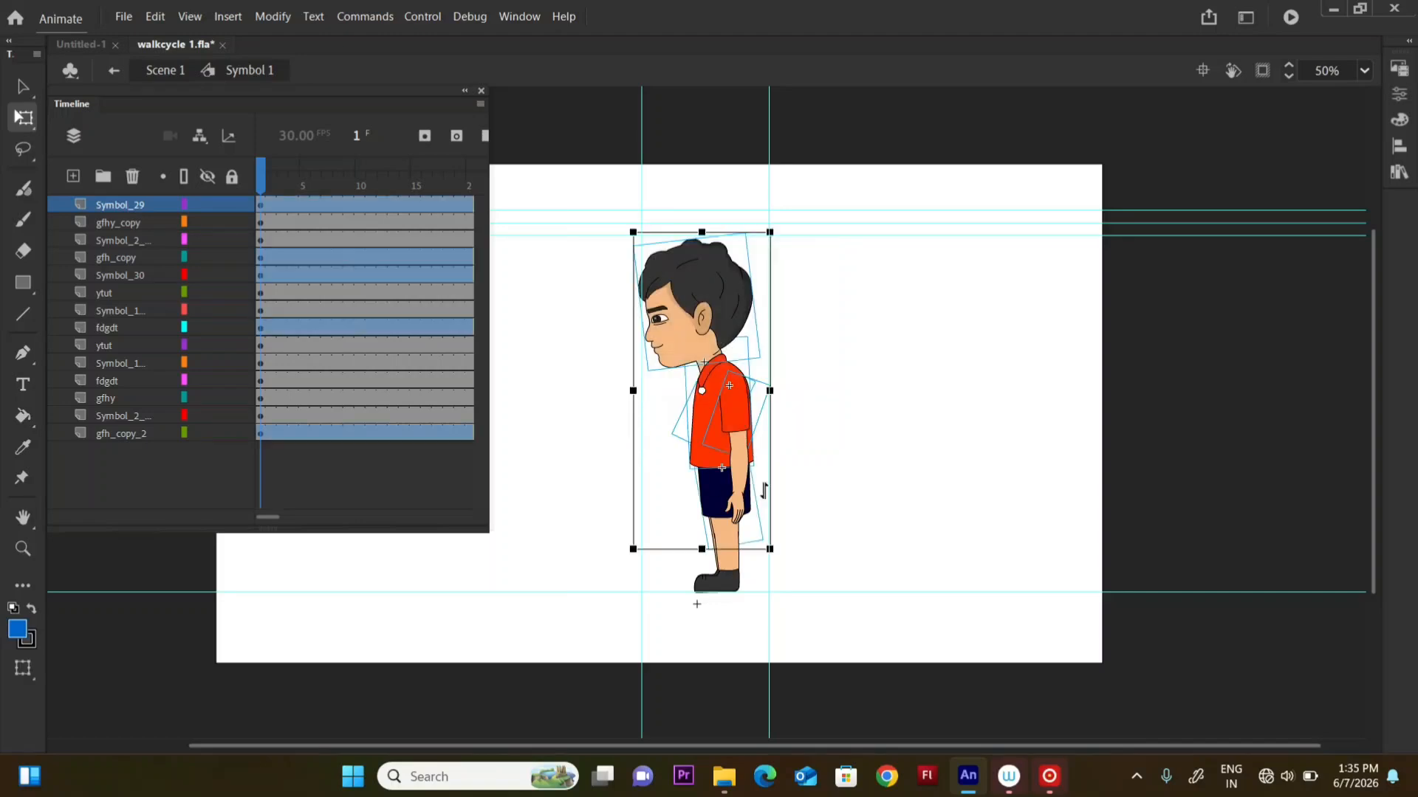
{"action": "left_click", "coordinate": [736, 510], "text": "shift"}
{"action": "left_click", "coordinate": [709, 521], "text": "shift"}
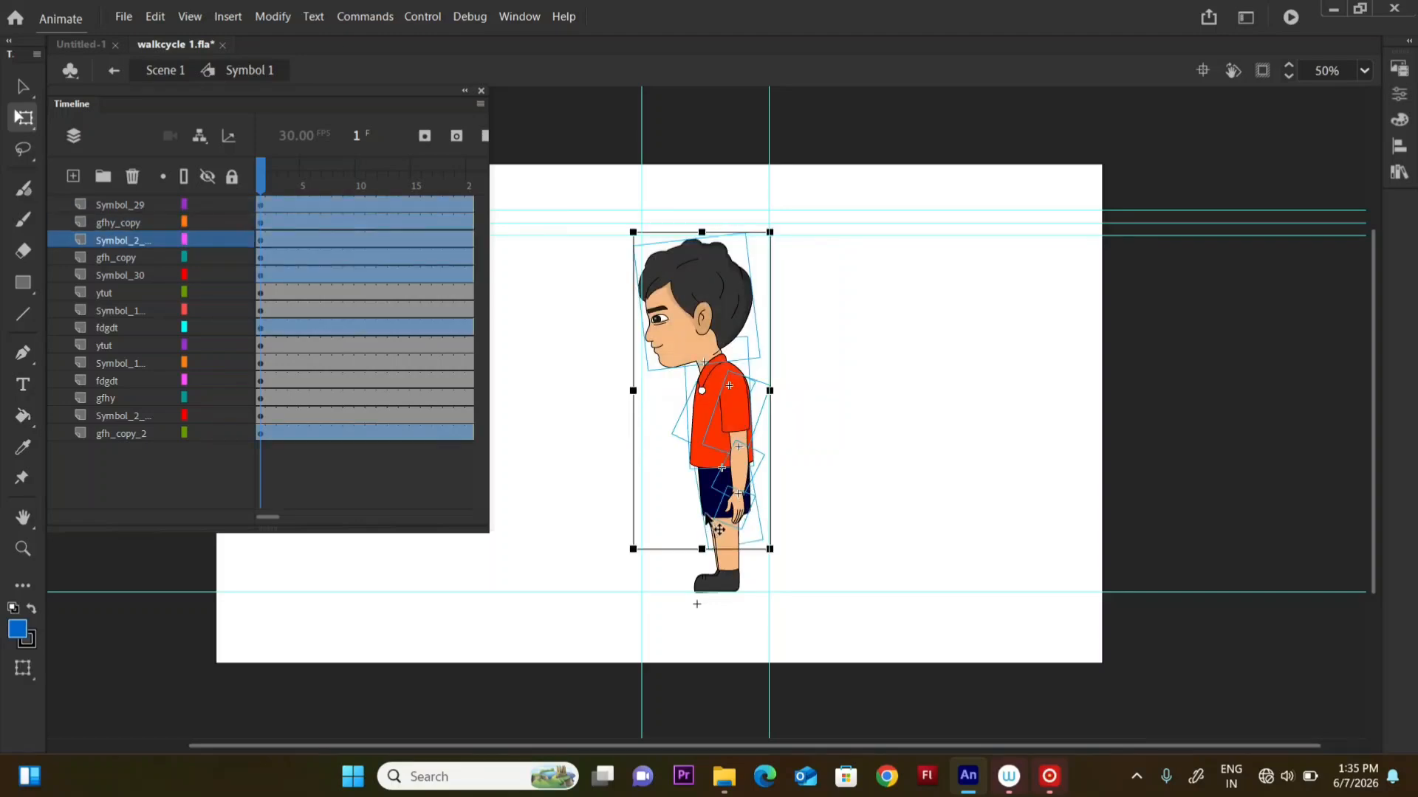
{"action": "left_click", "coordinate": [716, 528], "text": "shift"}
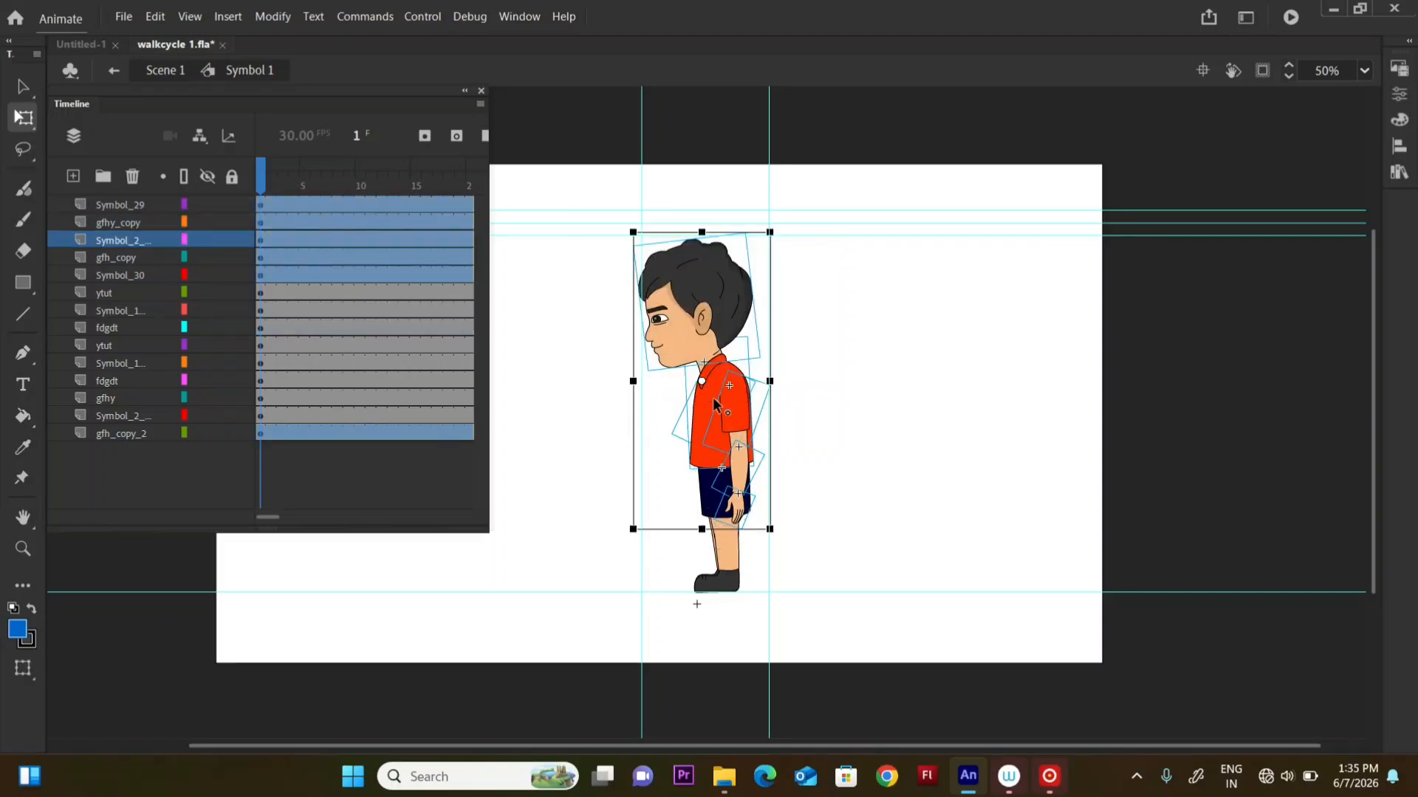
{"action": "left_click_drag", "start_coordinate": [702, 381], "coordinate": [737, 453]}
{"action": "left_click_drag", "start_coordinate": [781, 238], "coordinate": [774, 241]}
{"action": "left_click", "coordinate": [819, 308]}
{"action": "left_click", "coordinate": [302, 194]}
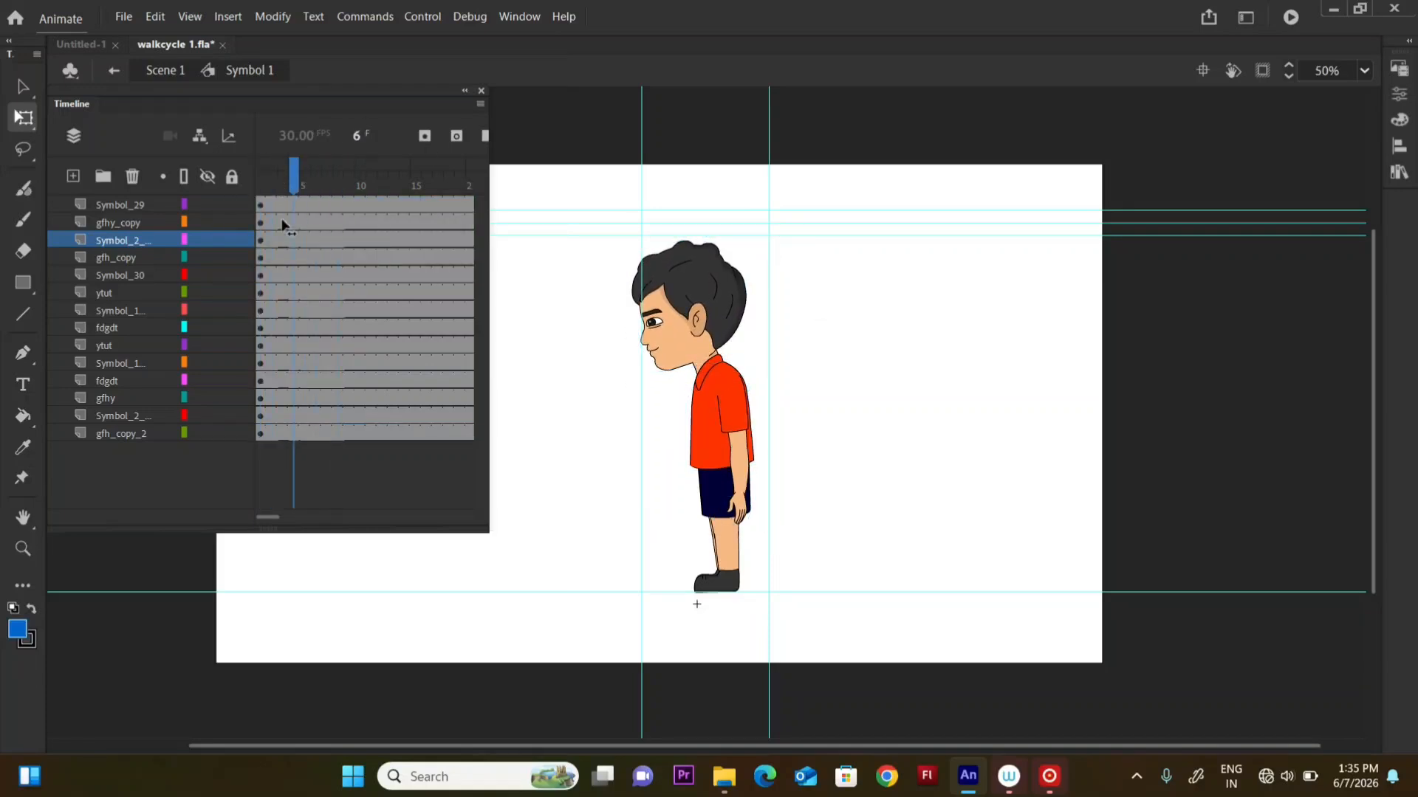
- Select the near upper arm, forearm and hand, set their pivot at the shoulder and swing the arm backward
{"action": "left_click", "coordinate": [742, 443]}
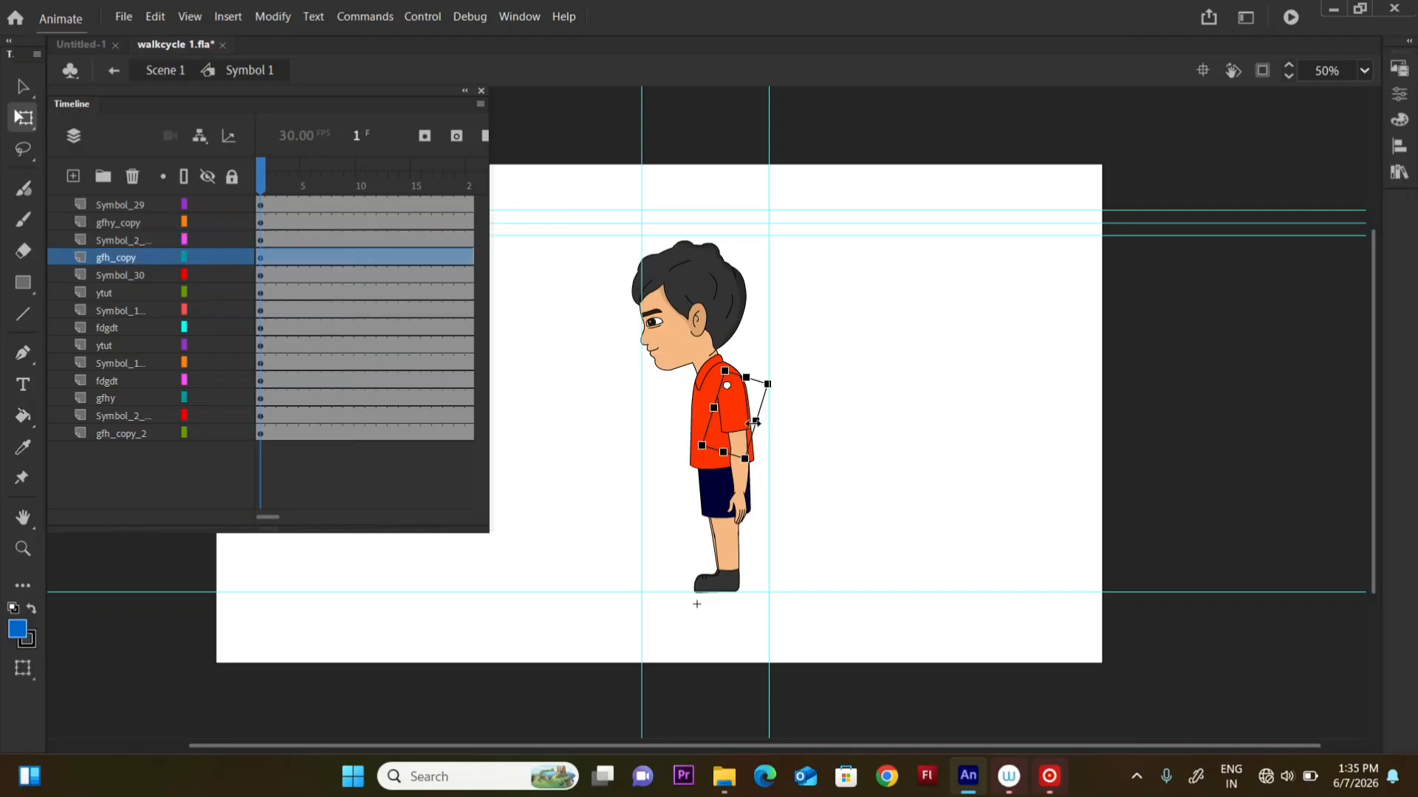
{"action": "left_click", "coordinate": [740, 501], "text": "shift"}
{"action": "left_click", "coordinate": [734, 450], "text": "shift"}
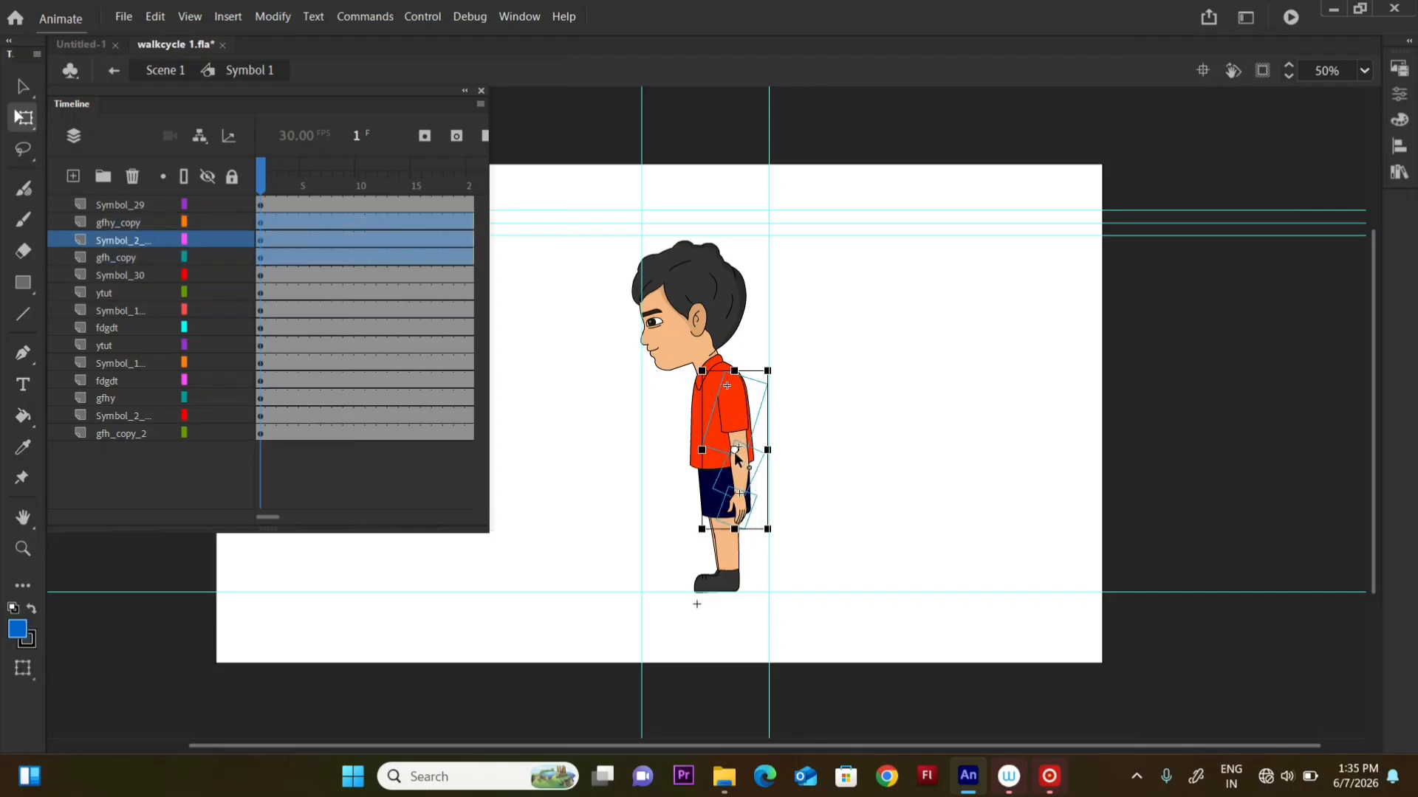
{"action": "left_click_drag", "start_coordinate": [734, 449], "coordinate": [732, 380]}
{"action": "left_click_drag", "start_coordinate": [772, 540], "coordinate": [835, 543]}
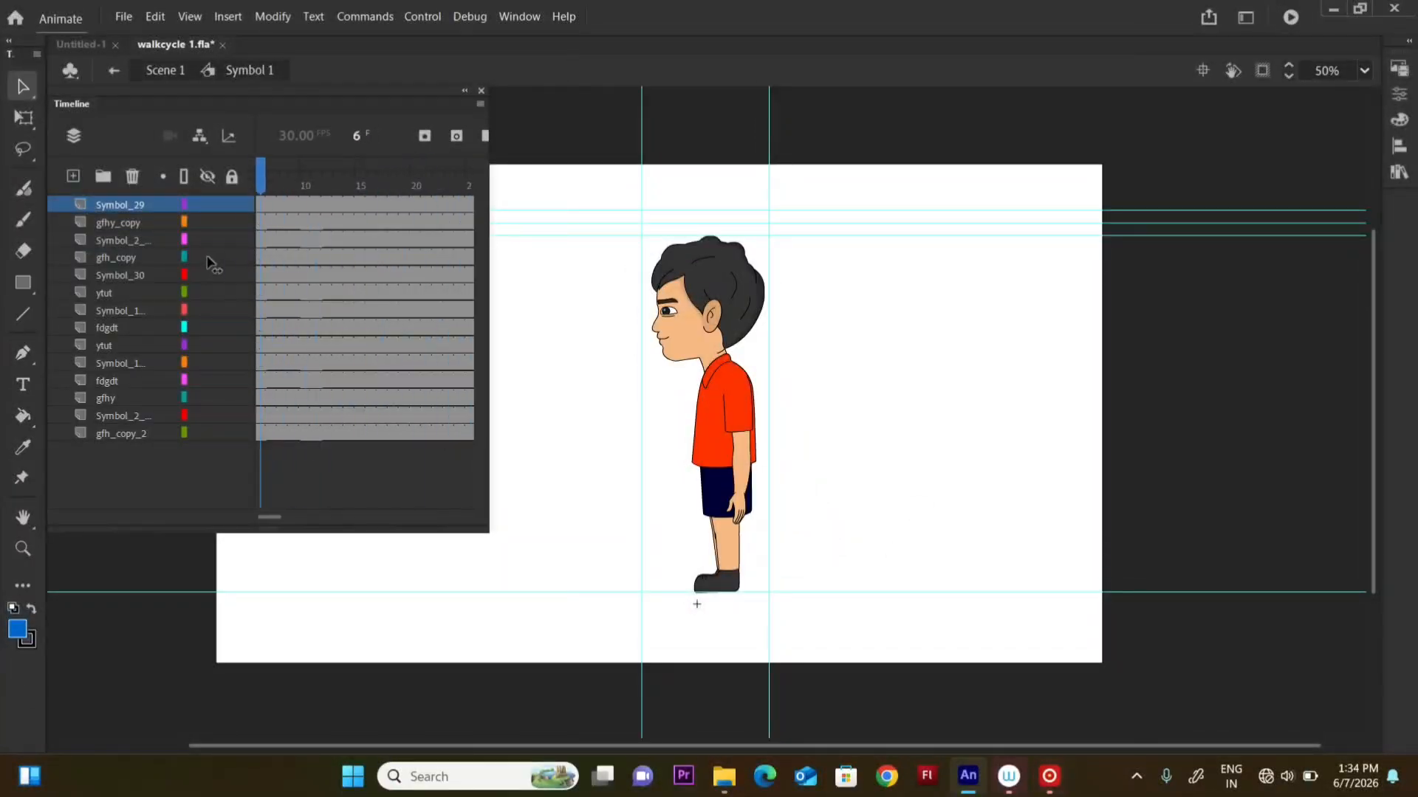
{"action": "left_click_drag", "start_coordinate": [892, 294], "coordinate": [577, 587]}
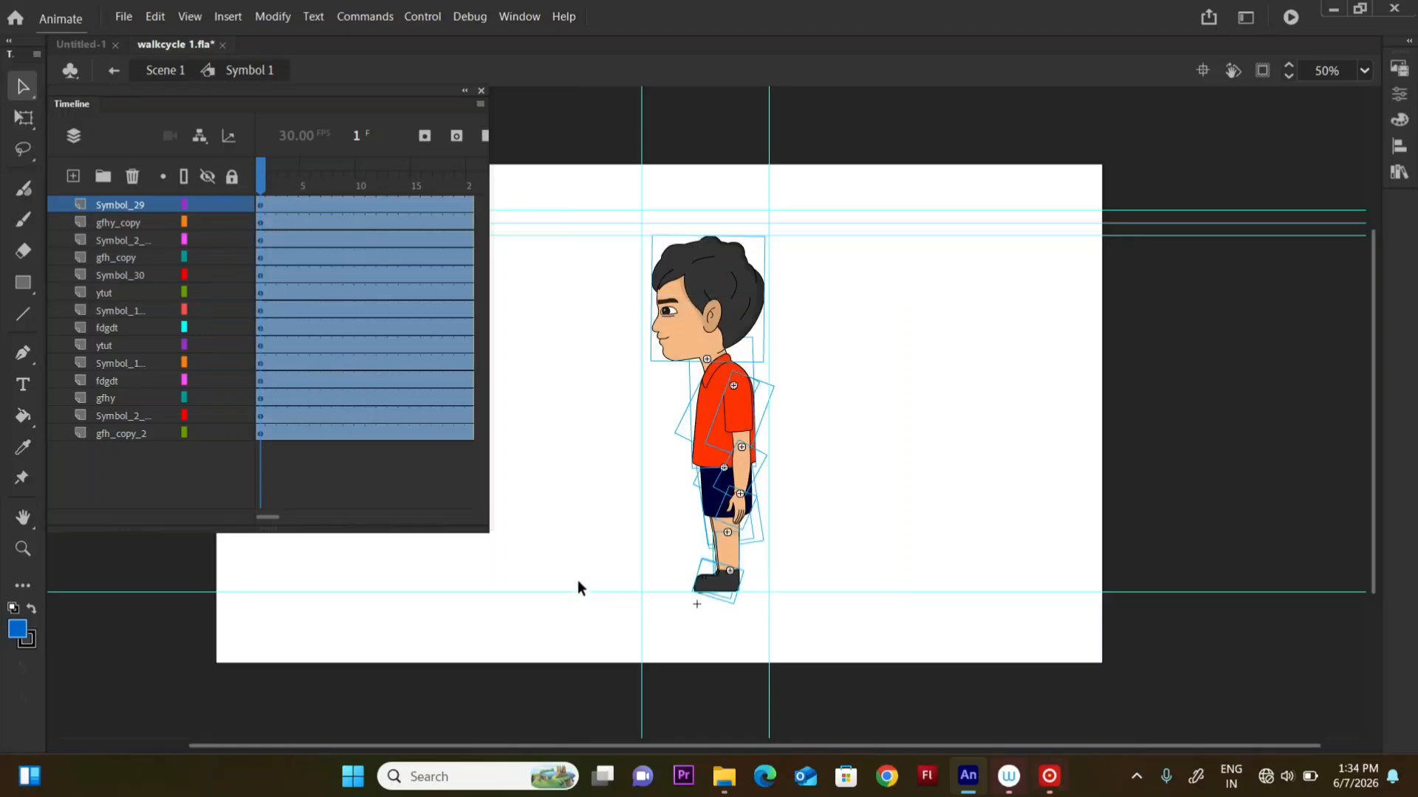
{"action": "left_click", "coordinate": [495, 392]}
{"action": "key", "text": "Return"}
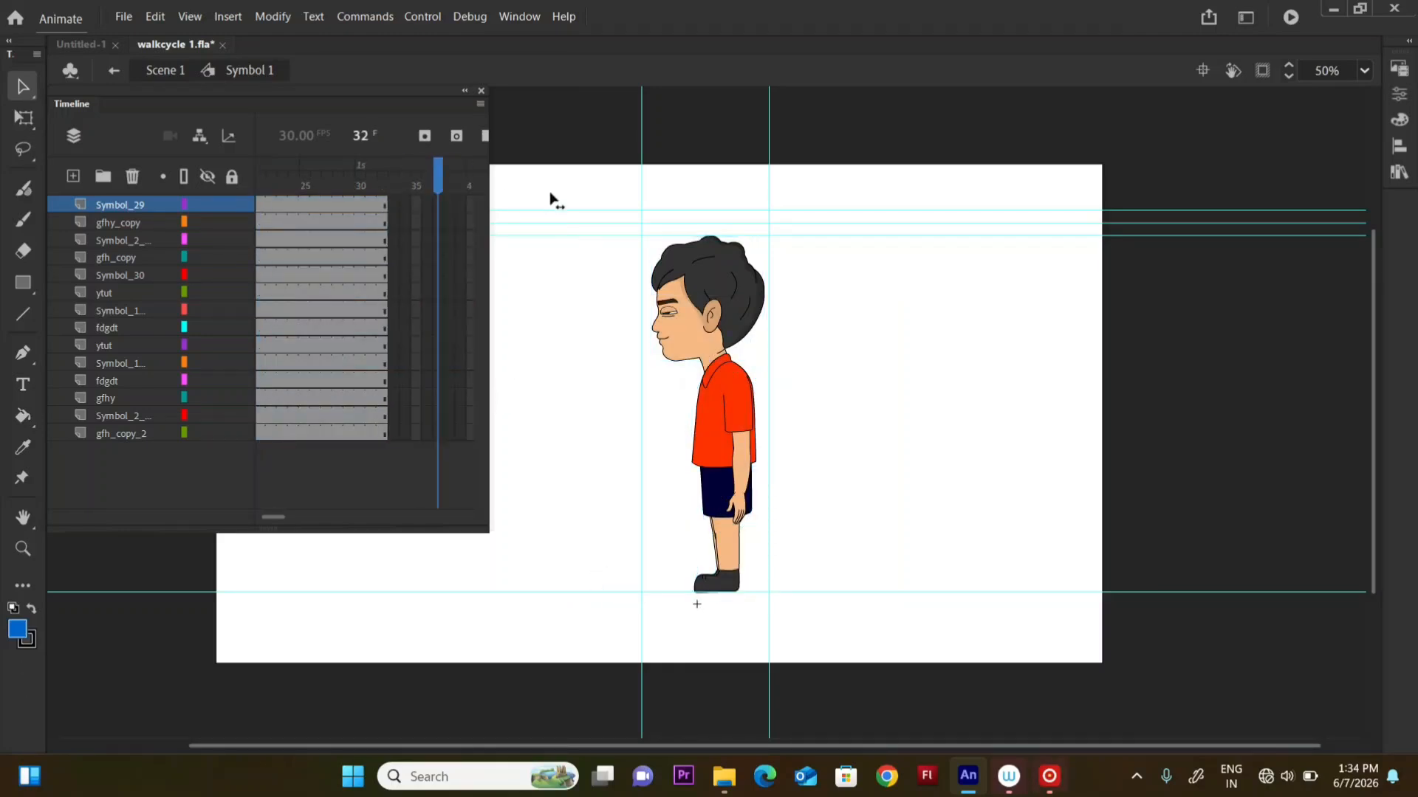
{"action": "left_click_drag", "start_coordinate": [406, 202], "coordinate": [404, 498]}
{"action": "key", "text": "F6"}
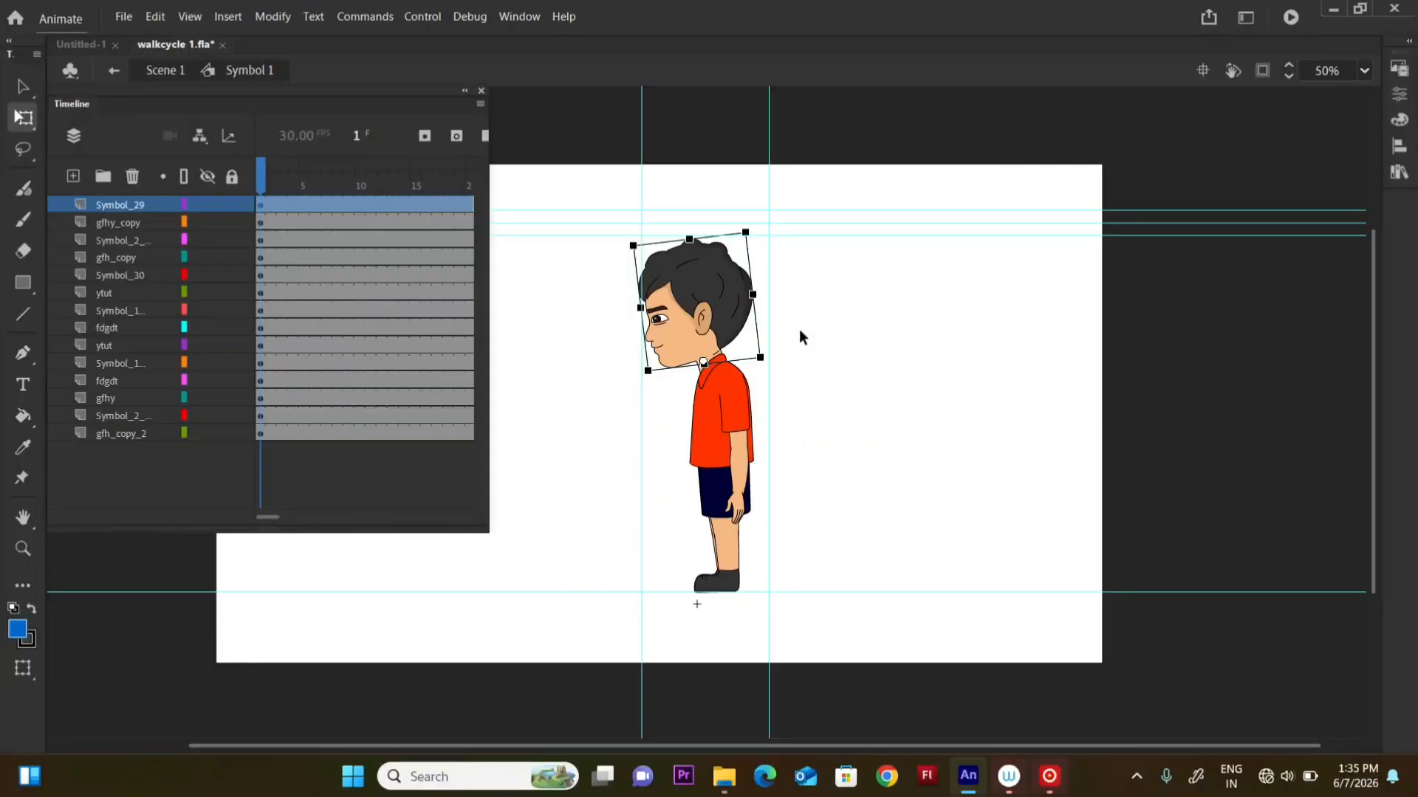
- Lean the upper body, including the head, torso and both arms, slightly forward around a pivot at the hips
{"action": "left_click", "coordinate": [843, 296]}
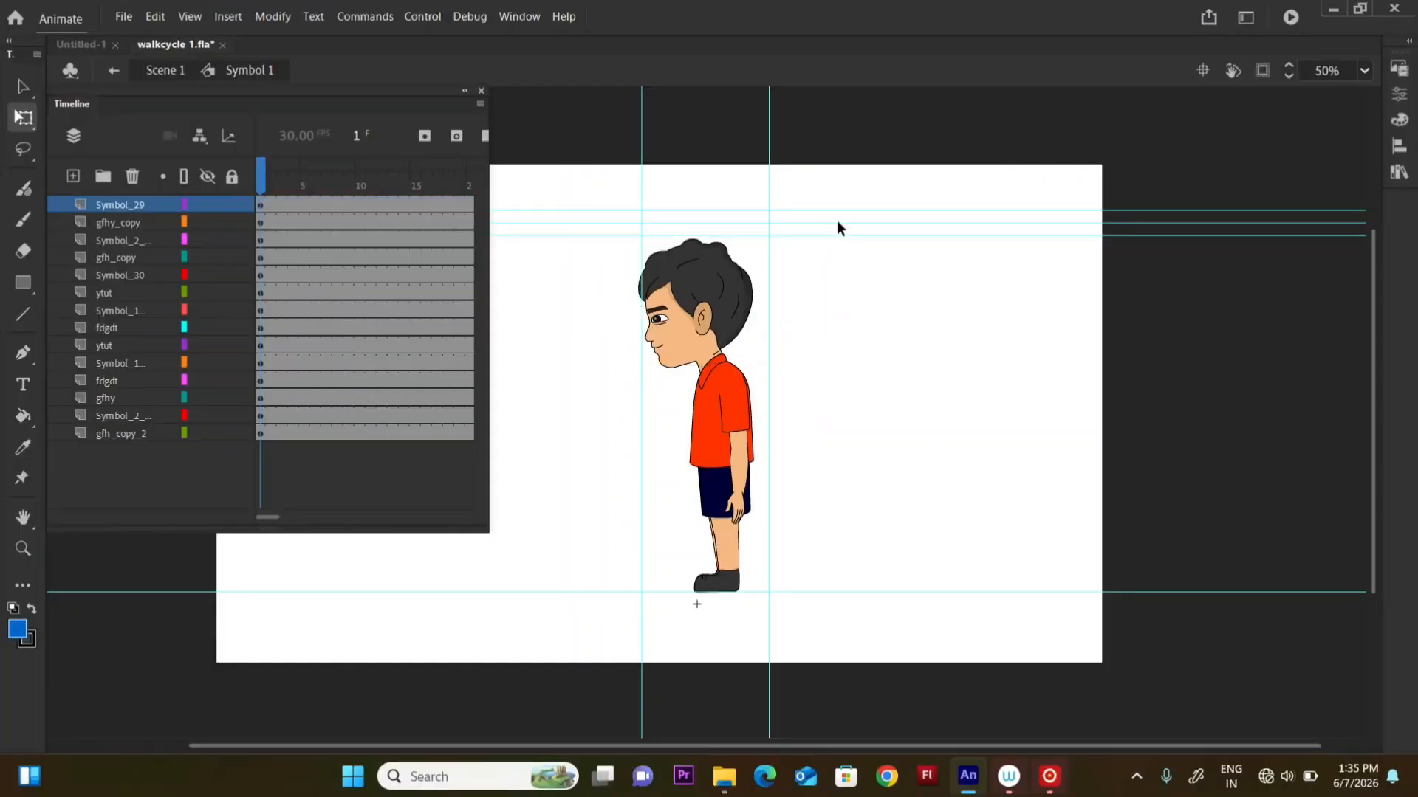
{"action": "left_click_drag", "start_coordinate": [836, 220], "coordinate": [636, 443]}
{"action": "left_click", "coordinate": [737, 511], "text": "shift"}
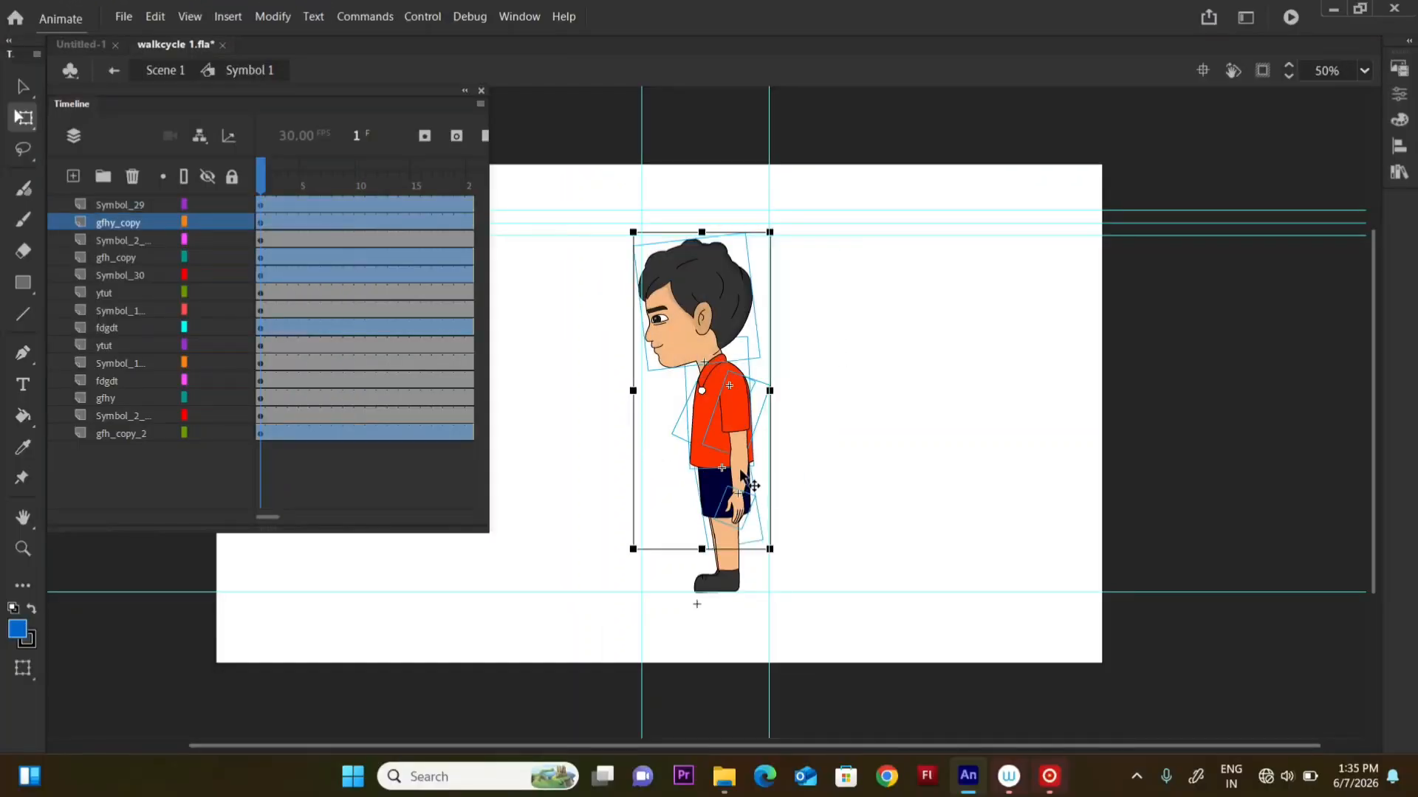
{"action": "left_click", "coordinate": [742, 484], "text": "shift"}
{"action": "left_click", "coordinate": [709, 520], "text": "shift"}
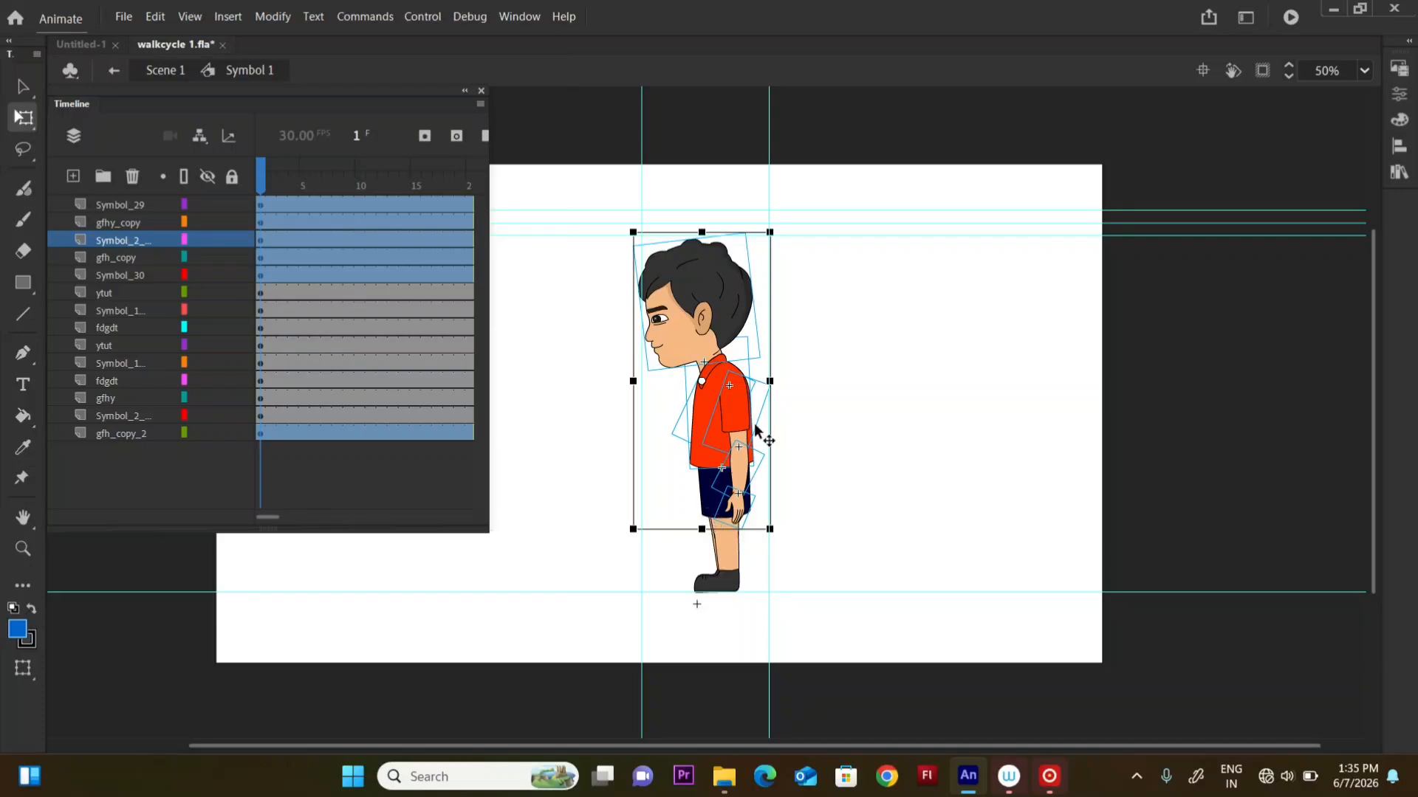
{"action": "left_click_drag", "start_coordinate": [702, 381], "coordinate": [736, 452]}
{"action": "left_click_drag", "start_coordinate": [781, 235], "coordinate": [774, 238]}
{"action": "left_click", "coordinate": [818, 307]}
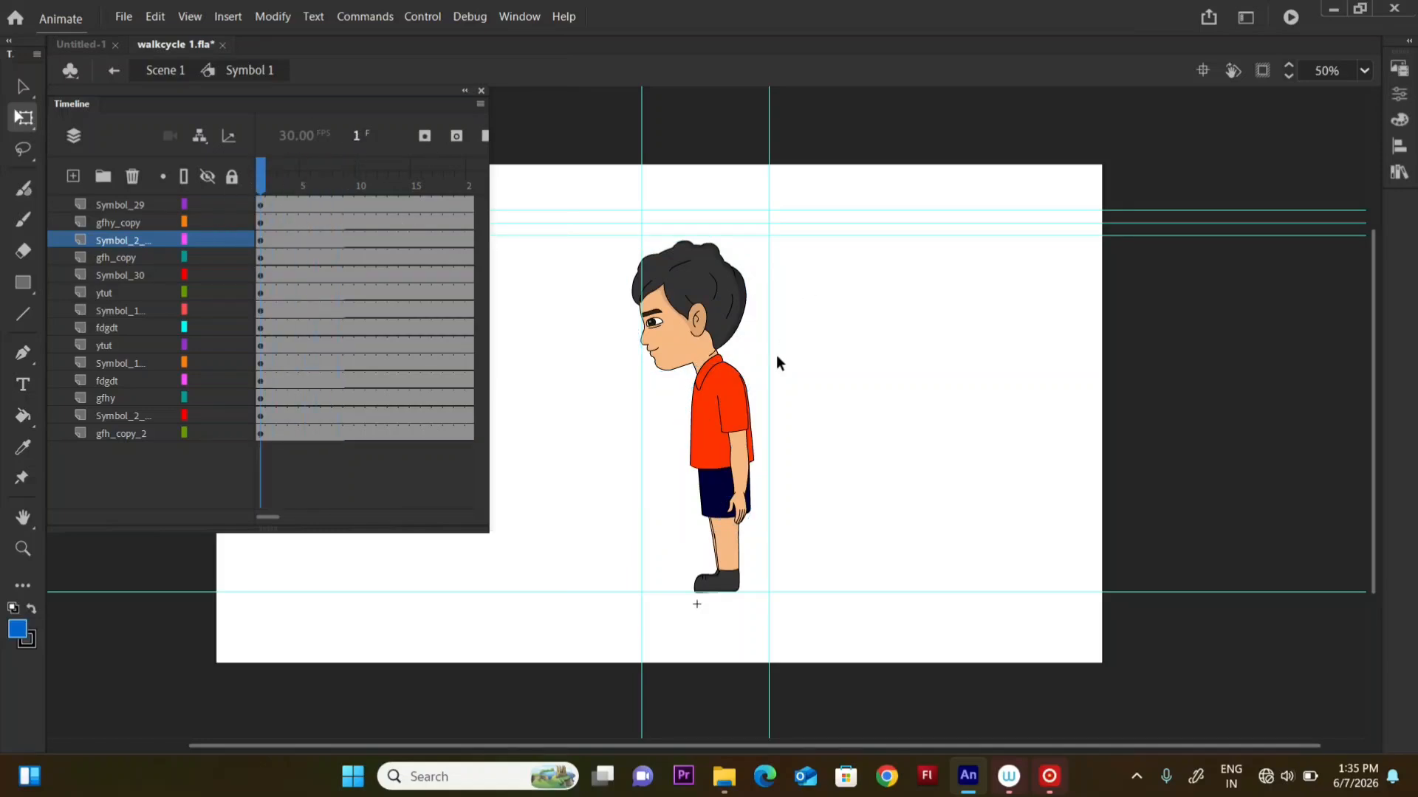
- Swing the near arm with its forearm and hand backward around a pivot at the shoulder
{"action": "left_click", "coordinate": [741, 444]}
{"action": "left_click", "coordinate": [742, 504], "text": "shift"}
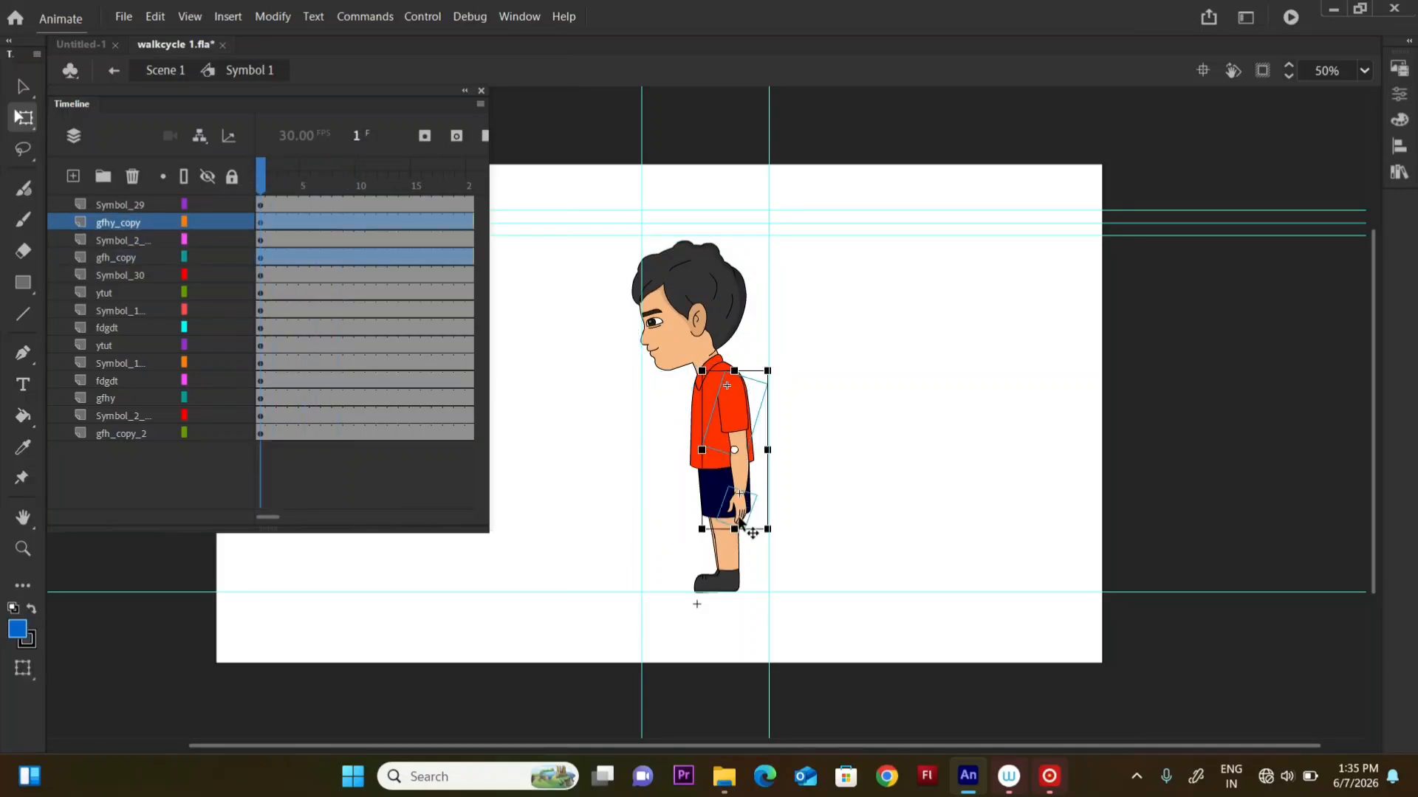
{"action": "left_click", "coordinate": [733, 450], "text": "shift"}
{"action": "left_click_drag", "start_coordinate": [734, 449], "coordinate": [732, 379]}
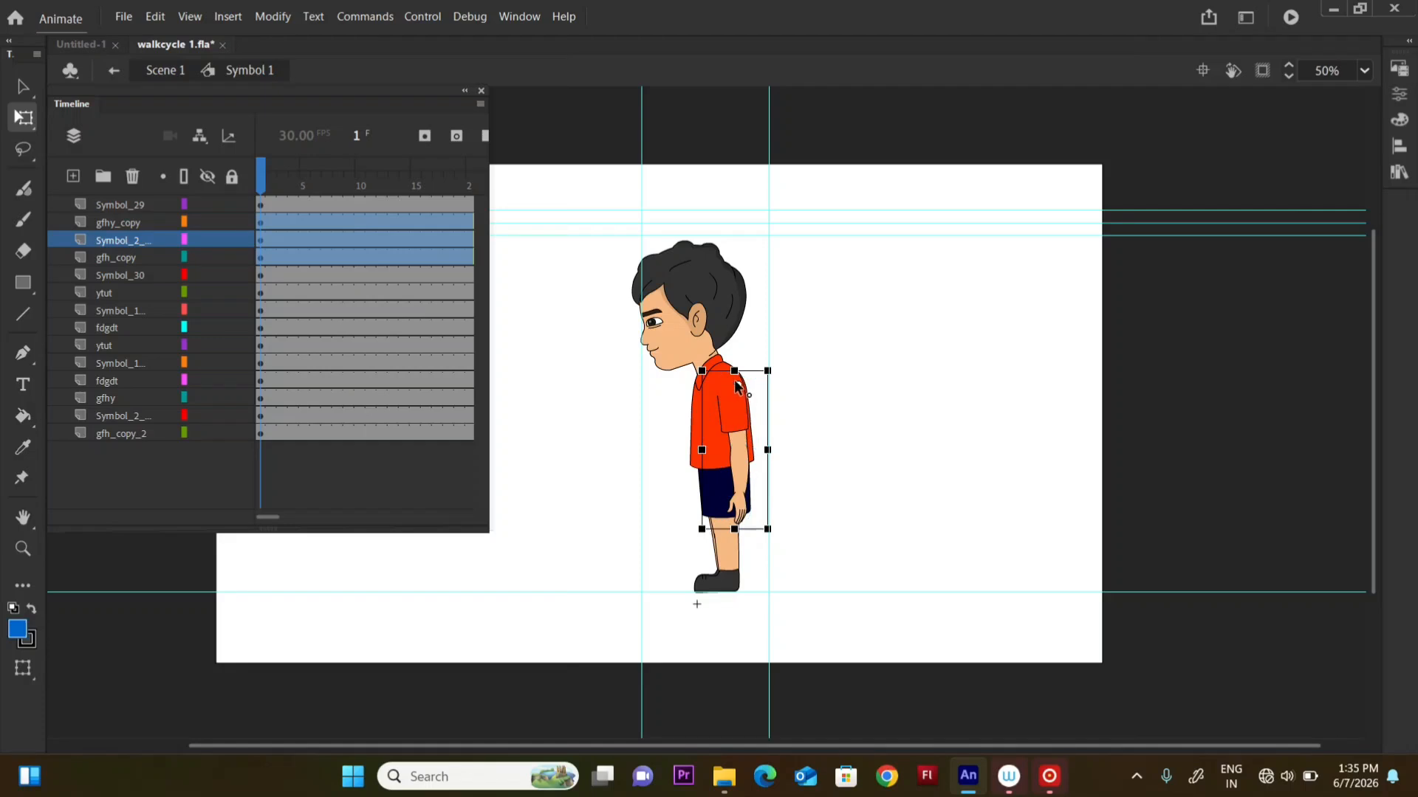
{"action": "left_click_drag", "start_coordinate": [774, 541], "coordinate": [831, 536]}
- Select the far arm's parts, set their pivot at the shoulder and swing the arm forward in front of the torso
{"action": "left_click_drag", "start_coordinate": [665, 399], "coordinate": [742, 499]}
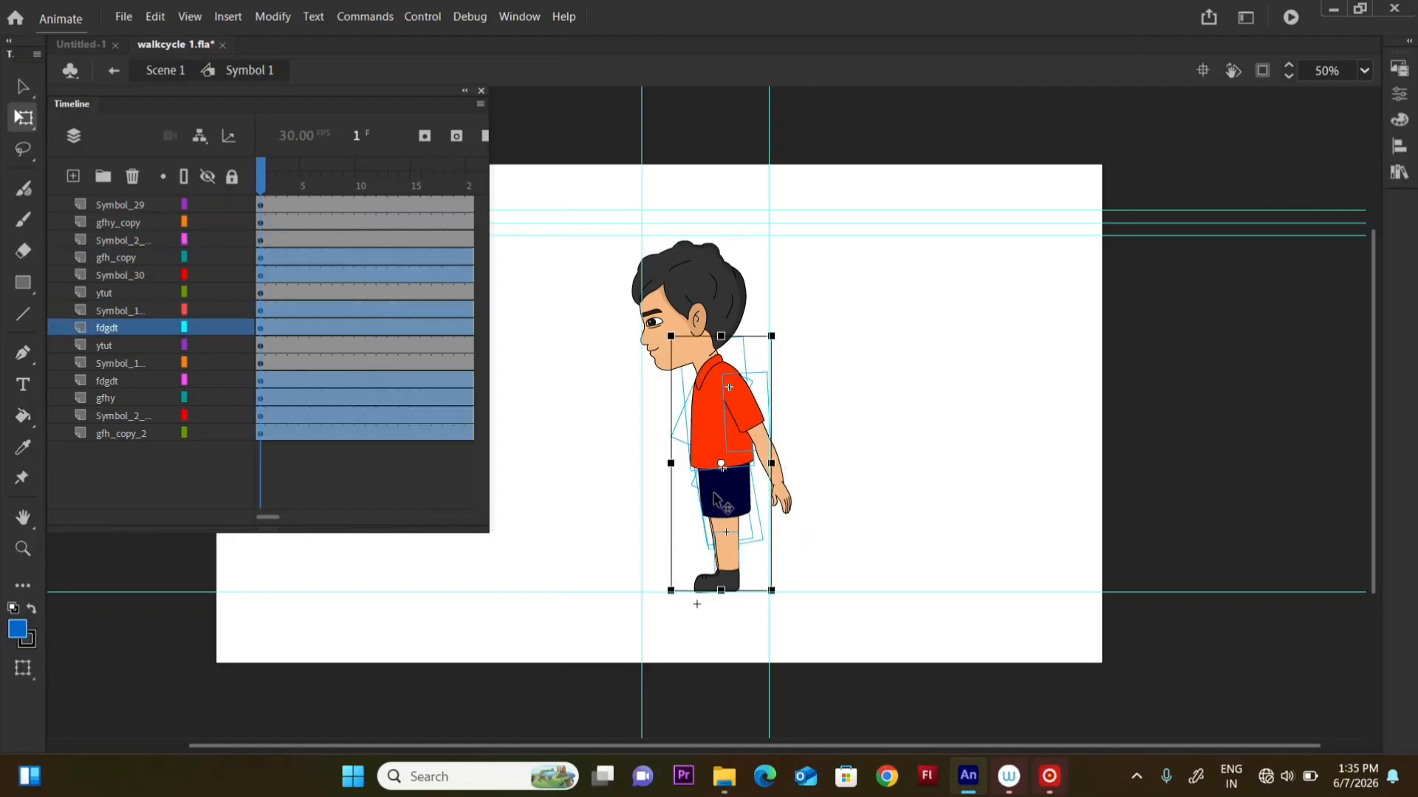
{"action": "left_click_drag", "start_coordinate": [620, 261], "coordinate": [718, 465]}
{"action": "key", "text": "ctrl+z"}
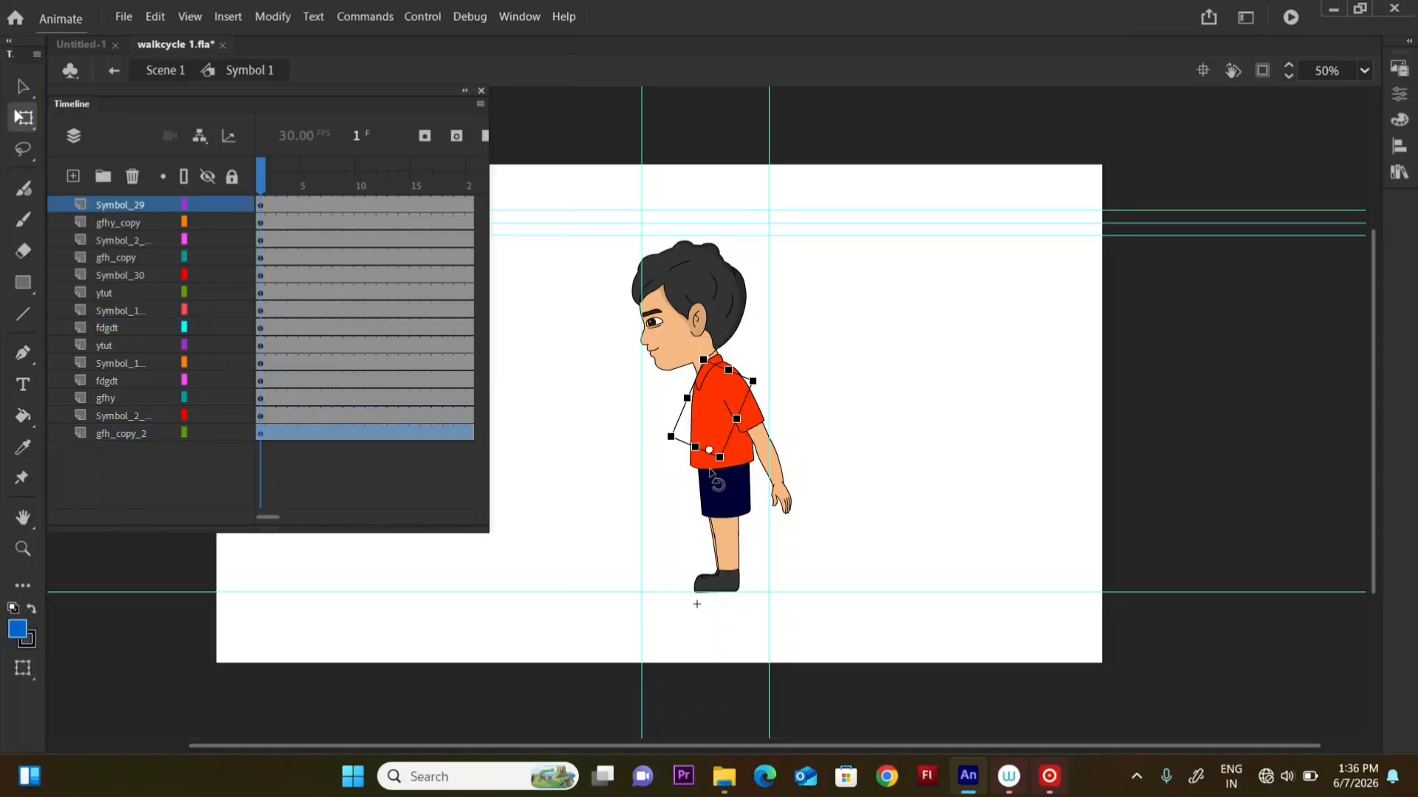
{"action": "left_click_drag", "start_coordinate": [657, 509], "coordinate": [711, 375]}
{"action": "left_click_drag", "start_coordinate": [672, 530], "coordinate": [592, 497]}
{"action": "left_click", "coordinate": [862, 464]}
- Select the near thigh, lower leg and shoe, set their pivot at the hip and swing the leg forward
{"action": "left_click", "coordinate": [728, 499]}
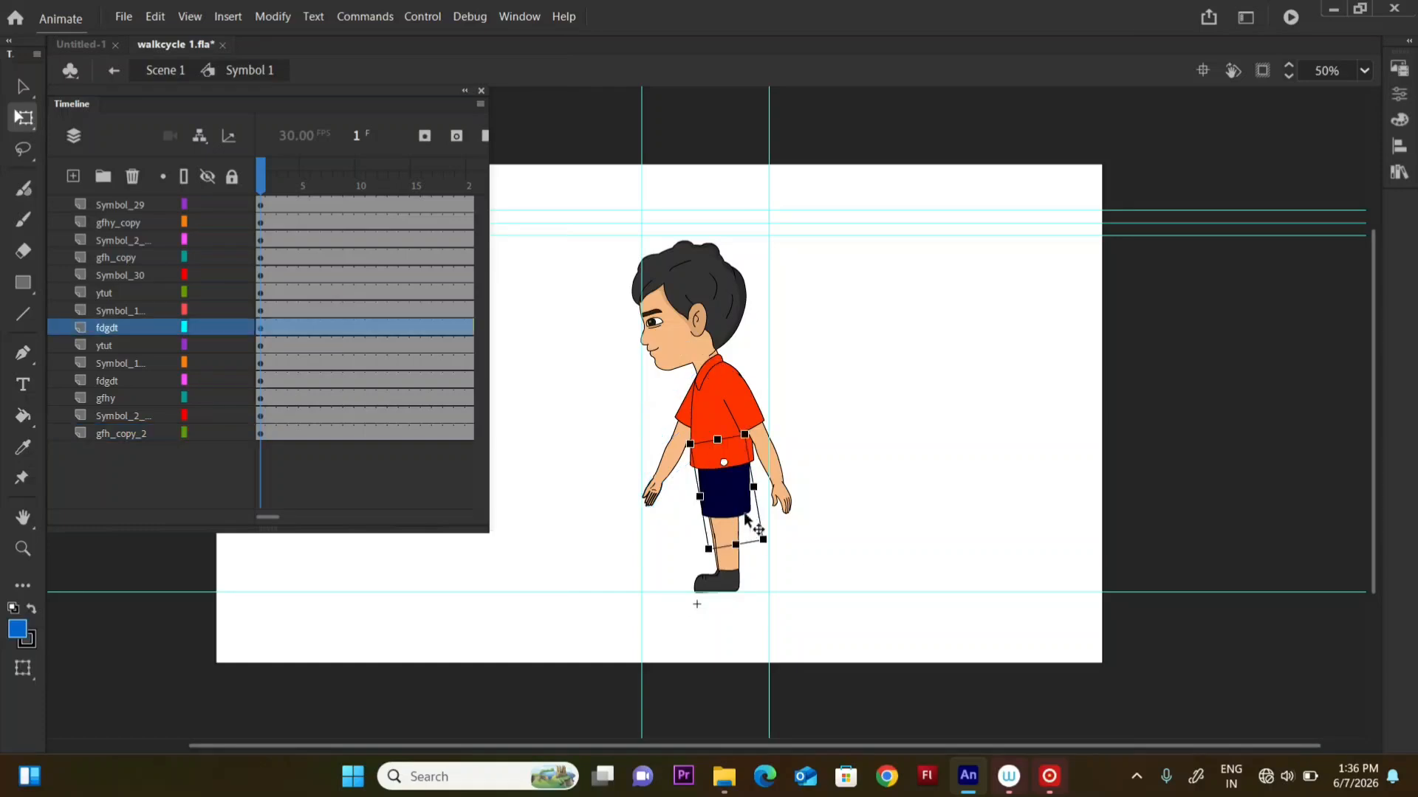
{"action": "left_click", "coordinate": [728, 543], "text": "shift"}
{"action": "left_click", "coordinate": [721, 582], "text": "shift"}
{"action": "left_click_drag", "start_coordinate": [728, 519], "coordinate": [728, 464]}
{"action": "left_click_drag", "start_coordinate": [689, 616], "coordinate": [637, 586]}
- Set the far leg's pivot at the hip and swing the whole leg backward
{"action": "left_click_drag", "start_coordinate": [713, 507], "coordinate": [711, 517]}
{"action": "left_click", "coordinate": [706, 610]}
{"action": "left_click_drag", "start_coordinate": [709, 609], "coordinate": [729, 465]}
{"action": "left_click_drag", "start_coordinate": [756, 603], "coordinate": [839, 601]}
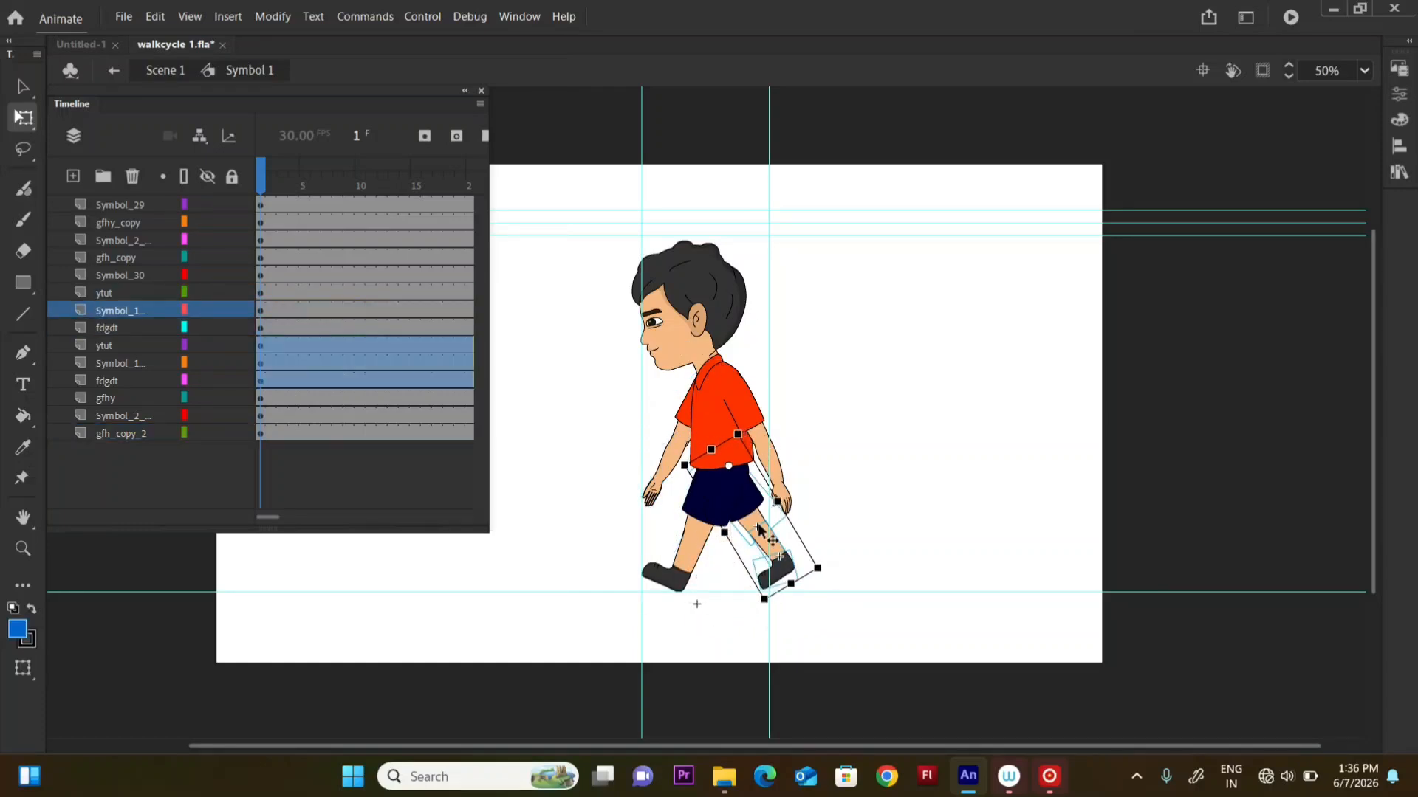
- Bend the rear leg by rotating its lower leg and shoe backward around a pivot at the knee
{"action": "left_click_drag", "start_coordinate": [759, 524], "coordinate": [765, 527]}
{"action": "left_click_drag", "start_coordinate": [747, 606], "coordinate": [759, 533]}
{"action": "left_click_drag", "start_coordinate": [811, 521], "coordinate": [817, 512]}
{"action": "left_click", "coordinate": [834, 516]}
- Adjust the front lower leg and rotate its shoe so the sole lies flat on the ground guide
{"action": "left_click_drag", "start_coordinate": [633, 610], "coordinate": [709, 550]}
{"action": "left_click_drag", "start_coordinate": [696, 521], "coordinate": [744, 482]}
{"action": "left_click_drag", "start_coordinate": [639, 603], "coordinate": [638, 607]}
{"action": "left_click", "coordinate": [700, 588]}
{"action": "left_click", "coordinate": [666, 580]}
{"action": "left_click", "coordinate": [731, 585]}
{"action": "left_click", "coordinate": [665, 580]}
{"action": "left_click", "coordinate": [699, 600]}
{"action": "left_click", "coordinate": [663, 576]}
{"action": "left_click", "coordinate": [697, 604]}
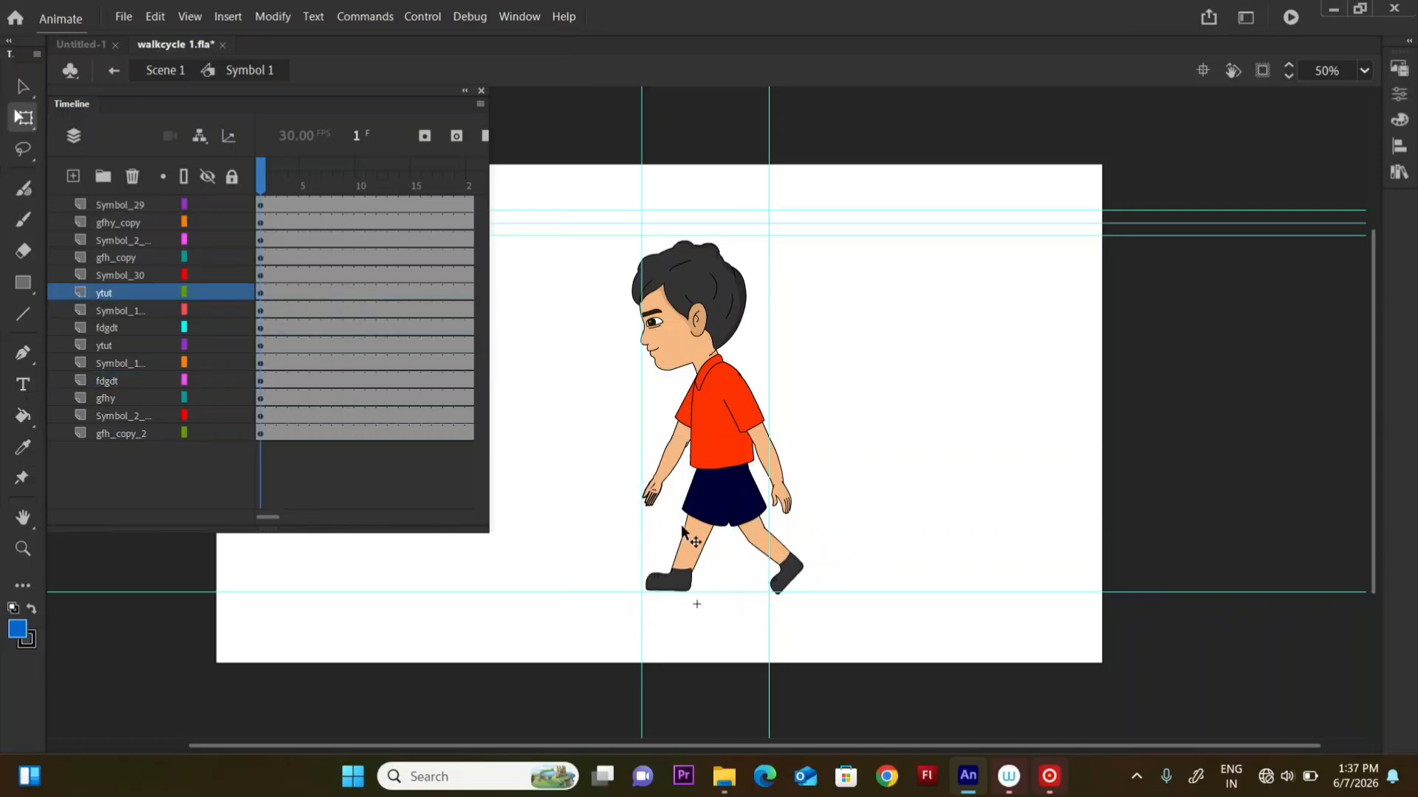
- Nudge the front leg's lower leg and thigh upward by four increments
{"action": "left_click", "coordinate": [687, 533]}
{"action": "left_click", "coordinate": [692, 513], "text": "shift"}
{"action": "key", "text": "Up"}
{"action": "key", "text": "Up"}
{"action": "key", "text": "Up"}
{"action": "key", "text": "Up"}
{"action": "left_click", "coordinate": [710, 570]}
{"action": "left_click", "coordinate": [695, 553]}
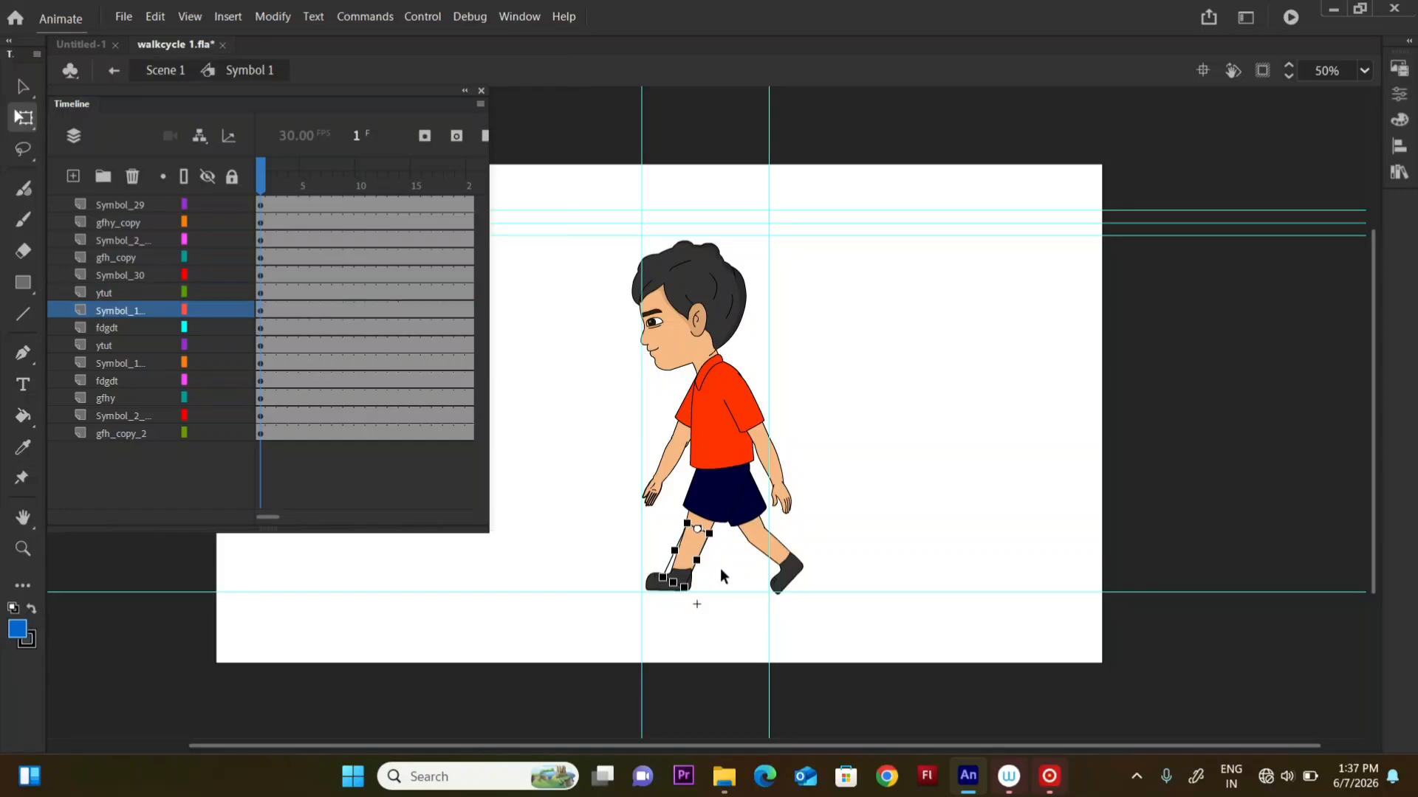
{"action": "left_click", "coordinate": [721, 570]}
- Select the near arm's three parts, set their pivot at the shoulder and rotate the arm slightly
{"action": "left_click_drag", "start_coordinate": [823, 419], "coordinate": [766, 504]}
{"action": "left_click_drag", "start_coordinate": [761, 445], "coordinate": [736, 378]}
{"action": "left_click_drag", "start_coordinate": [809, 535], "coordinate": [813, 536]}
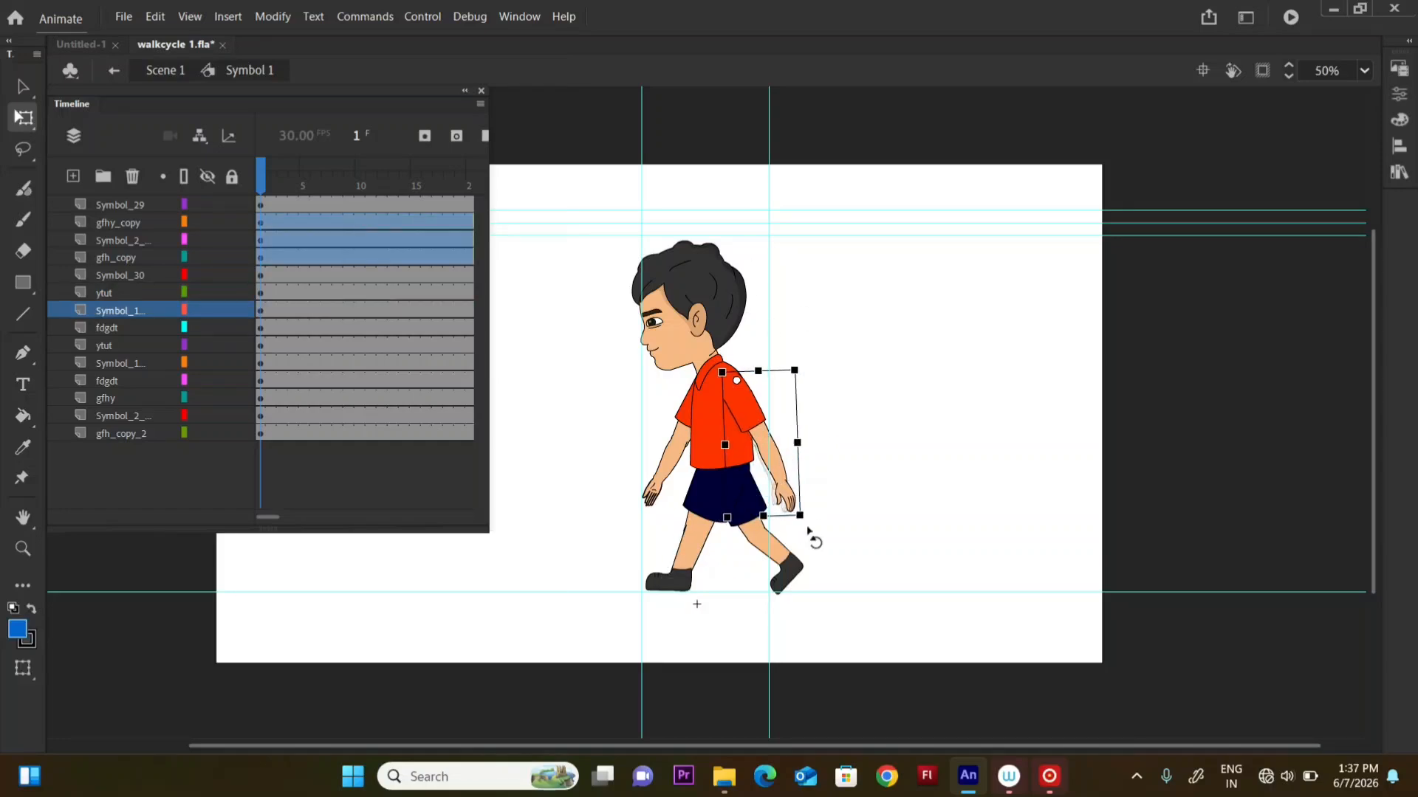
{"action": "left_click", "coordinate": [833, 537]}
- Insert keyframes at frame 25 on all the character's layers to hold the stride pose
{"action": "left_click", "coordinate": [291, 224]}
{"action": "left_click_drag", "start_coordinate": [488, 220], "coordinate": [526, 233]}
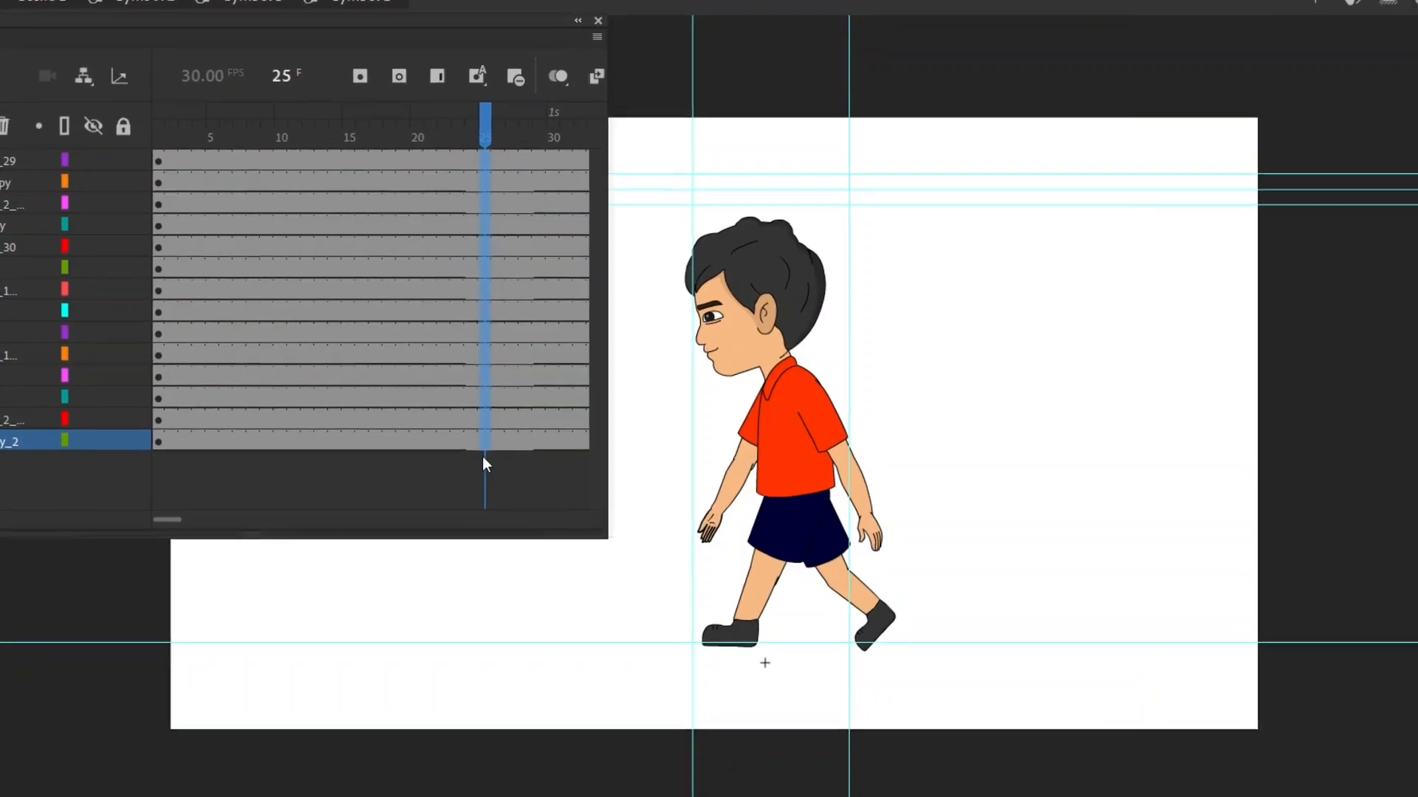
{"action": "key", "text": "F6"}
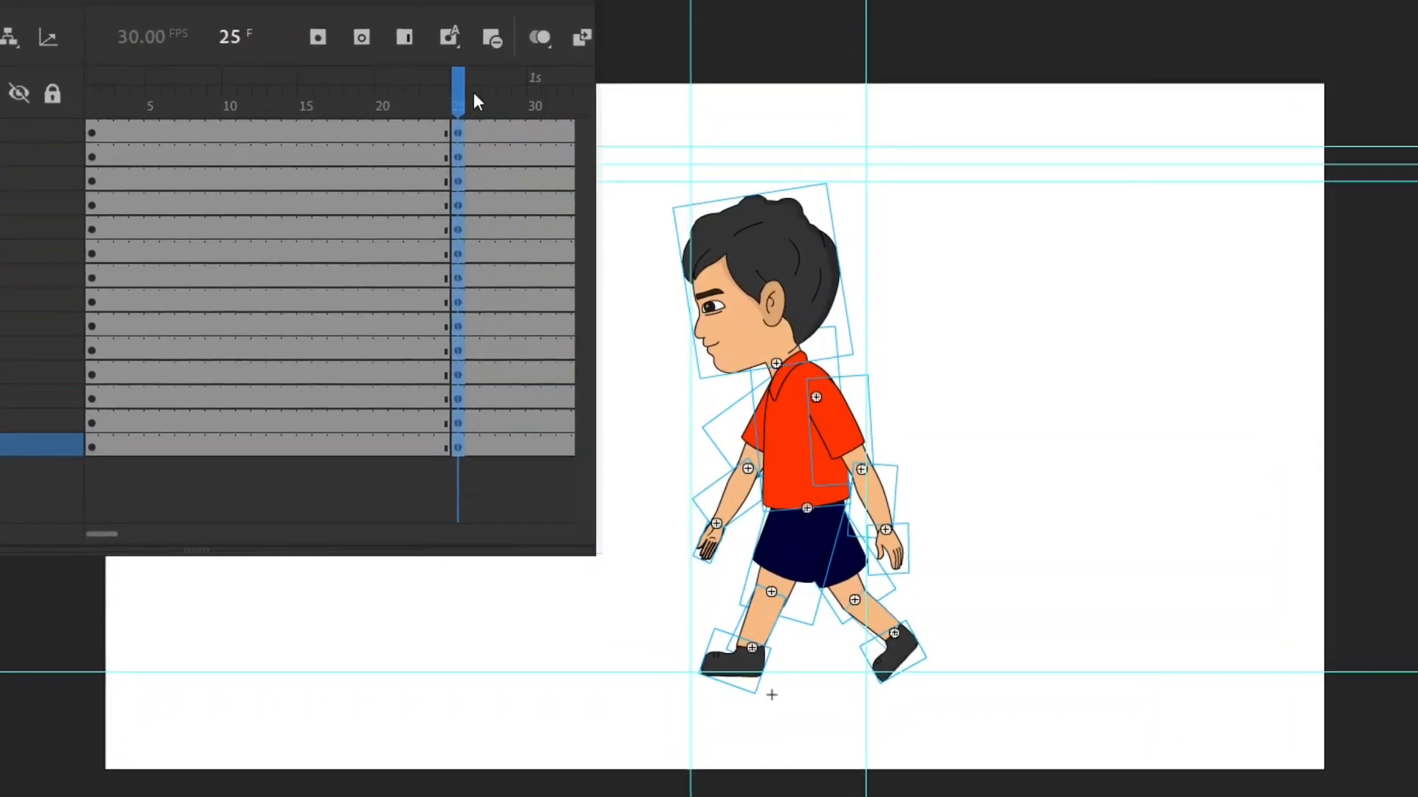
- Insert keyframes at frame 13 on all the character's layers
{"action": "left_click_drag", "start_coordinate": [465, 90], "coordinate": [248, 164]}
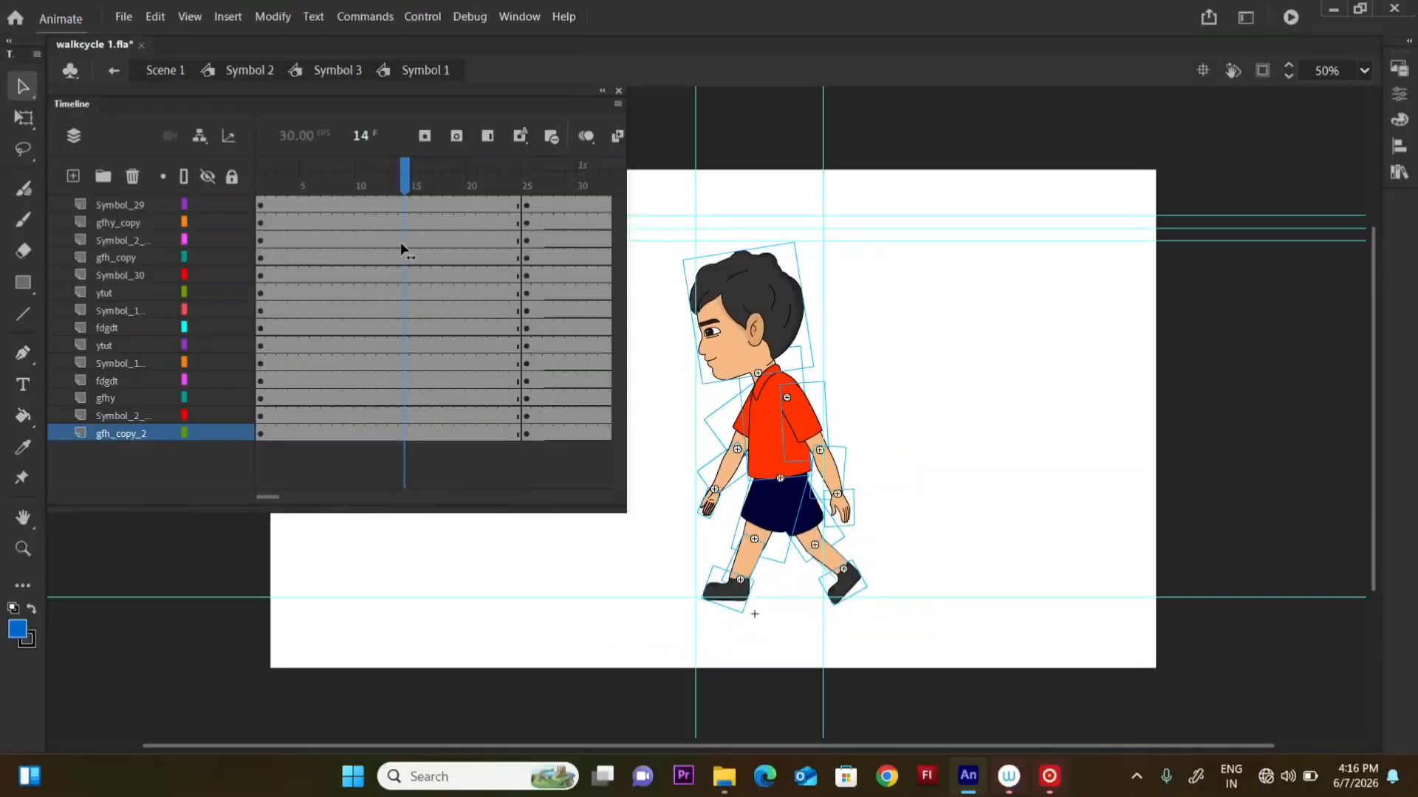
{"action": "left_click", "coordinate": [402, 205]}
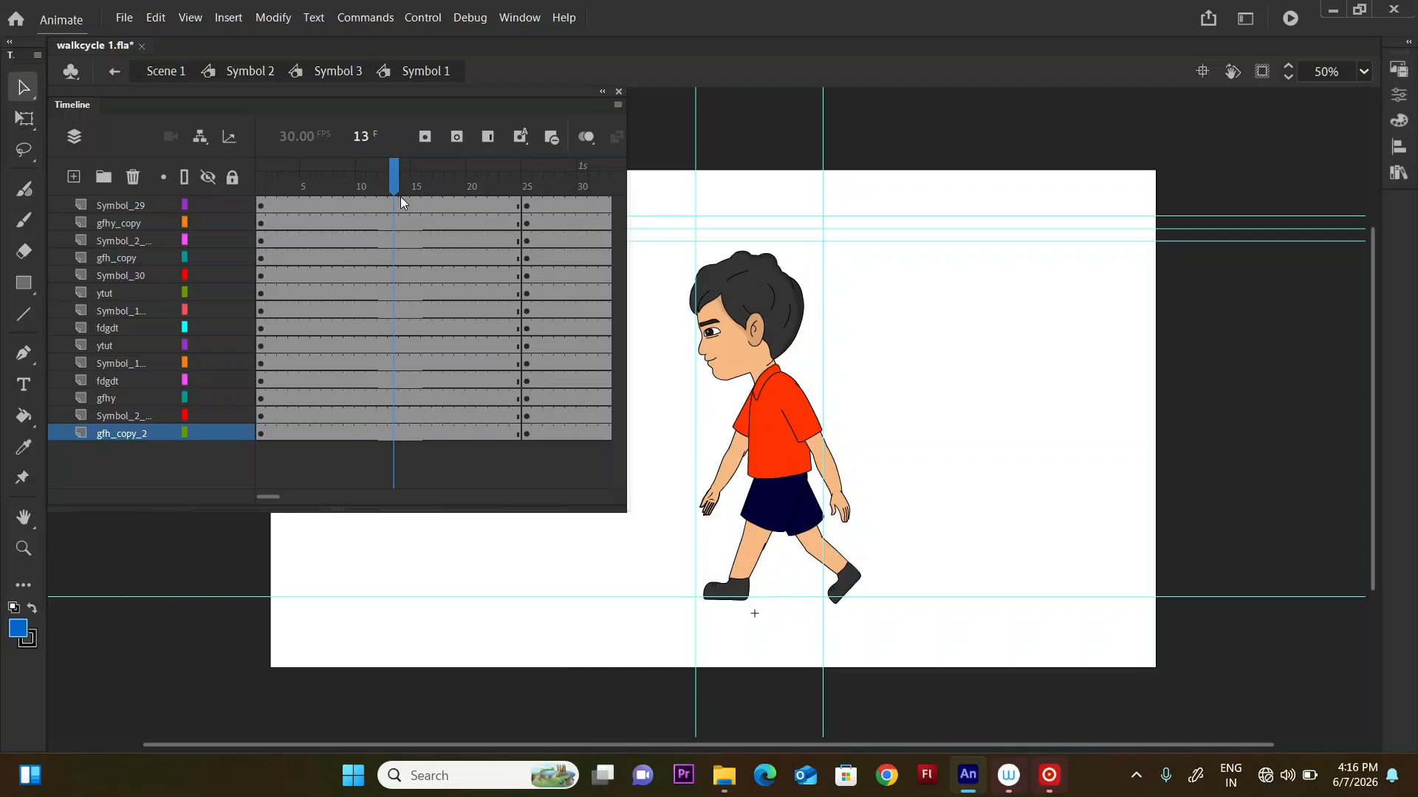
{"action": "left_click_drag", "start_coordinate": [397, 200], "coordinate": [395, 456]}
{"action": "key", "text": "F6"}
{"action": "left_click_drag", "start_coordinate": [439, 184], "coordinate": [396, 446]}
{"action": "key", "text": "F6"}
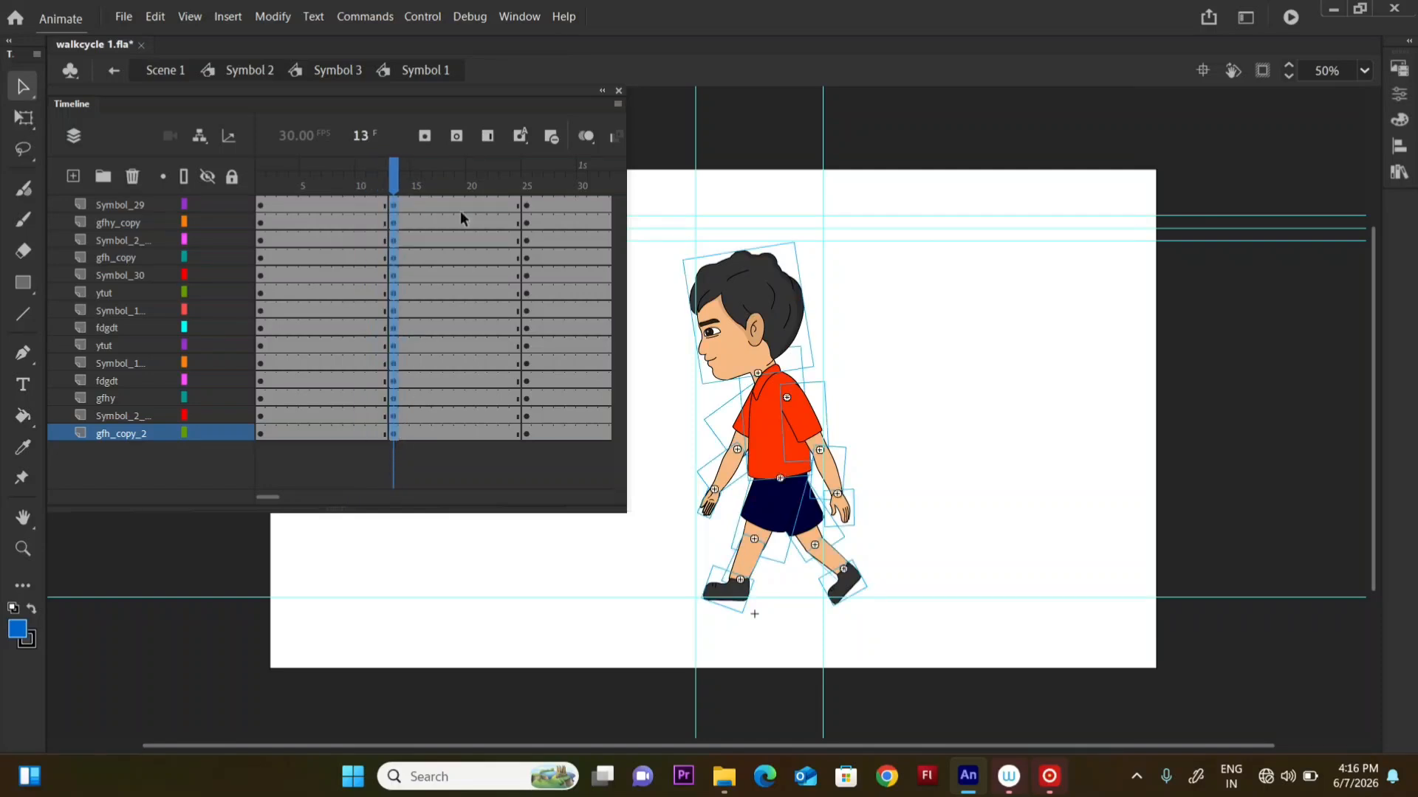
- Turn on onion skinning and set its range to span frames 1 to 13
{"action": "left_click_drag", "start_coordinate": [459, 211], "coordinate": [404, 214]}
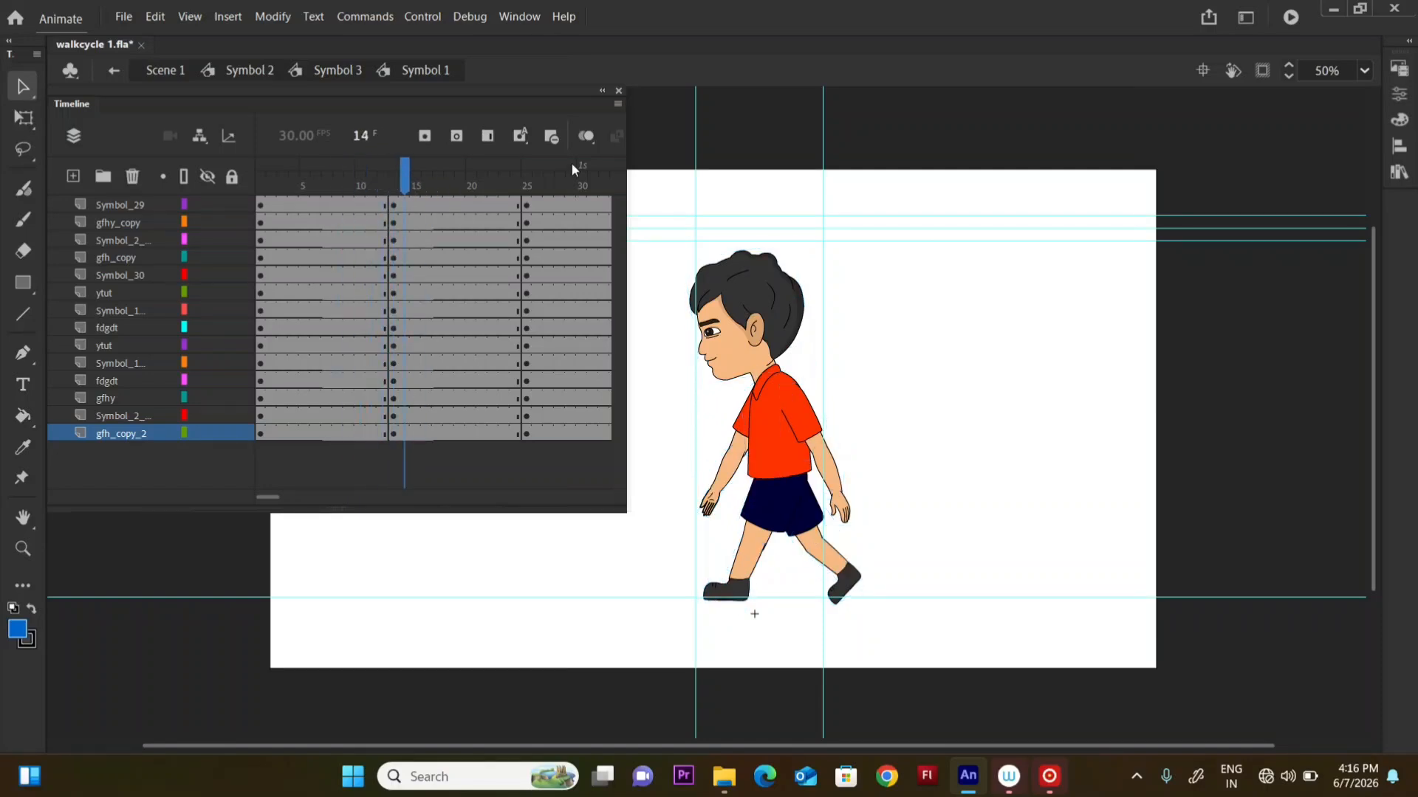
{"action": "left_click", "coordinate": [590, 136]}
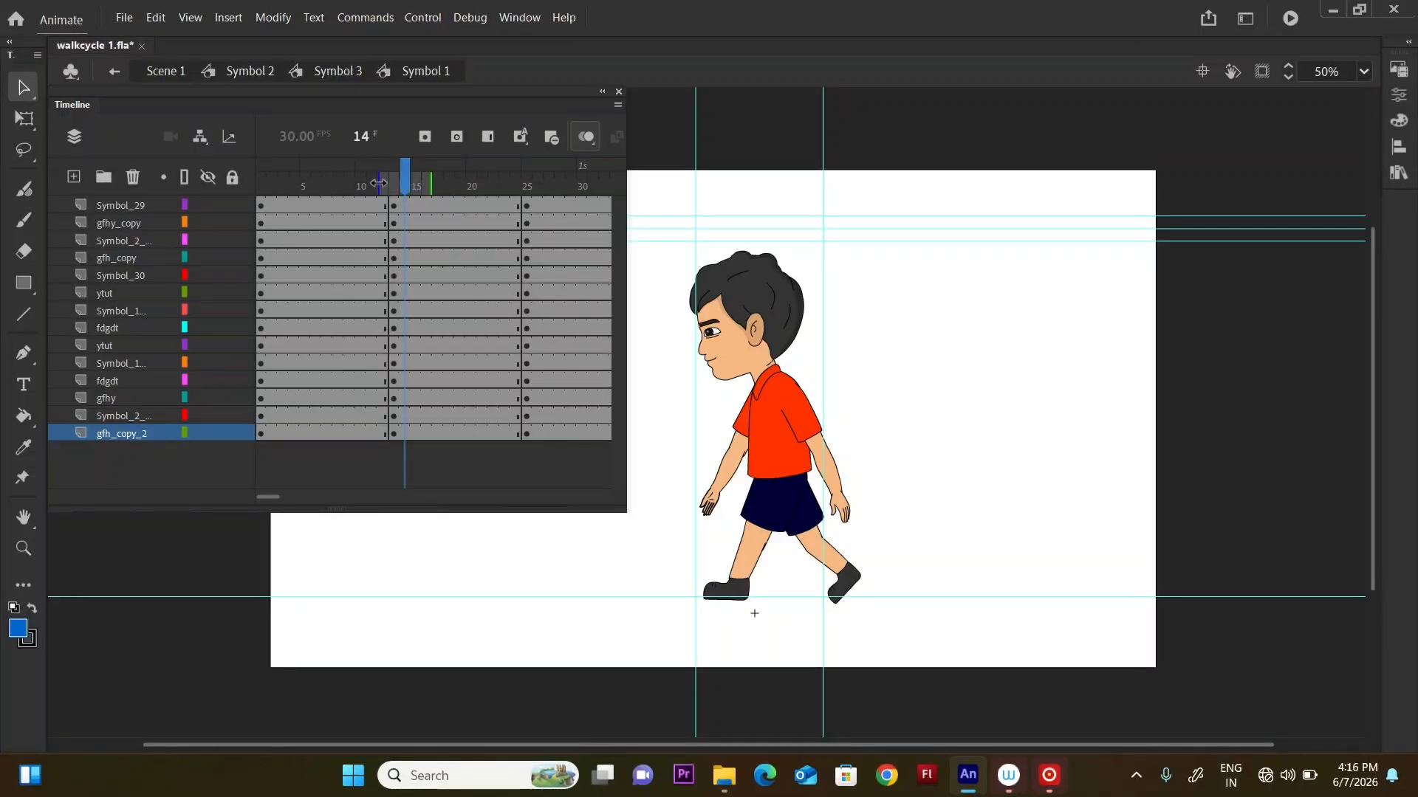
{"action": "left_click_drag", "start_coordinate": [379, 183], "coordinate": [268, 184]}
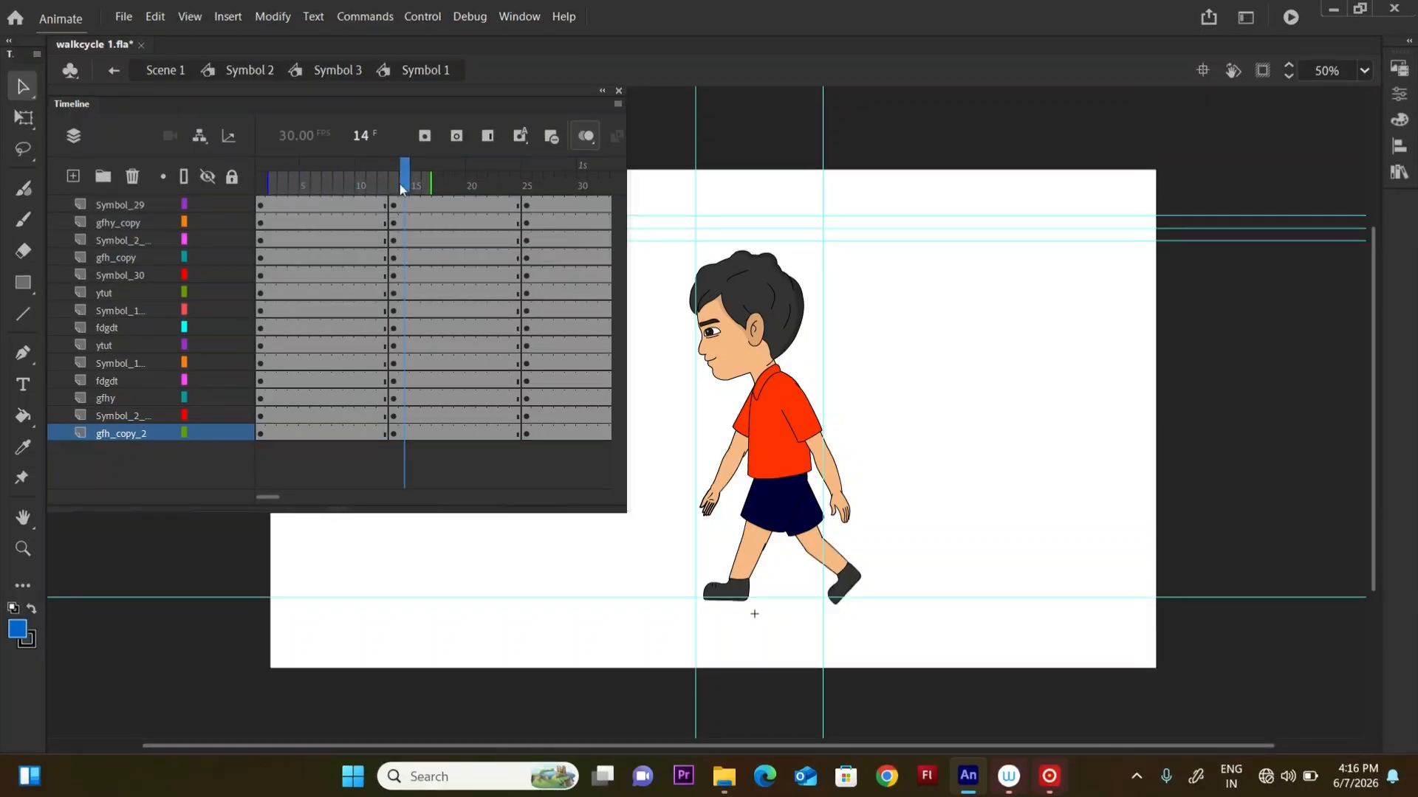
{"action": "left_click_drag", "start_coordinate": [430, 180], "coordinate": [404, 182]}
{"action": "left_click_drag", "start_coordinate": [377, 183], "coordinate": [393, 186]}
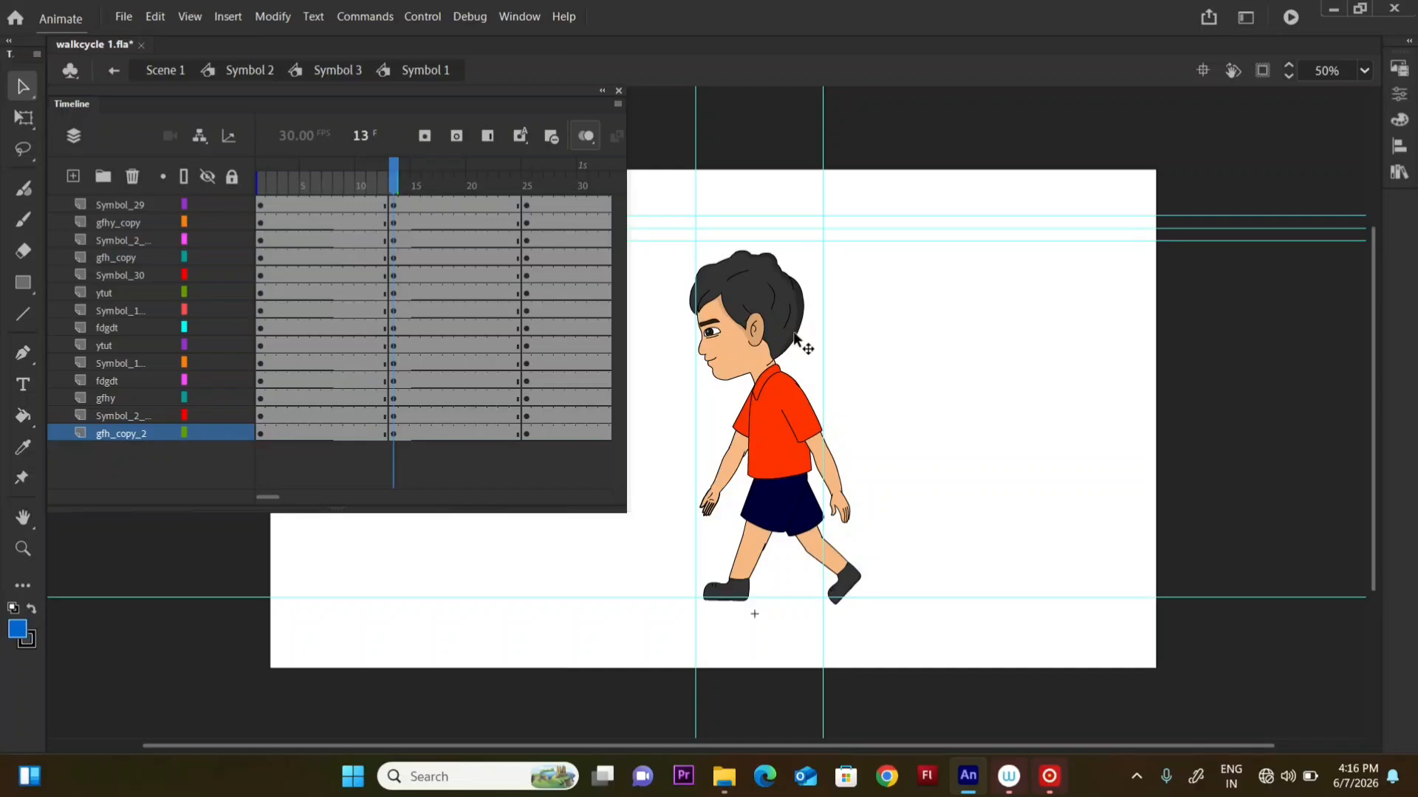
- At frame 13, select the near arm's three parts, set their pivot at the shoulder and swing the arm forward
{"action": "left_click_drag", "start_coordinate": [875, 412], "coordinate": [825, 527]}
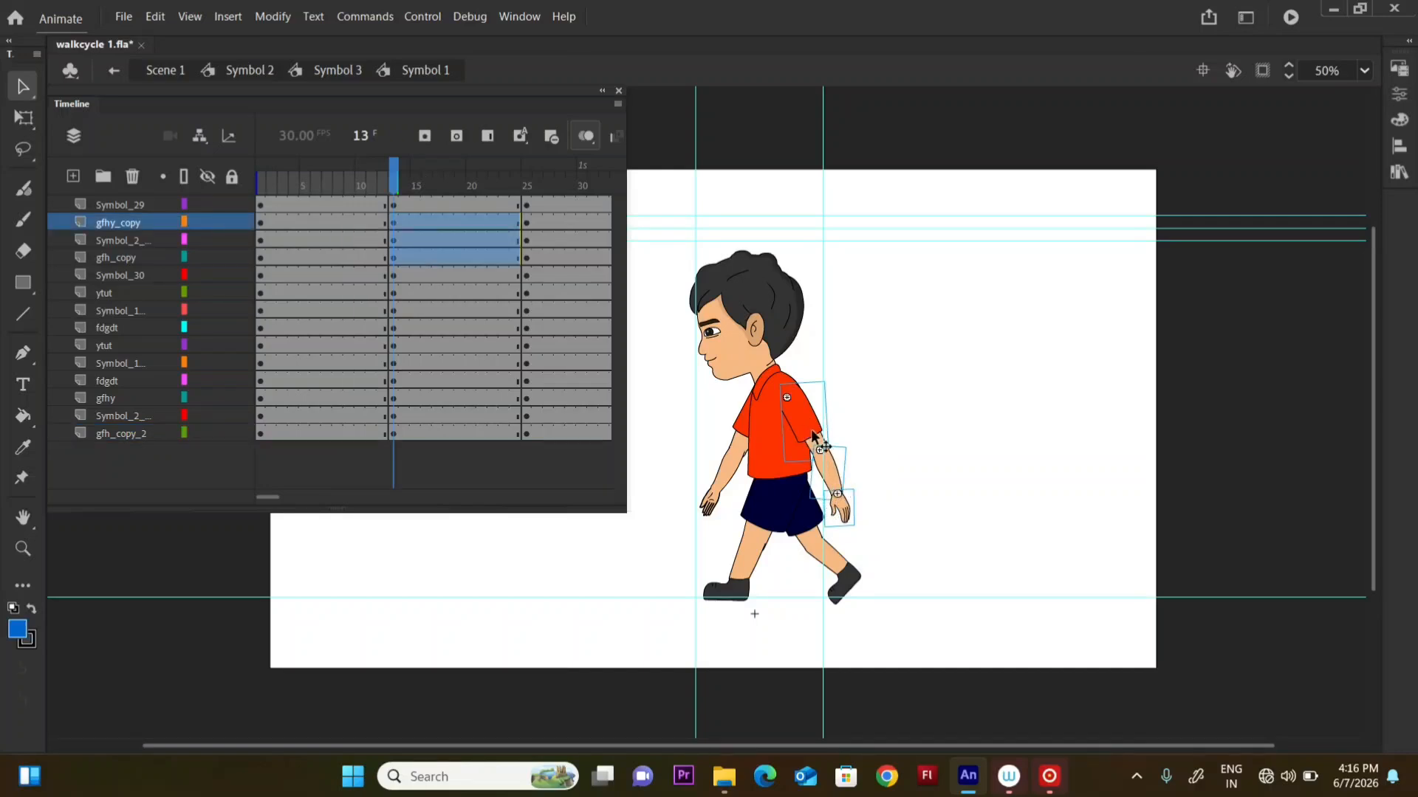
{"action": "key", "text": "q"}
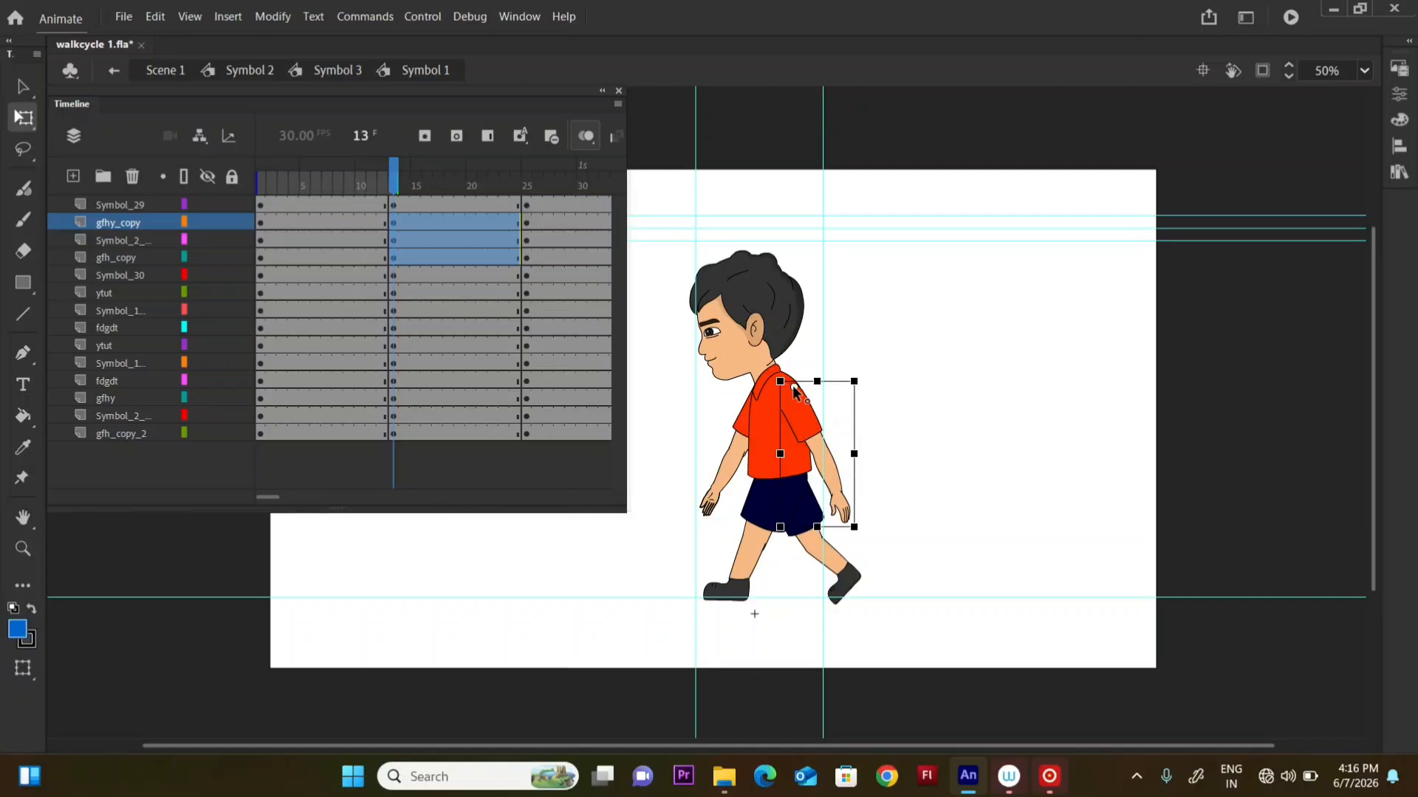
{"action": "left_click_drag", "start_coordinate": [815, 548], "coordinate": [700, 533]}
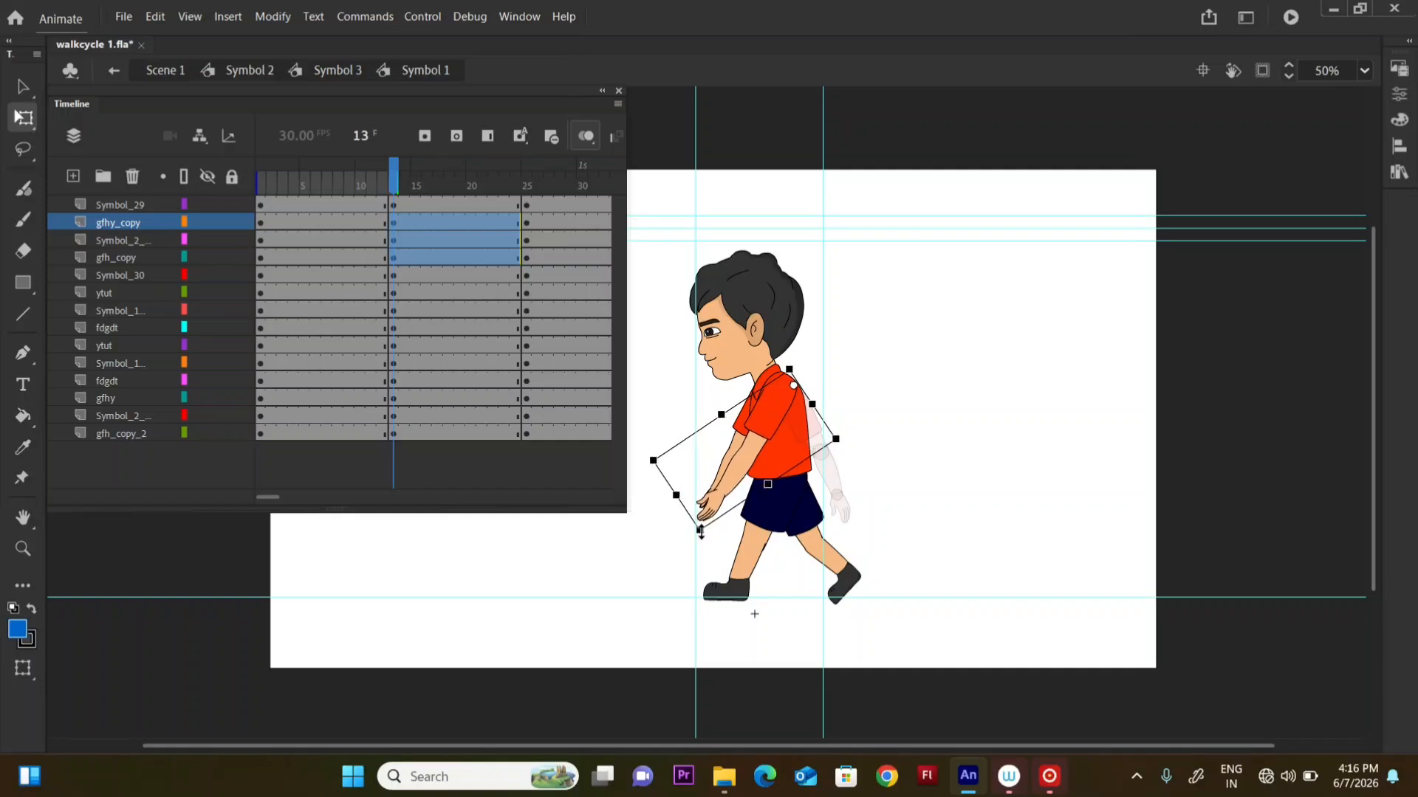
- Swing the far arm backward behind the torso, then rotate its forearm and hand about the elbow
{"action": "left_click_drag", "start_coordinate": [393, 399], "coordinate": [394, 434]}
{"action": "left_click_drag", "start_coordinate": [696, 535], "coordinate": [815, 435]}
{"action": "left_click_drag", "start_coordinate": [863, 517], "coordinate": [853, 523]}
{"action": "mouse_move", "coordinate": [868, 501]}
{"action": "left_mouse_down"}
{"action": "mouse_move", "coordinate": [859, 513]}
{"action": "mouse_move", "coordinate": [878, 510]}
{"action": "left_mouse_up"}
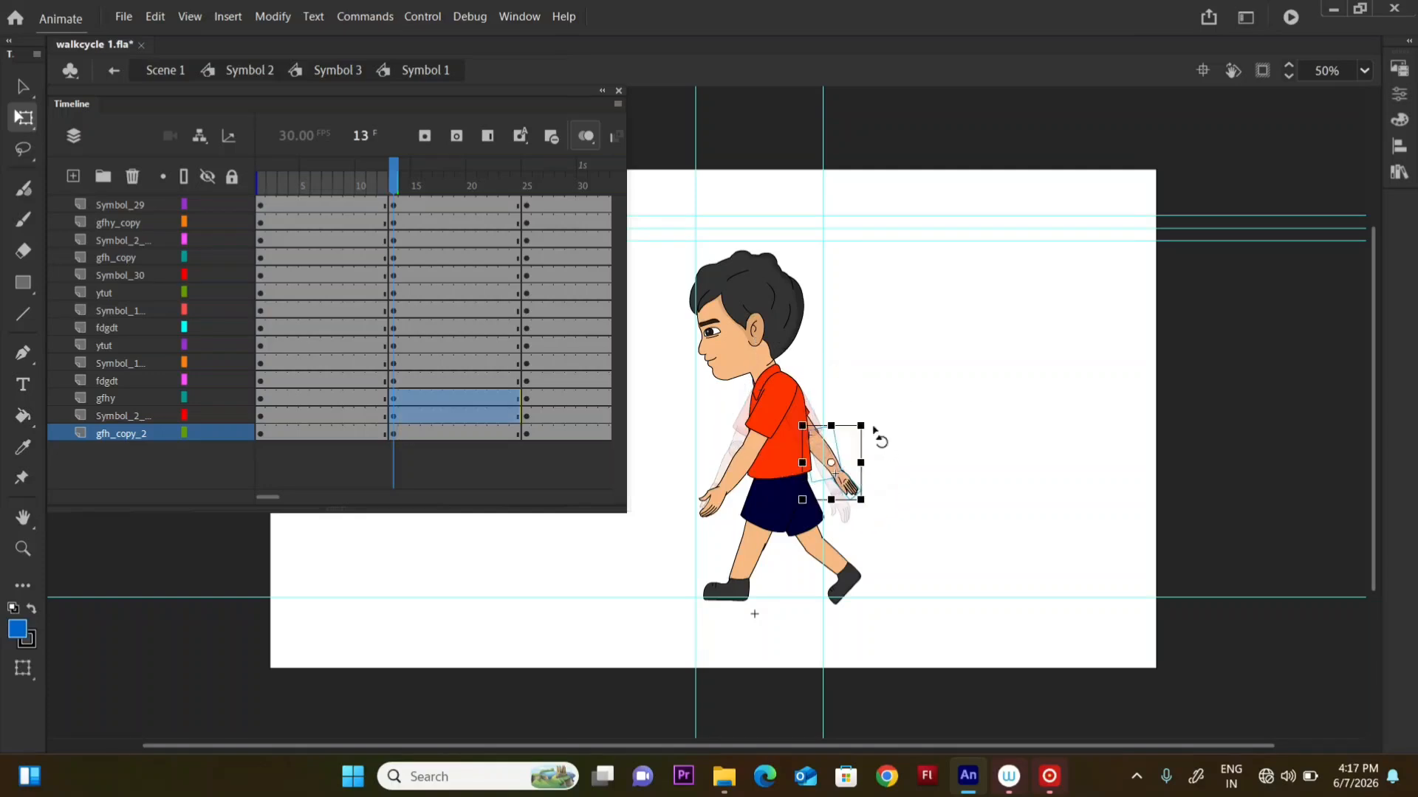
{"action": "left_click_drag", "start_coordinate": [877, 436], "coordinate": [811, 436]}
{"action": "left_click_drag", "start_coordinate": [868, 517], "coordinate": [857, 531]}
- Select the near arm's hand, forearm and upper arm, set the pivot at the shoulder and rotate the arm slightly further forward
{"action": "left_click", "coordinate": [711, 503]}
{"action": "left_click", "coordinate": [740, 463], "text": "shift"}
{"action": "left_click", "coordinate": [779, 423], "text": "shift"}
{"action": "left_click_drag", "start_coordinate": [750, 448], "coordinate": [779, 387]}
{"action": "left_click_drag", "start_coordinate": [688, 541], "coordinate": [679, 536]}
{"action": "left_click", "coordinate": [663, 550]}
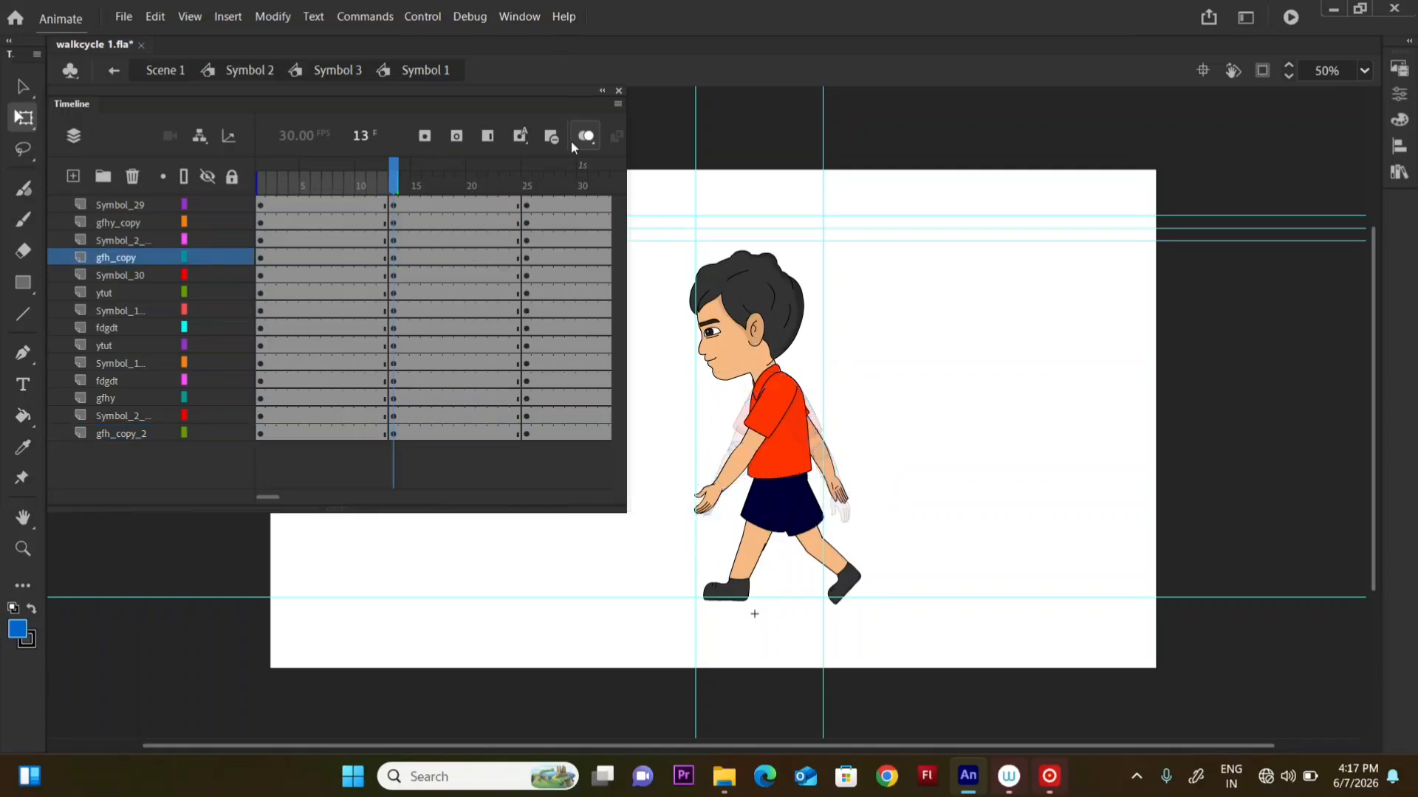
- Compare the pose with onion skinning off and on, then rotate the near leg's three parts backward about the hip
{"action": "left_click", "coordinate": [583, 137]}
{"action": "mouse_move", "coordinate": [394, 177]}
{"action": "left_mouse_down"}
{"action": "mouse_move", "coordinate": [369, 182]}
{"action": "mouse_move", "coordinate": [392, 193]}
{"action": "left_mouse_up"}
{"action": "left_click", "coordinate": [583, 138]}
{"action": "left_click", "coordinate": [730, 590]}
{"action": "left_click", "coordinate": [746, 547], "text": "shift"}
{"action": "left_click", "coordinate": [759, 519], "text": "shift"}
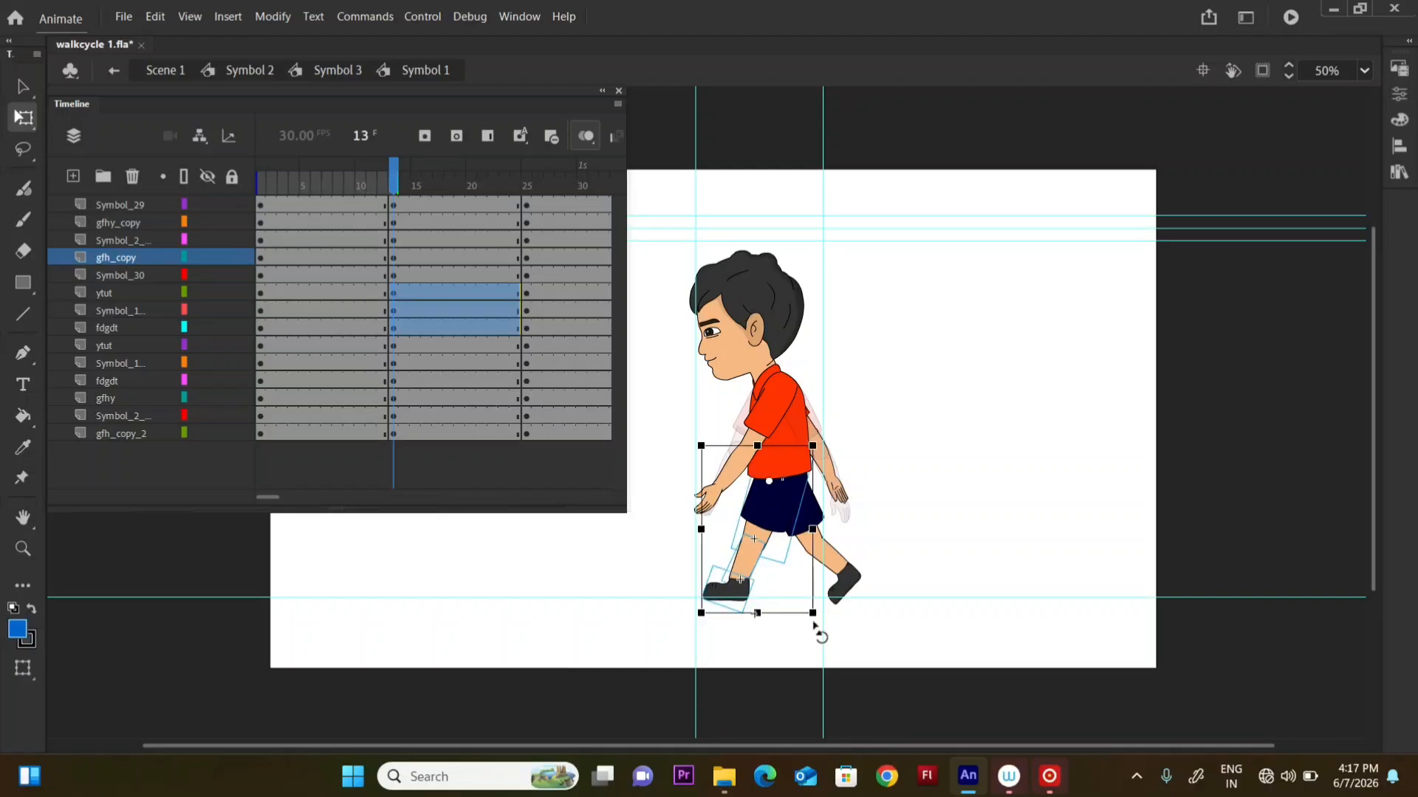
{"action": "left_click_drag", "start_coordinate": [814, 626], "coordinate": [781, 624]}
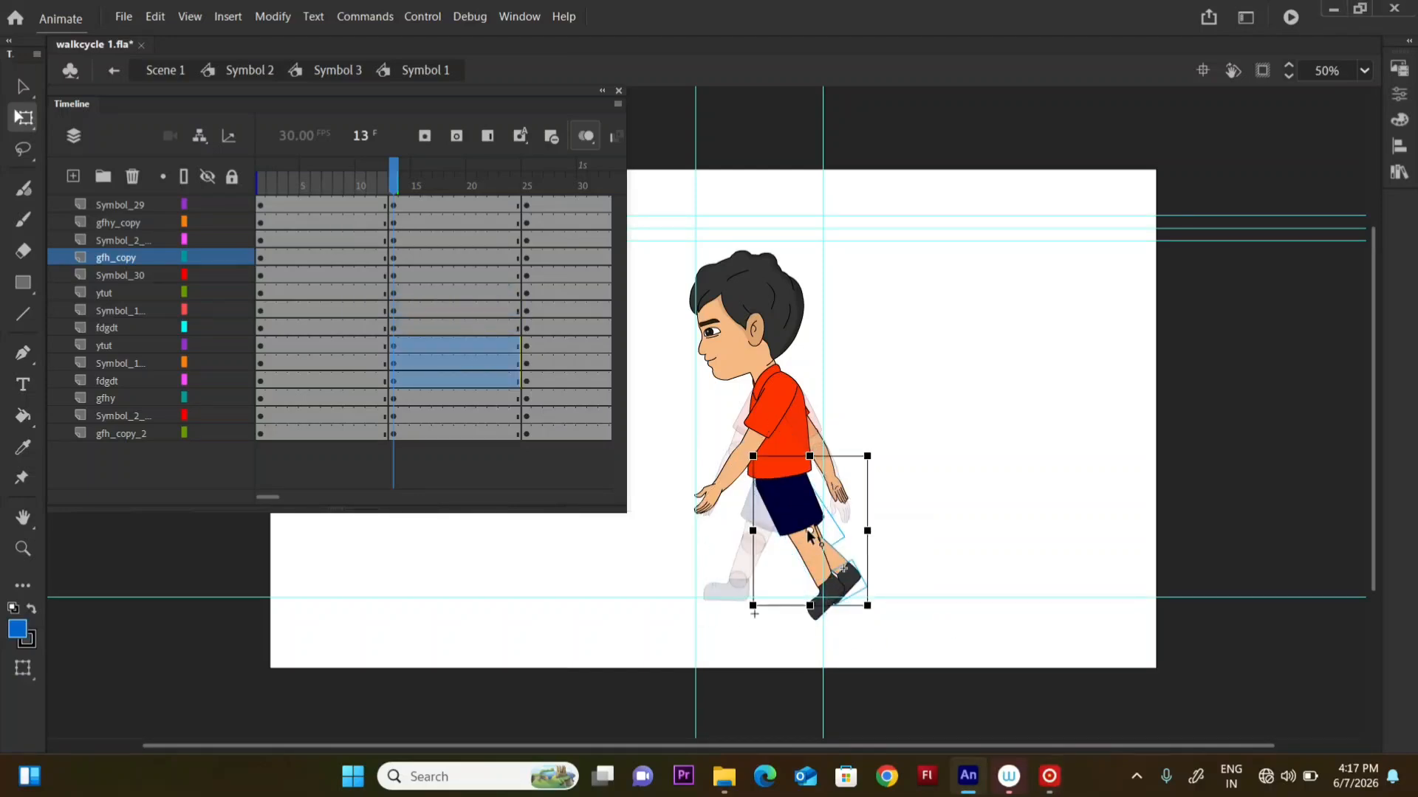
- Swing the far leg forward about the hip, then rotate its lower leg and shoe toward the ghosted front leg
{"action": "left_click_drag", "start_coordinate": [876, 618], "coordinate": [680, 633]}
{"action": "left_click", "coordinate": [732, 587]}
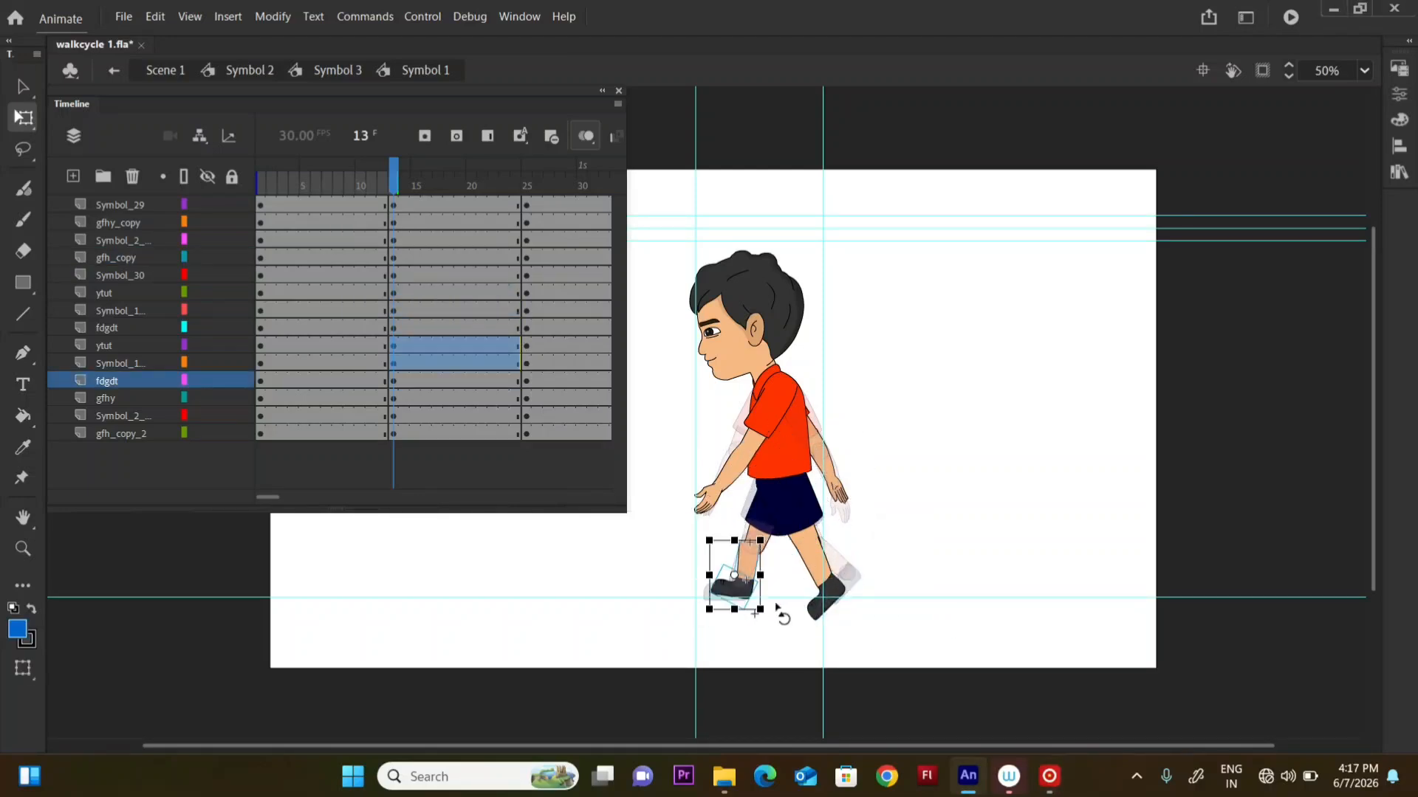
{"action": "left_click_drag", "start_coordinate": [777, 607], "coordinate": [750, 583]}
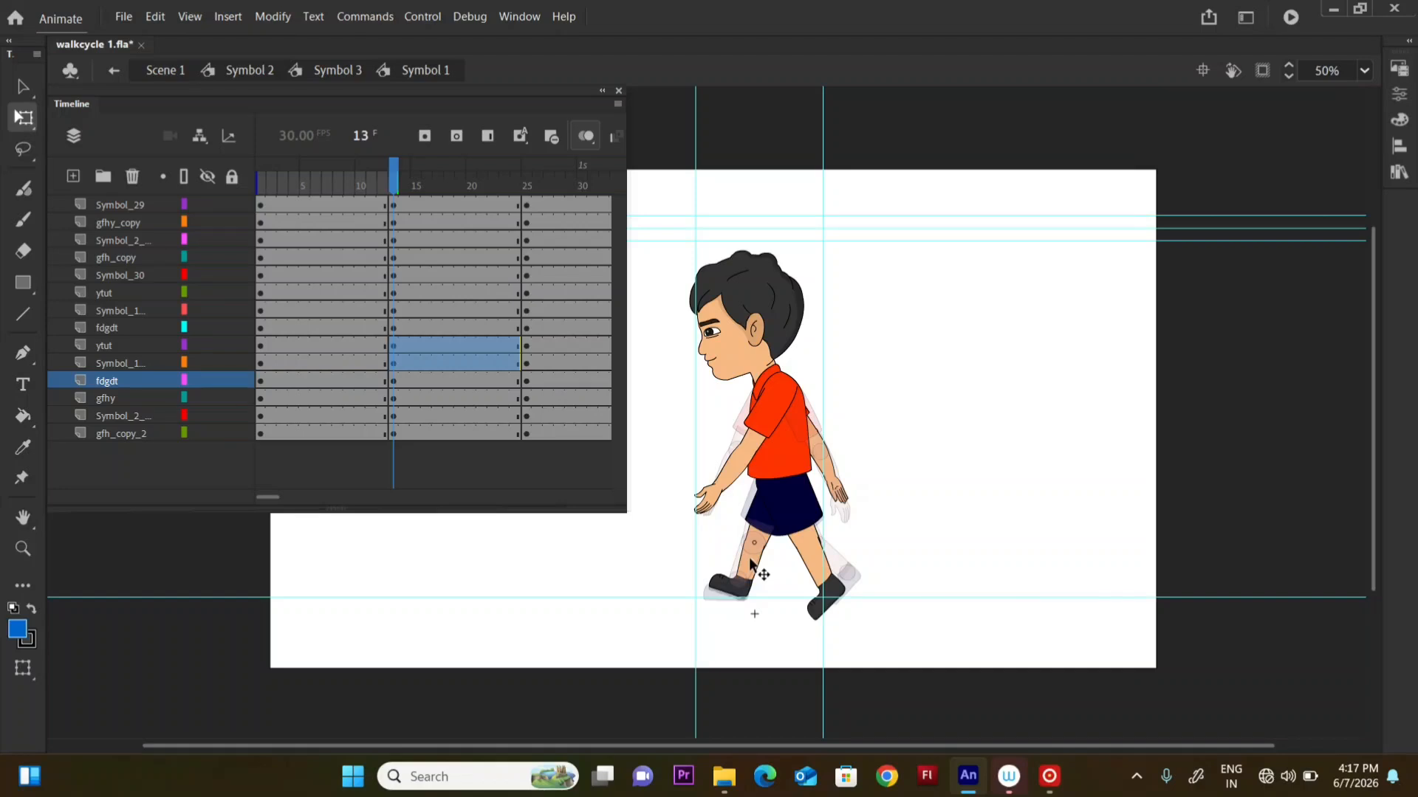
{"action": "left_click", "coordinate": [750, 565]}
- Bend the near lower leg and shoe backward about the knee, then rotate the whole near leg slightly about the hip
{"action": "left_click", "coordinate": [838, 600]}
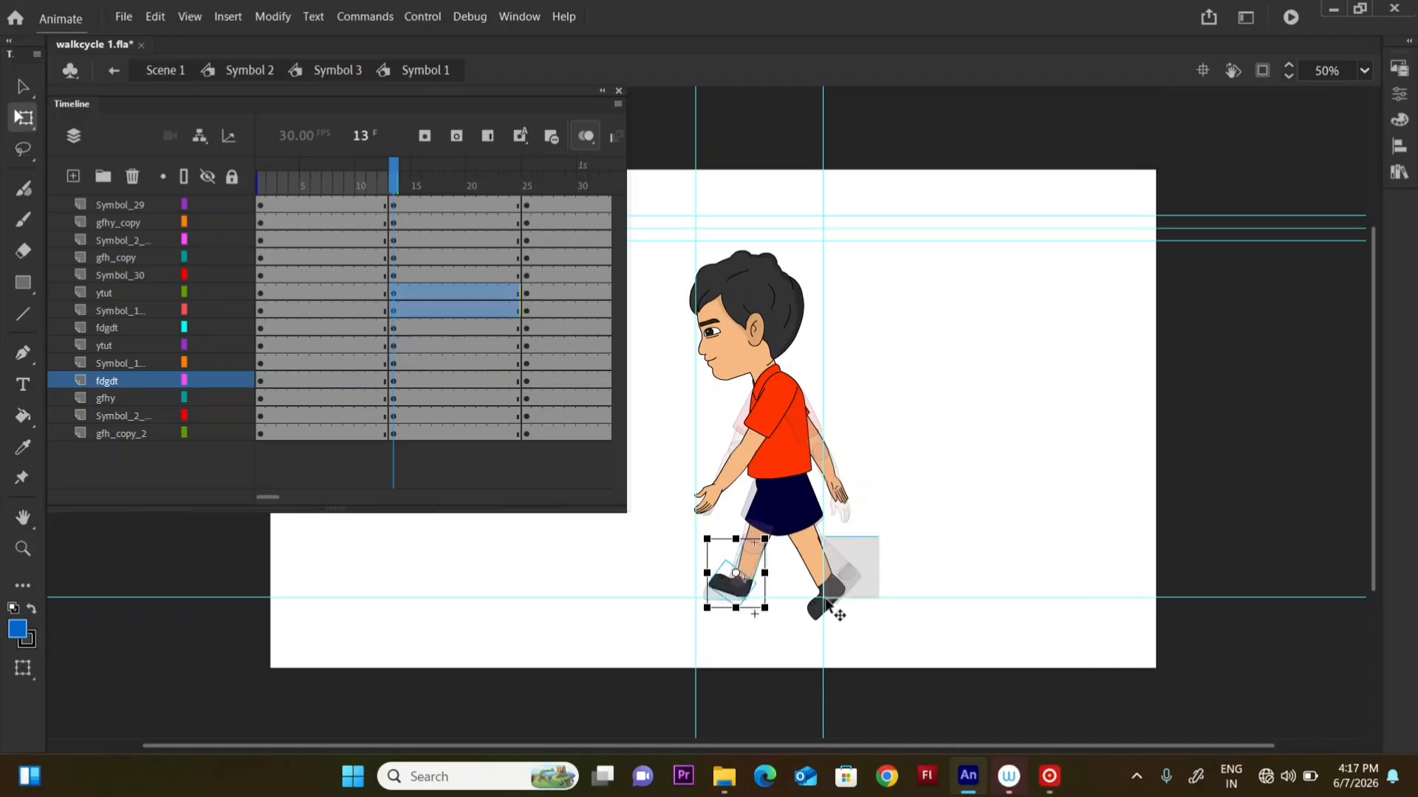
{"action": "left_click_drag", "start_coordinate": [823, 578], "coordinate": [810, 544]}
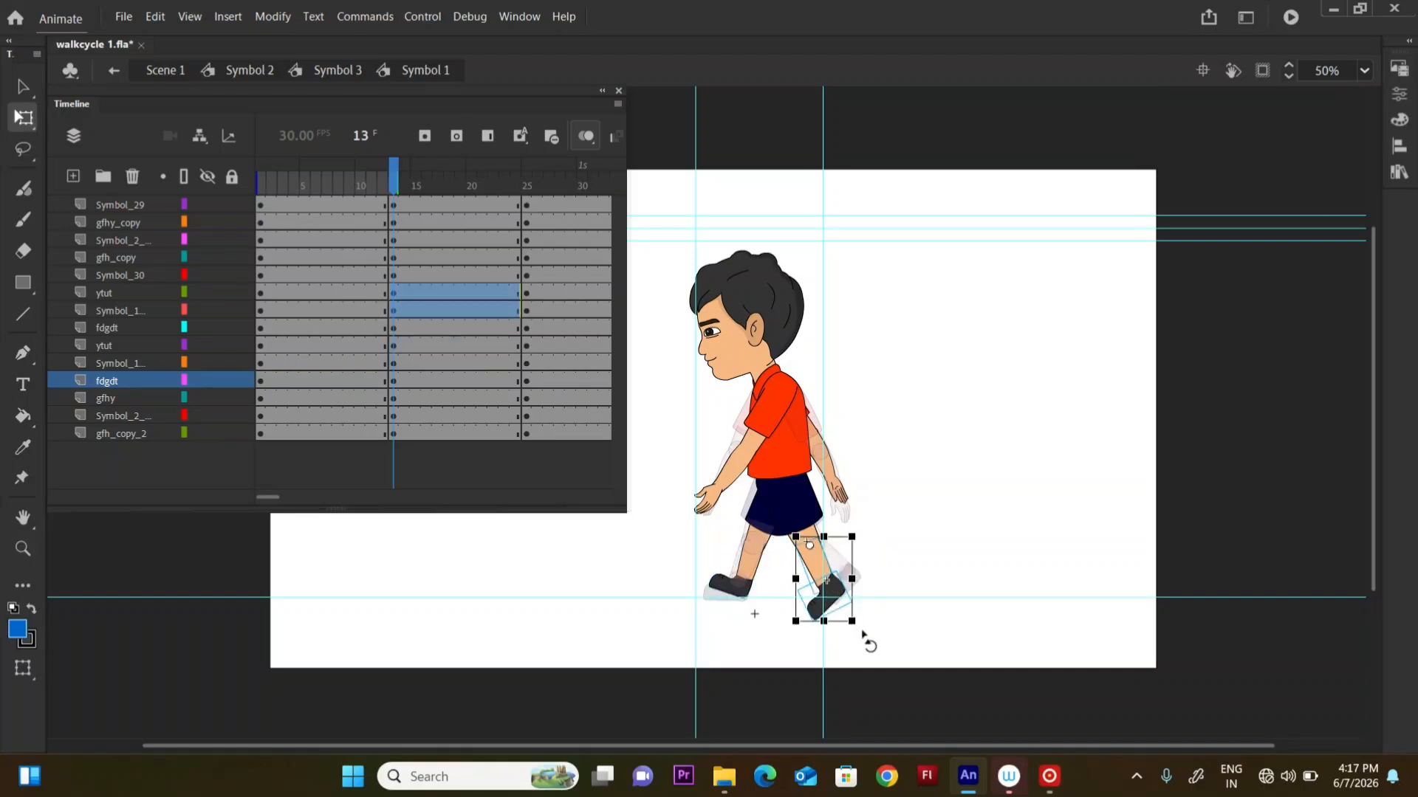
{"action": "left_click_drag", "start_coordinate": [856, 636], "coordinate": [888, 606]}
{"action": "left_click_drag", "start_coordinate": [916, 517], "coordinate": [814, 598]}
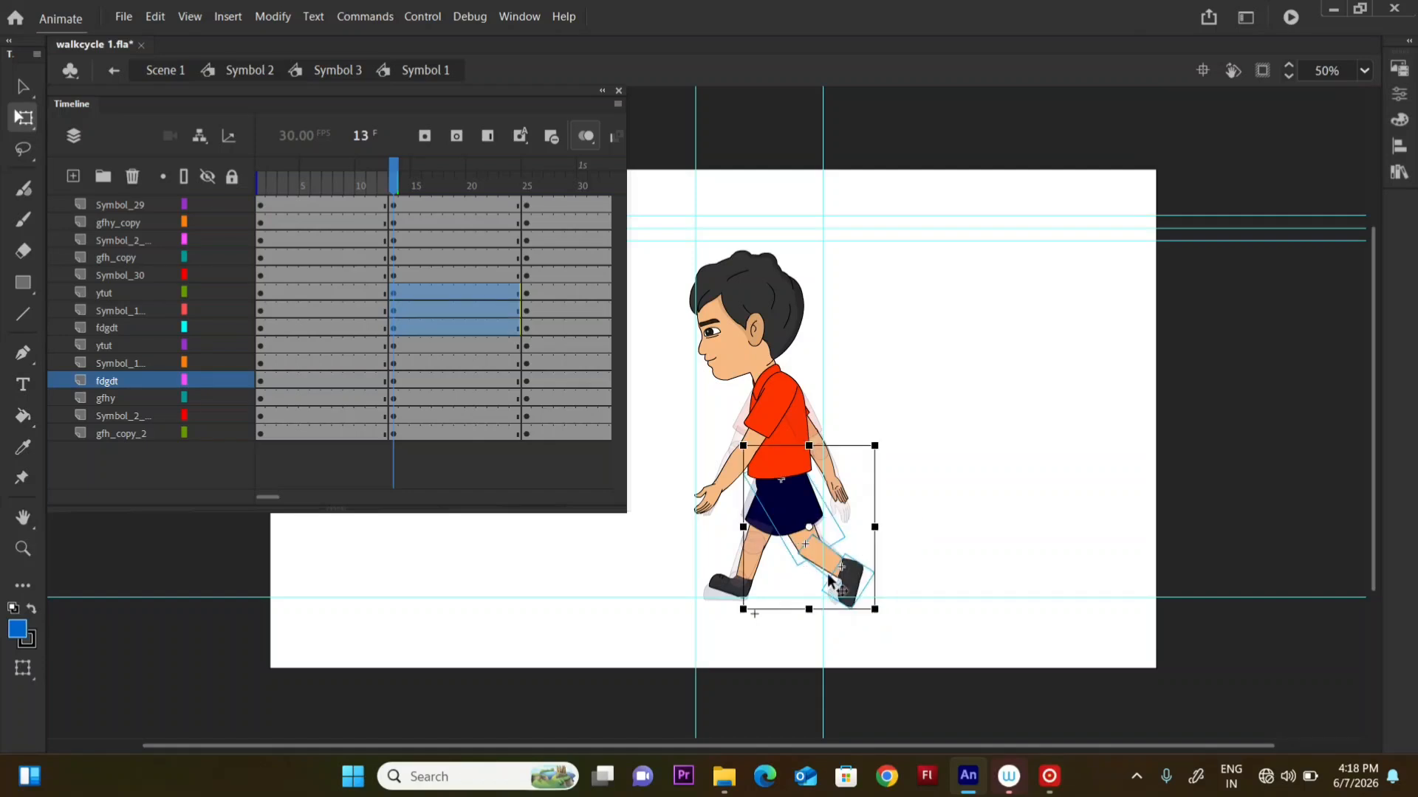
{"action": "left_click_drag", "start_coordinate": [808, 525], "coordinate": [780, 486]}
{"action": "left_click_drag", "start_coordinate": [871, 604], "coordinate": [874, 606]}
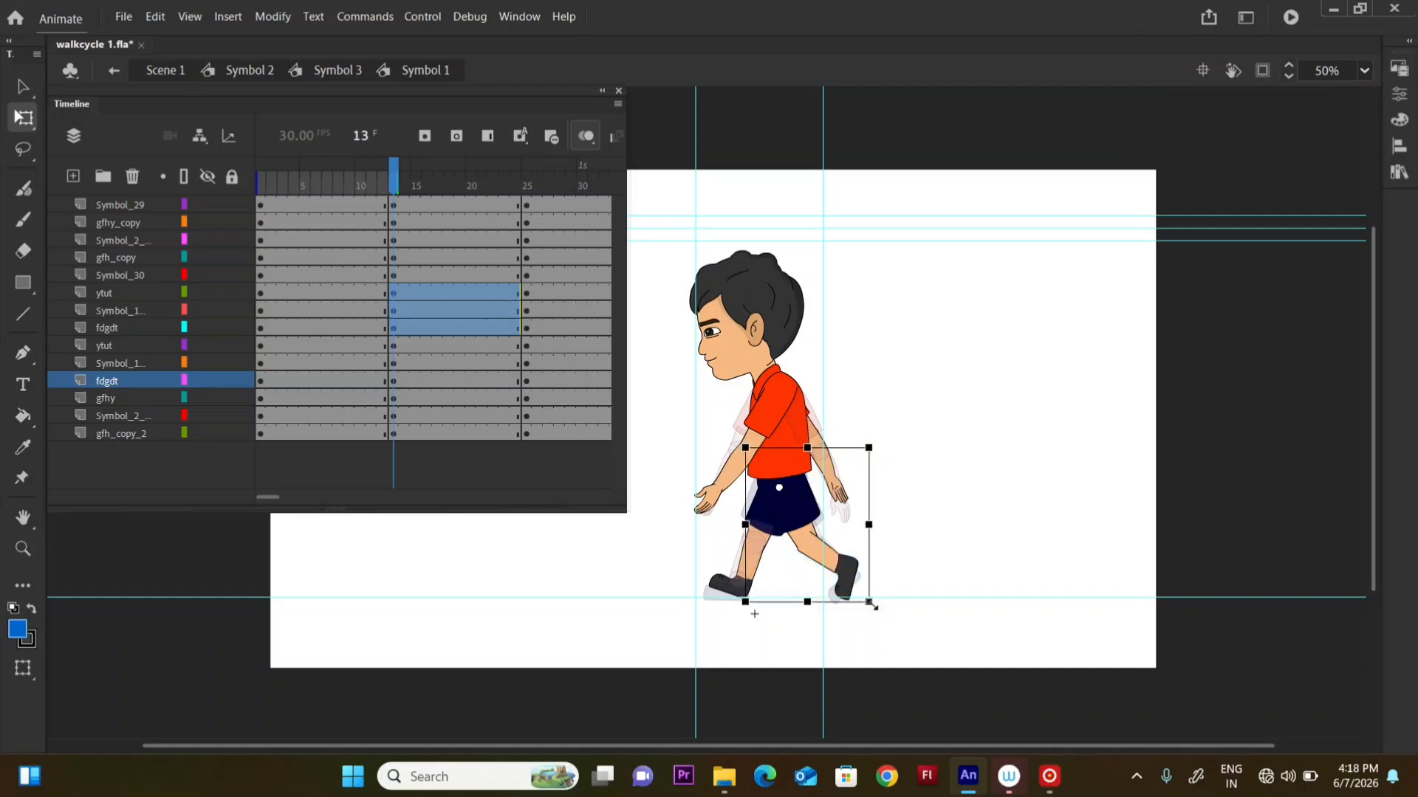
{"action": "left_click", "coordinate": [901, 583]}
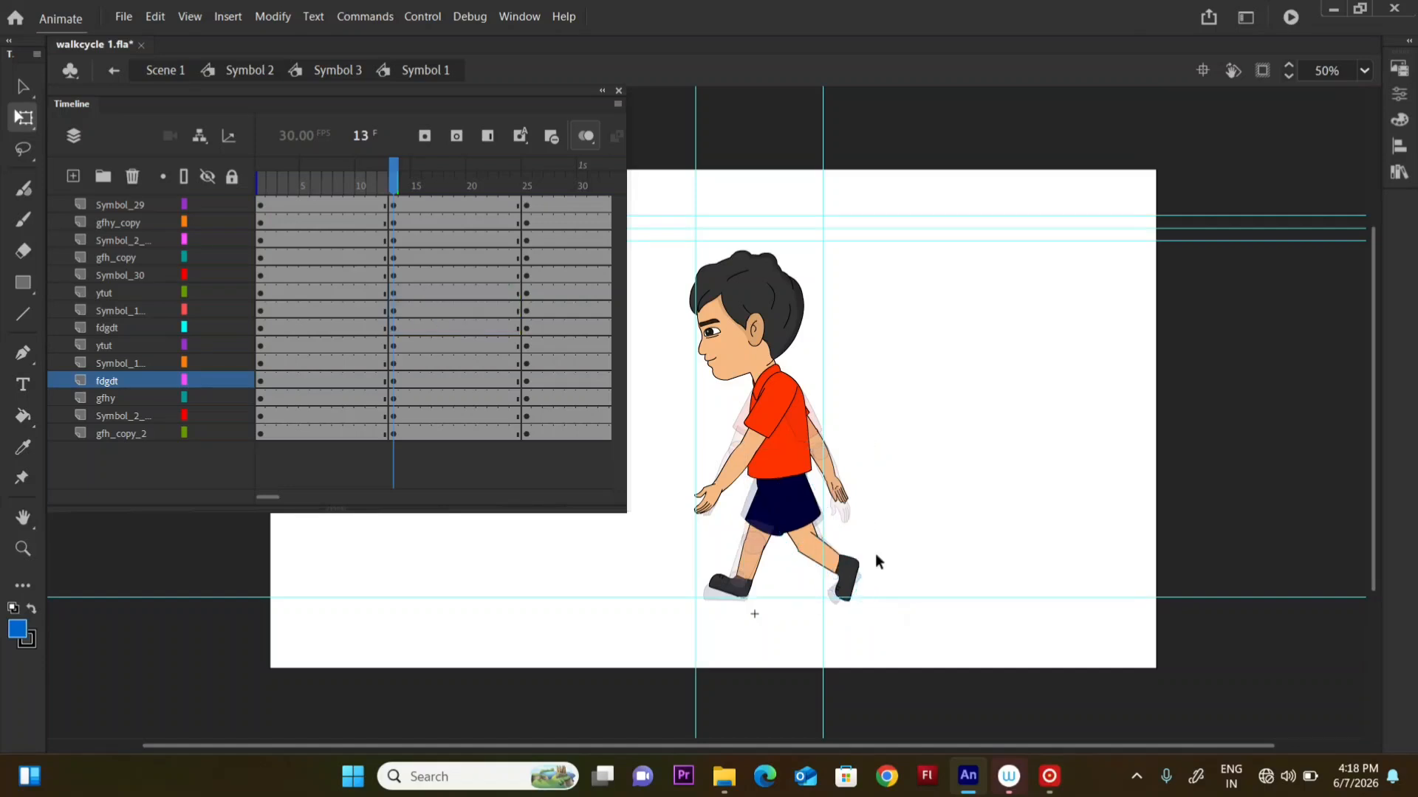
- Refine both lower legs and shoes at frame 13 to match the onion-skinned stride pose
{"action": "left_click", "coordinate": [825, 575]}
{"action": "left_click_drag", "start_coordinate": [824, 558], "coordinate": [828, 559]}
{"action": "left_click", "coordinate": [882, 580]}
{"action": "left_click_drag", "start_coordinate": [725, 527], "coordinate": [846, 561]}
{"action": "left_click", "coordinate": [696, 565]}
{"action": "left_click", "coordinate": [728, 588]}
{"action": "left_click", "coordinate": [801, 583]}
{"action": "left_click", "coordinate": [794, 582]}
{"action": "left_click", "coordinate": [851, 580]}
{"action": "left_click_drag", "start_coordinate": [864, 617], "coordinate": [858, 619]}
{"action": "left_click", "coordinate": [1150, 582]}
- Turn off onion skinning and go back to frame 5 to check the leg pose
{"action": "left_click", "coordinate": [586, 136]}
{"action": "left_click", "coordinate": [331, 189]}
{"action": "mouse_move", "coordinate": [334, 194]}
{"action": "left_mouse_down"}
{"action": "mouse_move", "coordinate": [404, 240]}
{"action": "mouse_move", "coordinate": [309, 207]}
{"action": "left_mouse_up"}
{"action": "left_click", "coordinate": [728, 587]}
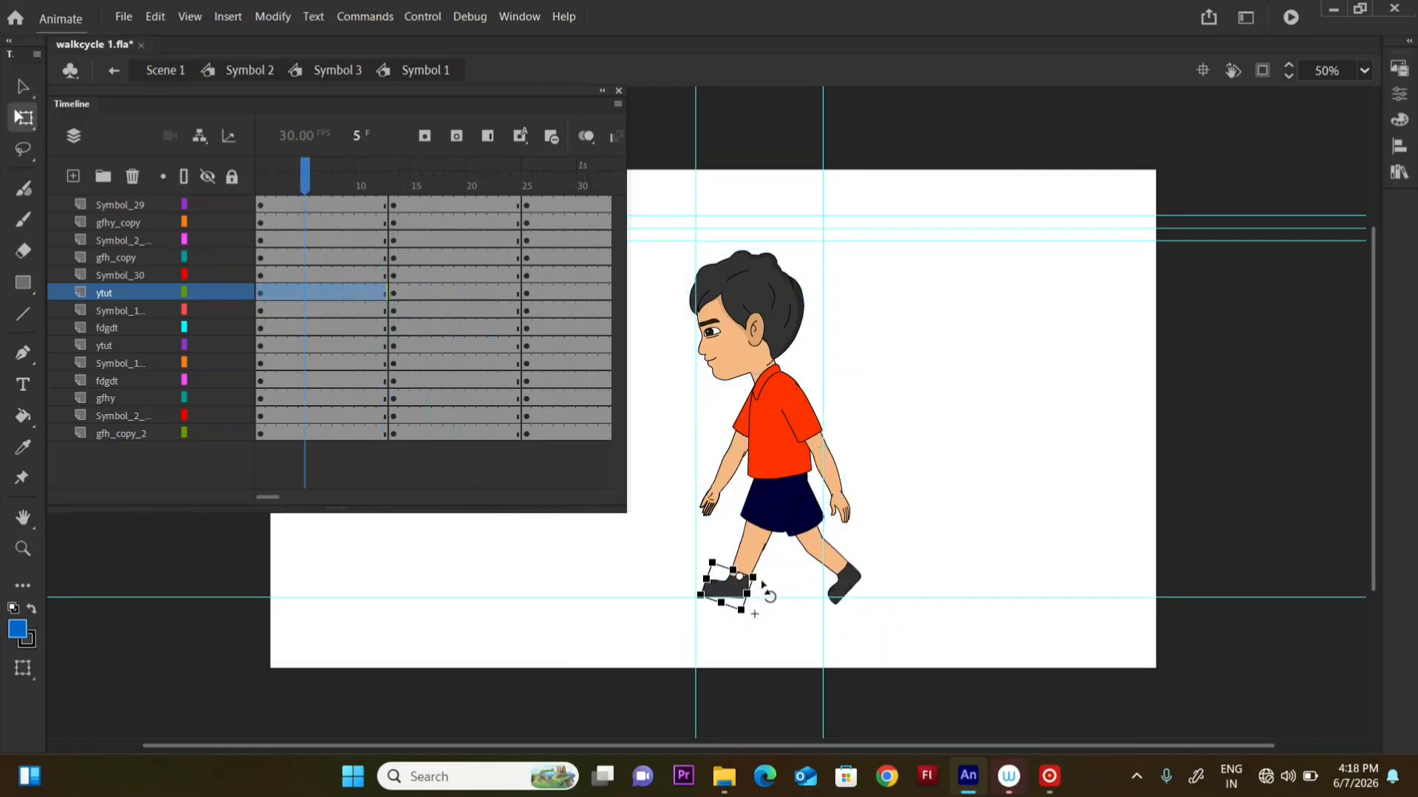
{"action": "left_click", "coordinate": [747, 555]}
{"action": "left_click_drag", "start_coordinate": [896, 599], "coordinate": [852, 579]}
{"action": "left_click", "coordinate": [873, 563]}
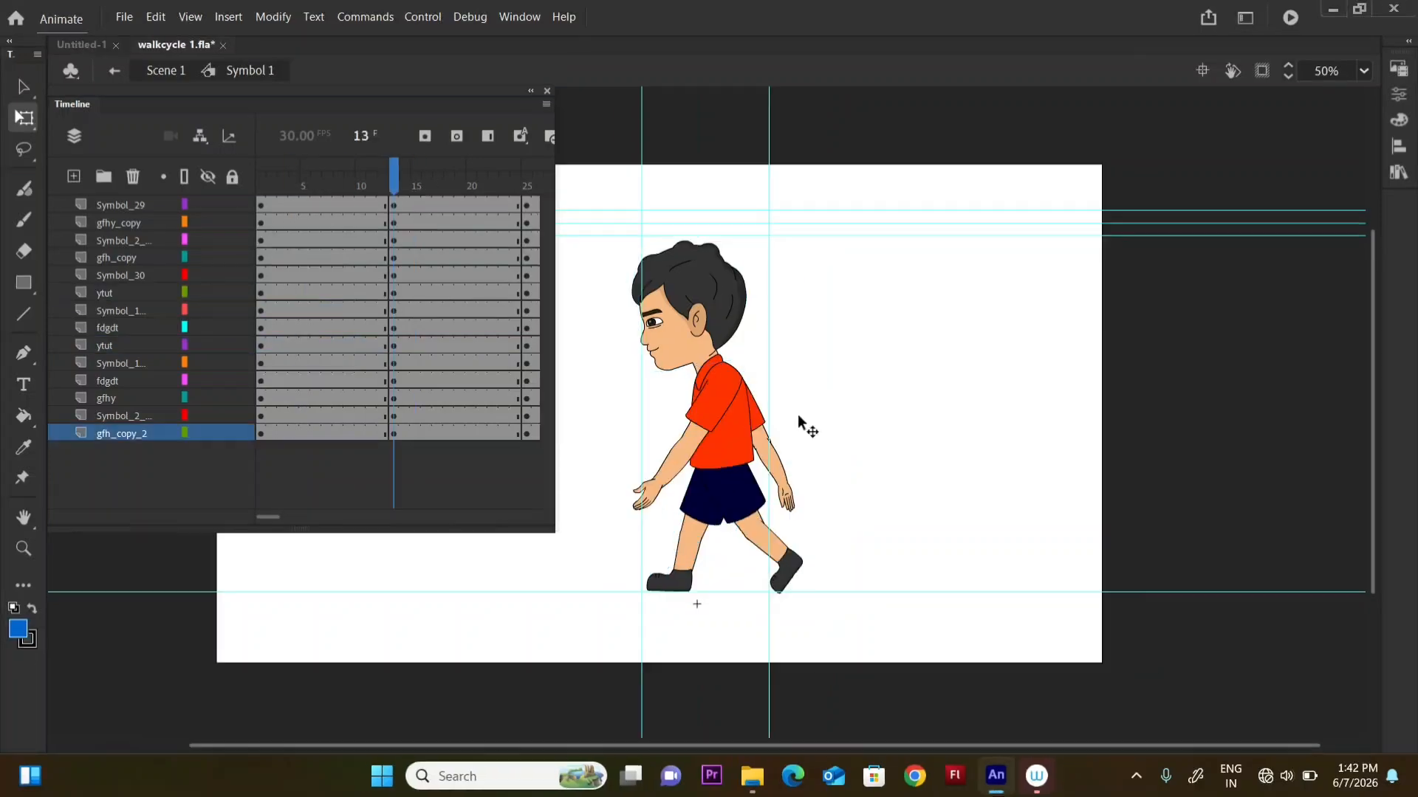
- Insert keyframes at frame 6 on all the character's layers
{"action": "left_click_drag", "start_coordinate": [430, 185], "coordinate": [311, 298]}
{"action": "left_click_drag", "start_coordinate": [324, 223], "coordinate": [311, 291]}
{"action": "left_click_drag", "start_coordinate": [317, 205], "coordinate": [328, 432]}
{"action": "key", "text": "F6"}
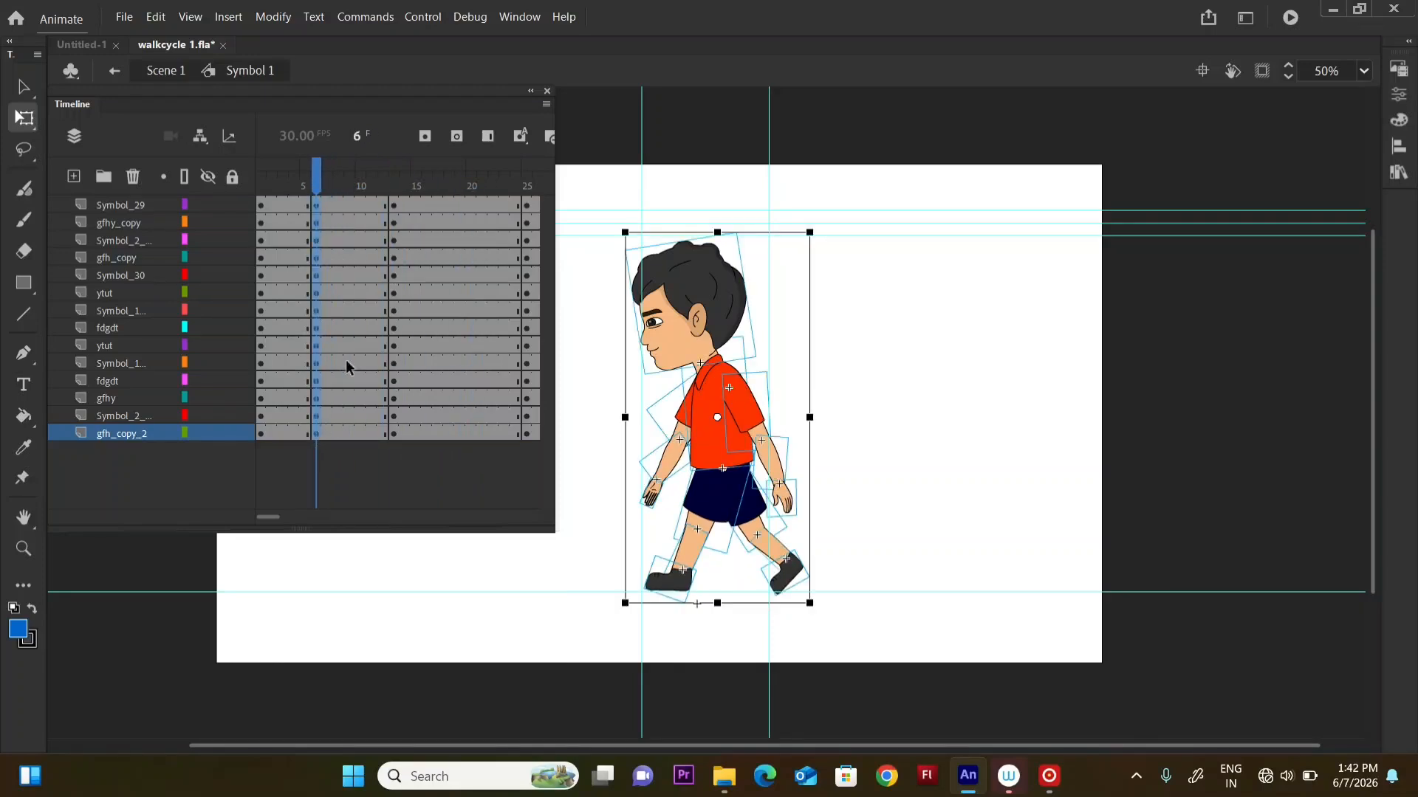
- At frame 6, select every body part except the front leg's three parts and nudge them upward by twelve increments
{"action": "mouse_move", "coordinate": [317, 189]}
{"action": "left_mouse_down"}
{"action": "mouse_move", "coordinate": [289, 194]}
{"action": "mouse_move", "coordinate": [319, 198]}
{"action": "left_mouse_up"}
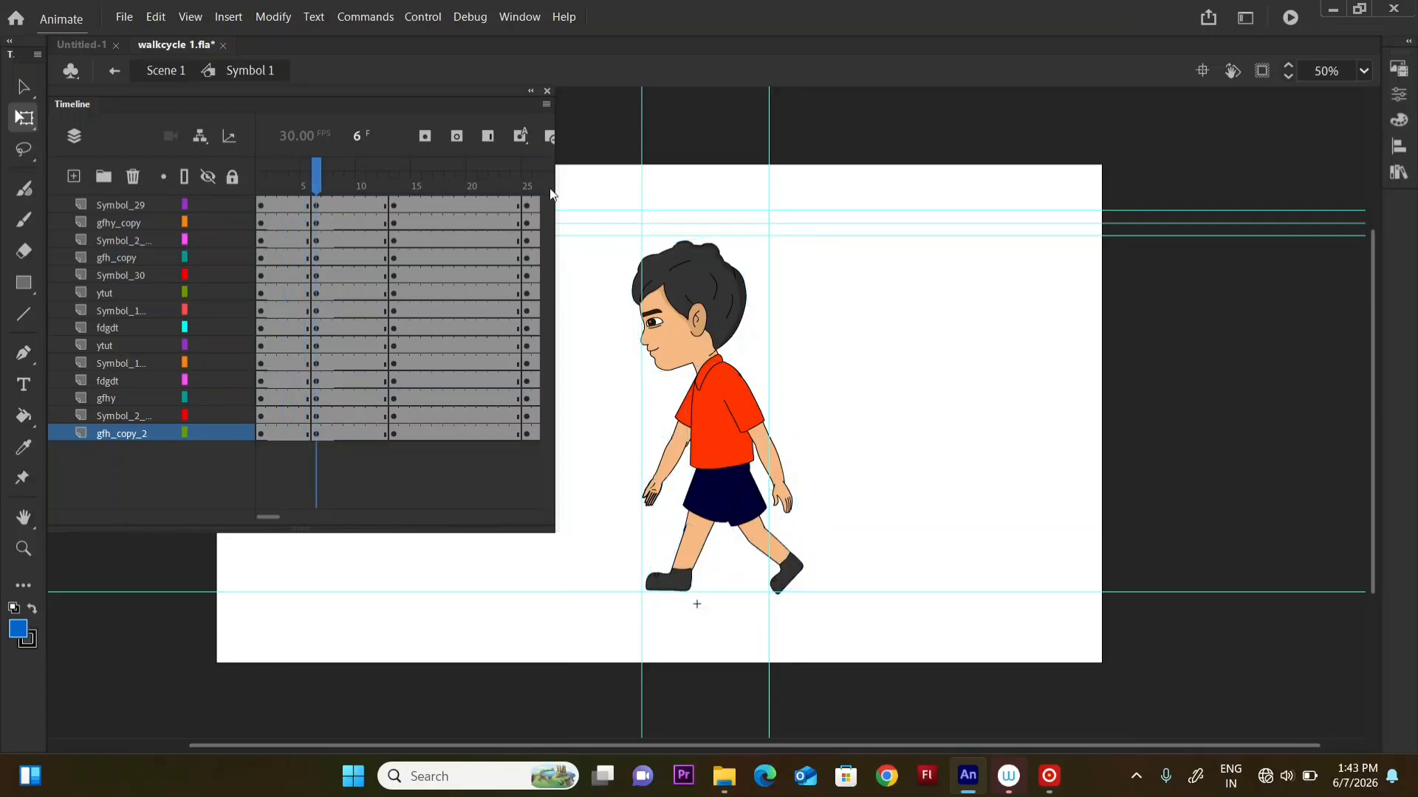
{"action": "left_click_drag", "start_coordinate": [858, 292], "coordinate": [558, 635]}
{"action": "left_click_drag", "start_coordinate": [678, 588], "coordinate": [679, 583]}
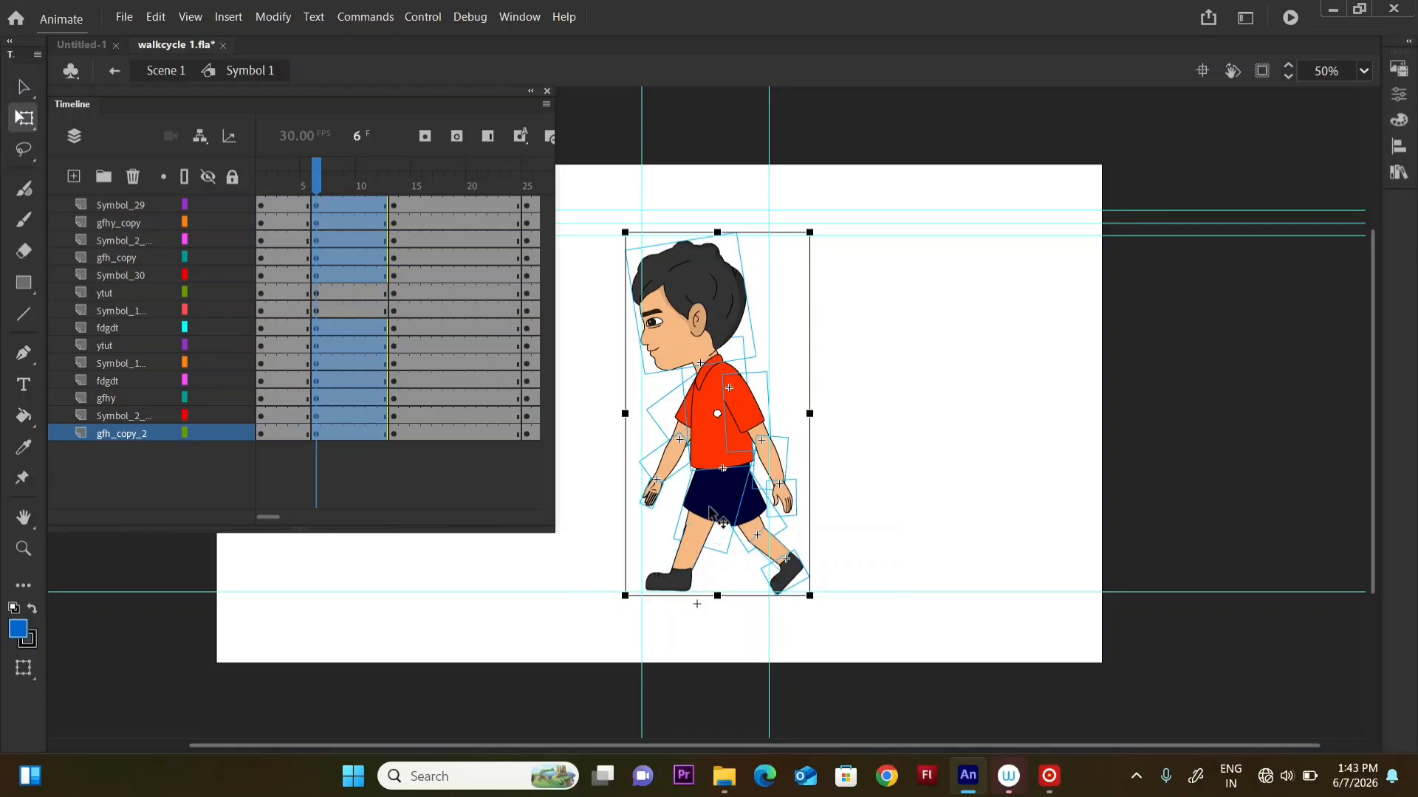
{"action": "left_click_drag", "start_coordinate": [708, 508], "coordinate": [708, 513]}
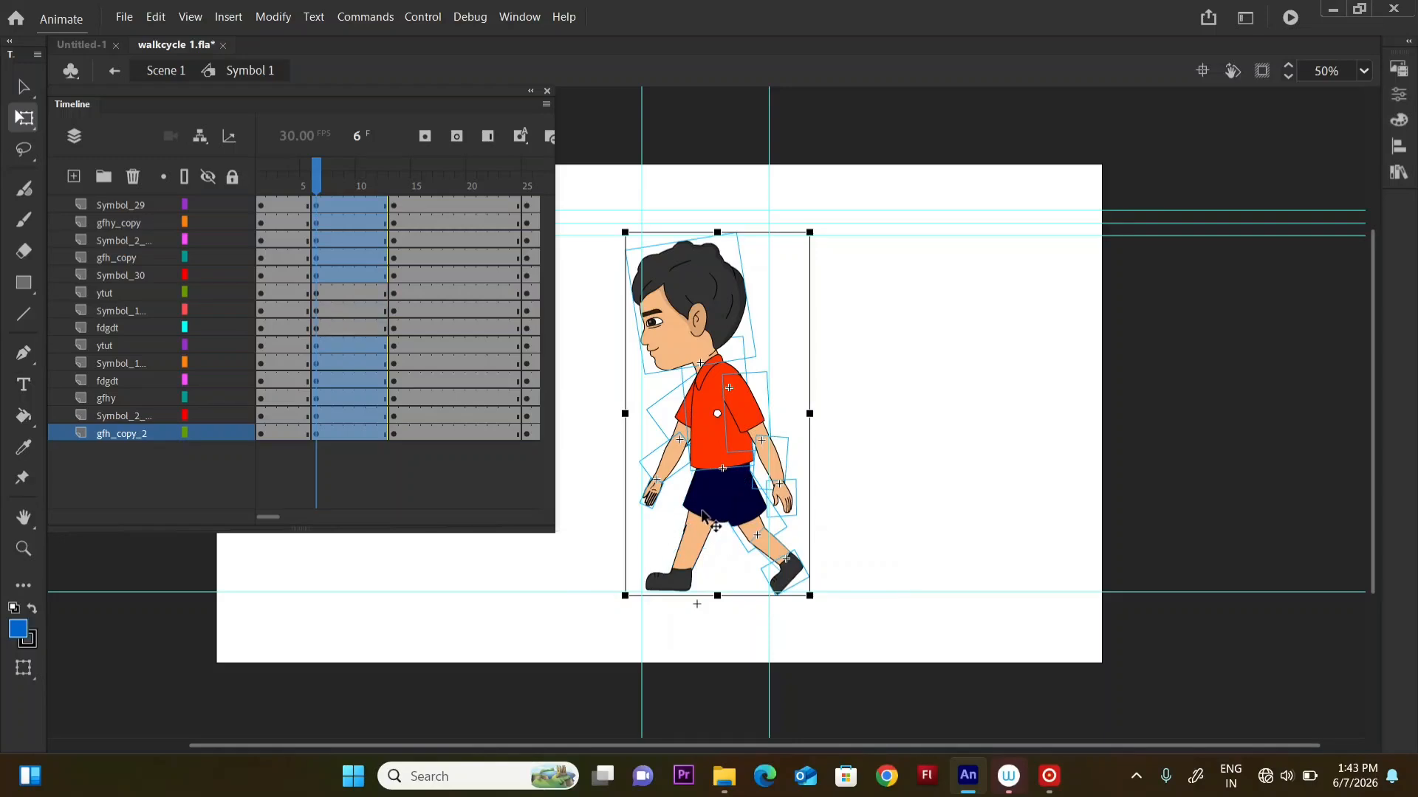
{"action": "key", "text": "Up"}
{"action": "key", "text": "Up"}
{"action": "key", "text": "Up"}
{"action": "key", "text": "Up"}
{"action": "key", "text": "Up"}
{"action": "key", "text": "Up"}
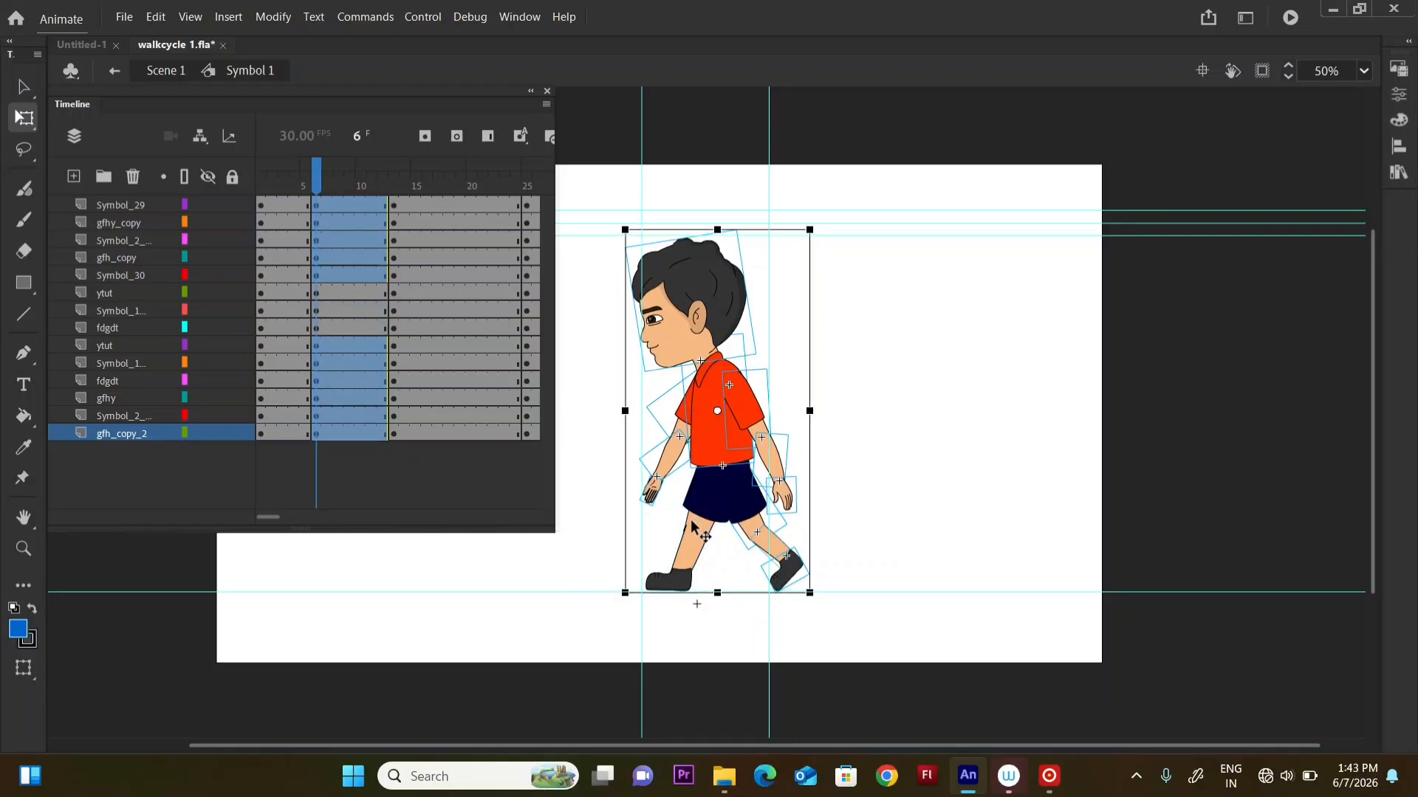
{"action": "key", "text": "Up"}
{"action": "key", "text": "Up"}
{"action": "key", "text": "Up"}
{"action": "key", "text": "Up"}
{"action": "key", "text": "Up"}
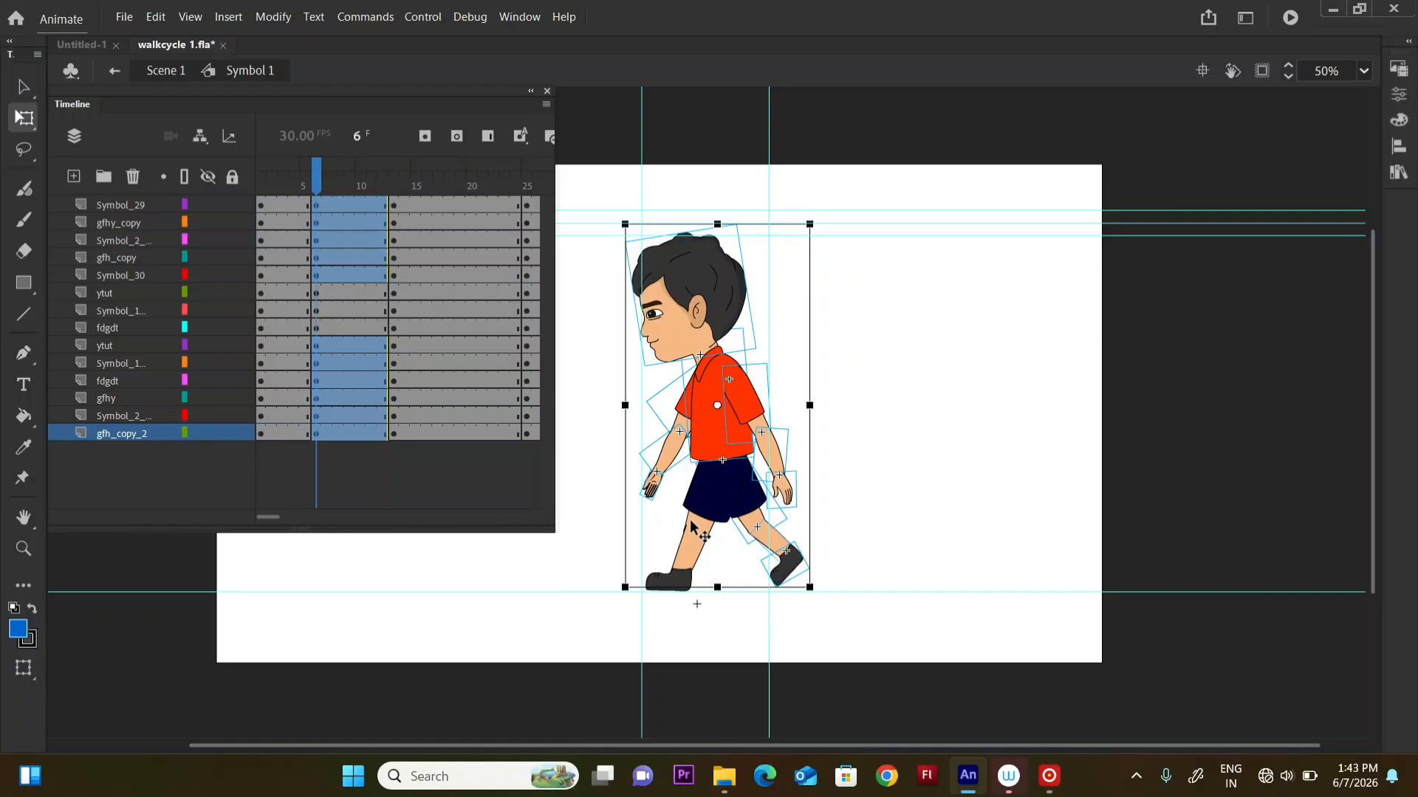
{"action": "key", "text": "Up"}
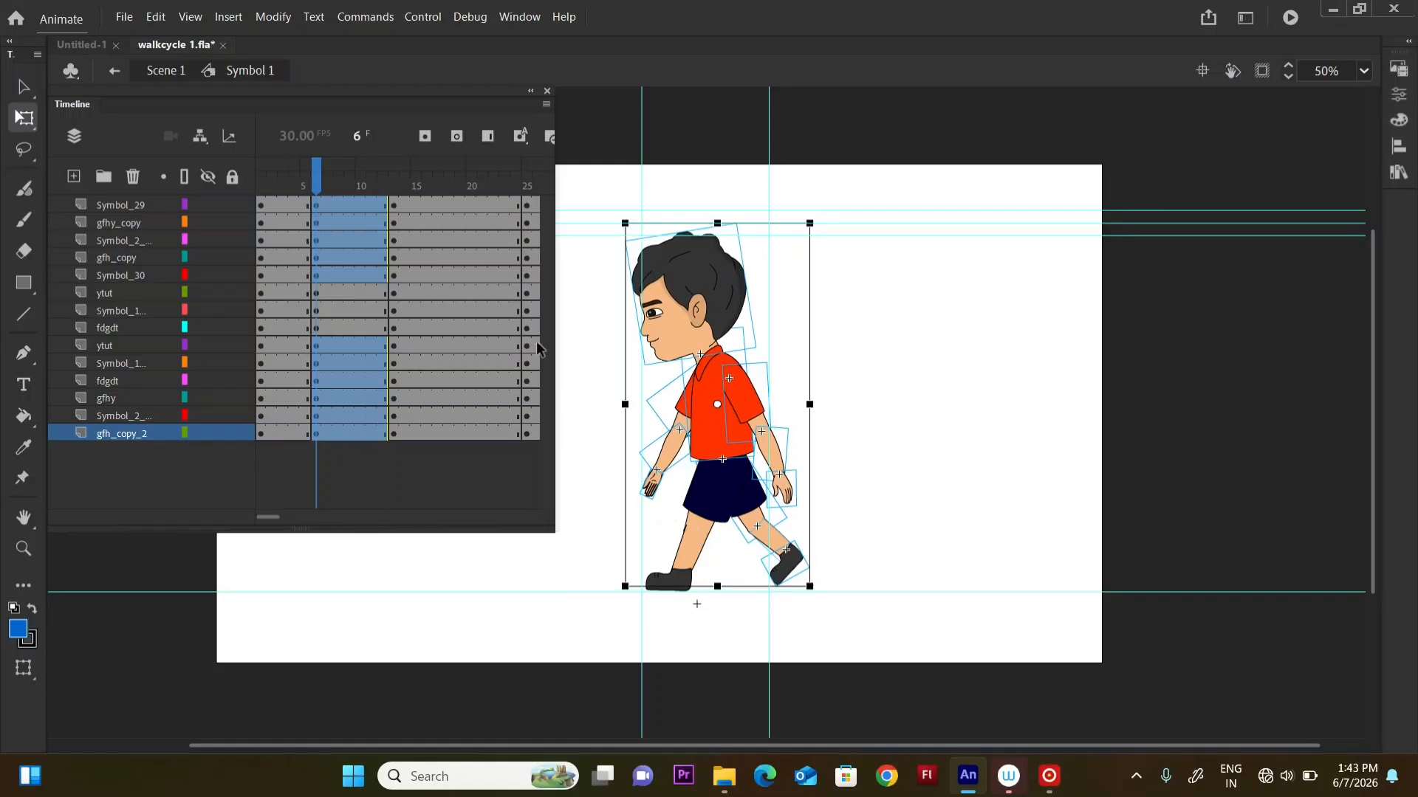
- Compare with the starting pose at frame 3, then select the whole character at frame 6 and raise it slightly
{"action": "left_click", "coordinate": [284, 188]}
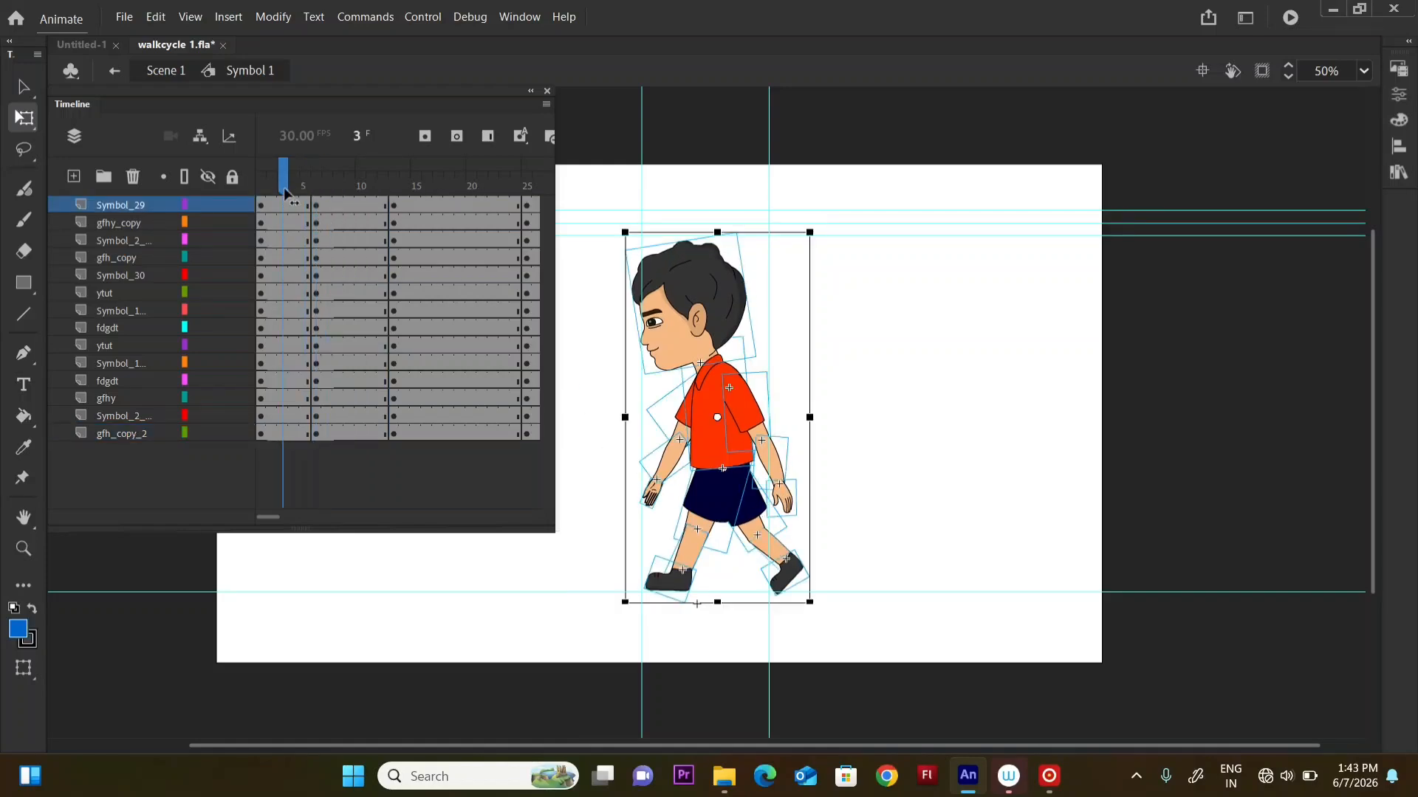
{"action": "left_click_drag", "start_coordinate": [283, 188], "coordinate": [316, 218]}
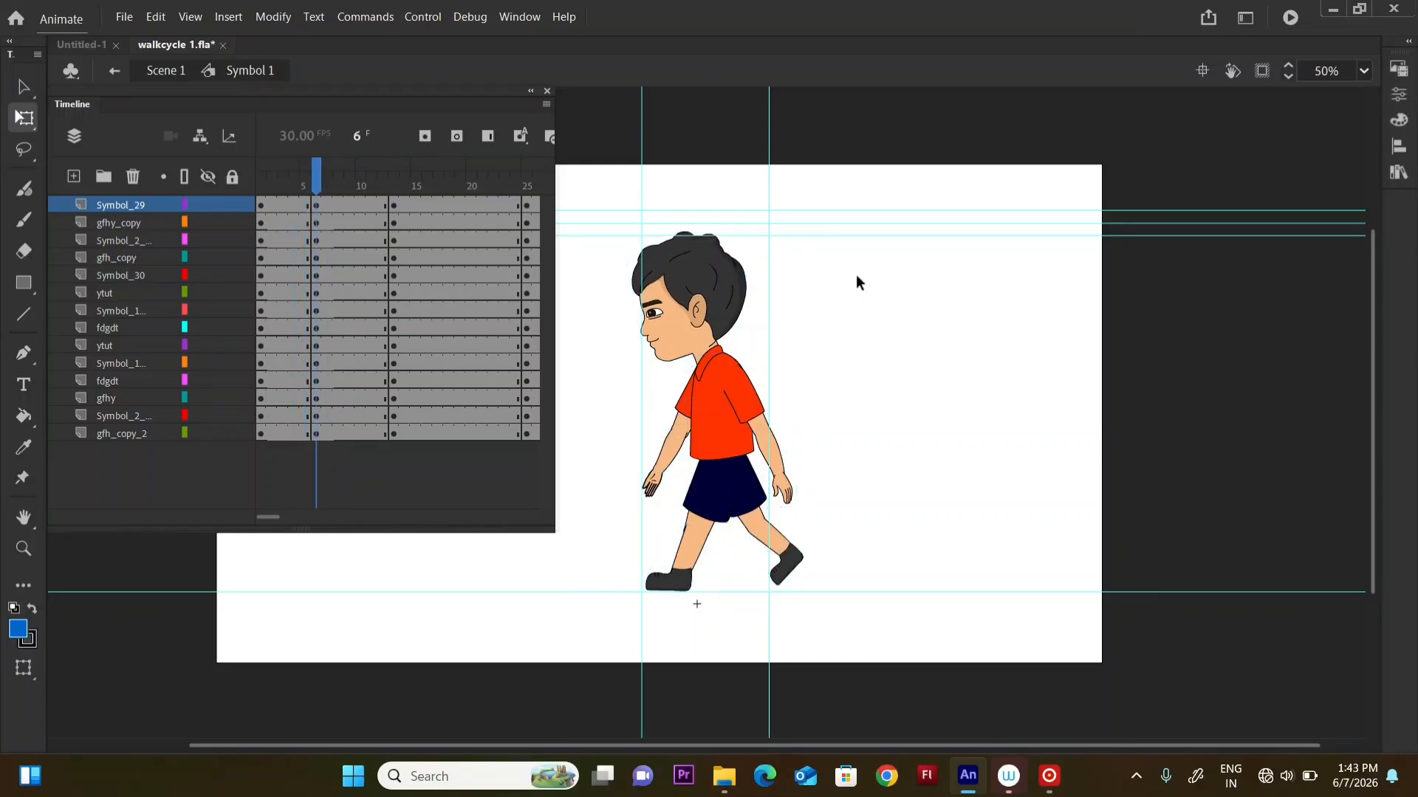
{"action": "left_click_drag", "start_coordinate": [858, 283], "coordinate": [578, 585]}
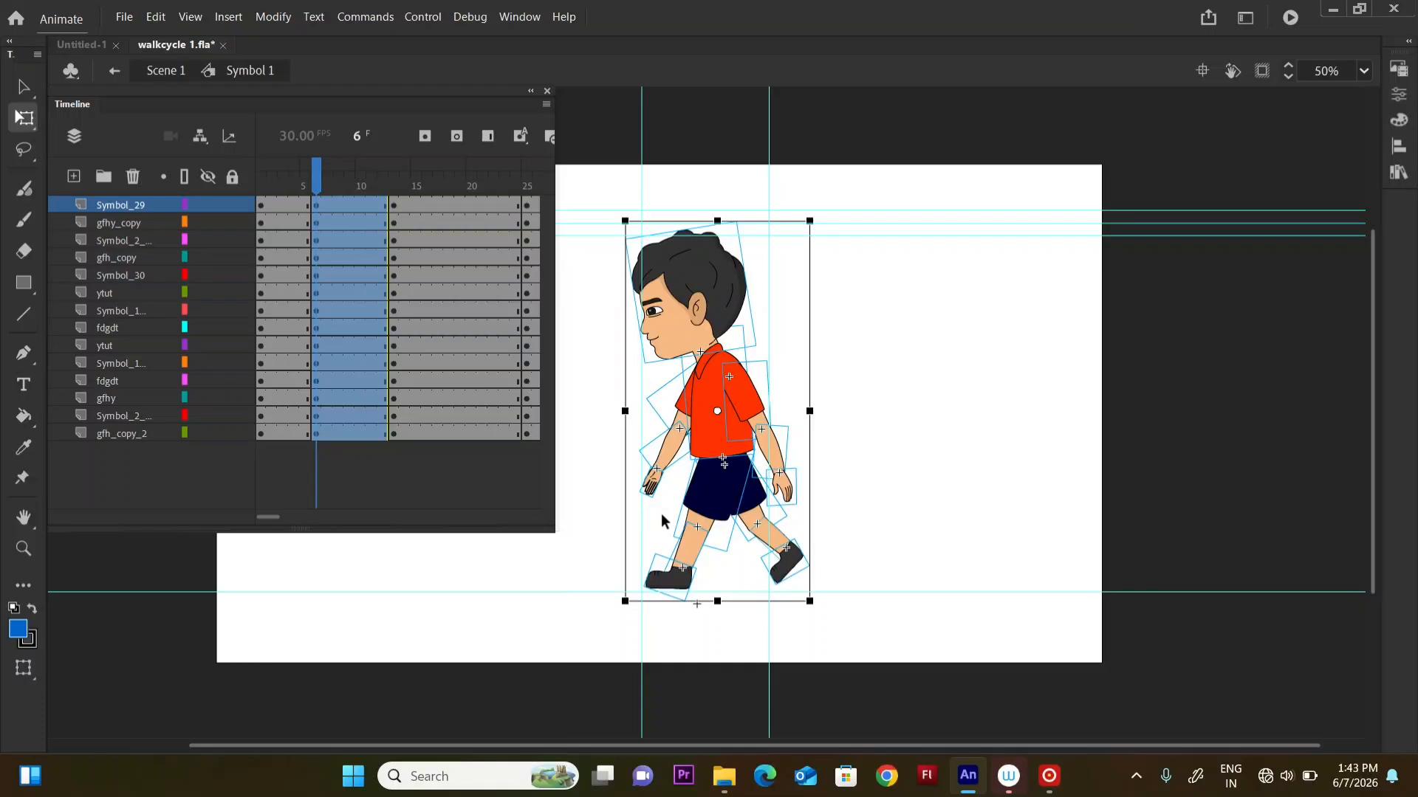
{"action": "left_click", "coordinate": [621, 506]}
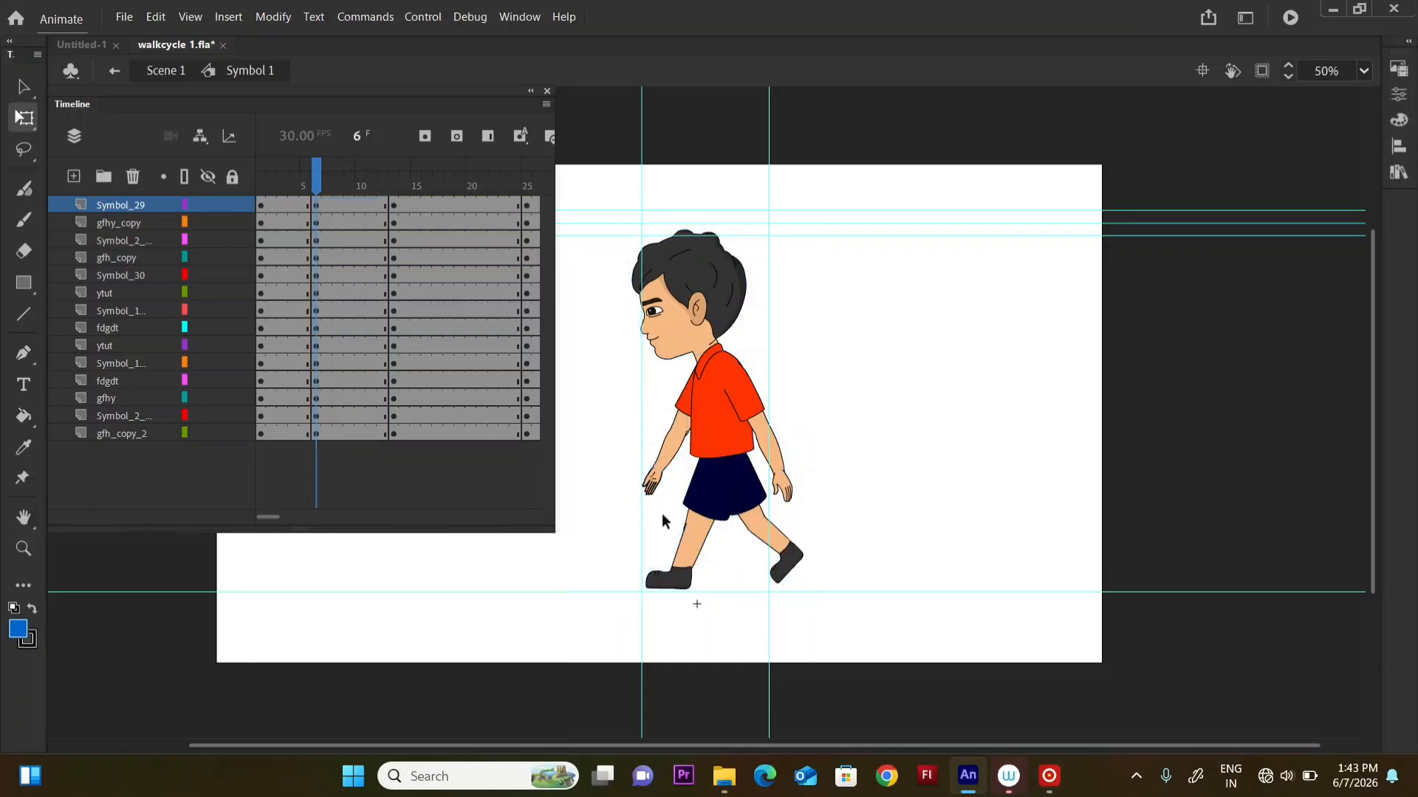
- At frame 6, set the front leg's pivot at the hip and rotate the whole leg back under the body
{"action": "left_click_drag", "start_coordinate": [696, 595], "coordinate": [731, 564]}
{"action": "left_click_drag", "start_coordinate": [699, 518], "coordinate": [722, 452]}
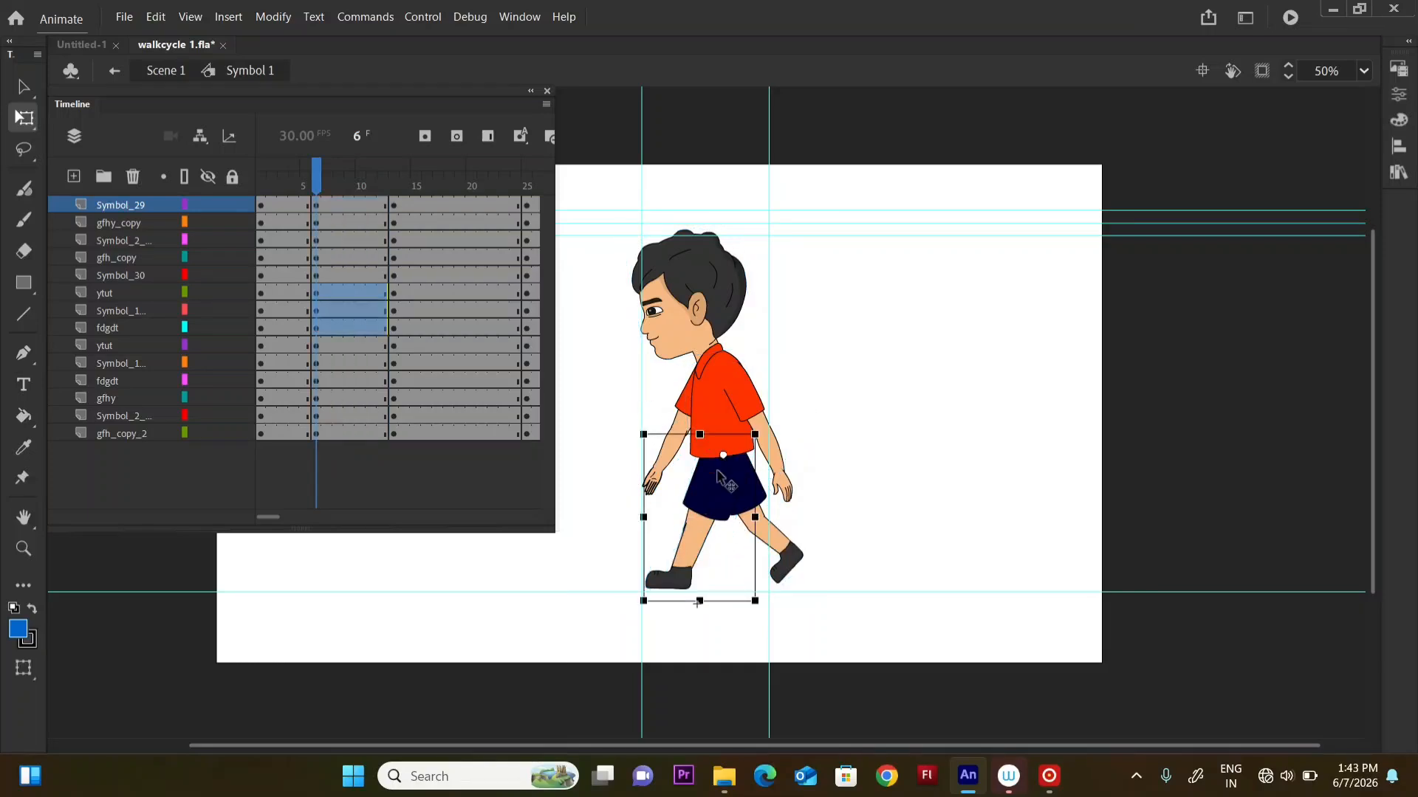
{"action": "left_click", "coordinate": [641, 617]}
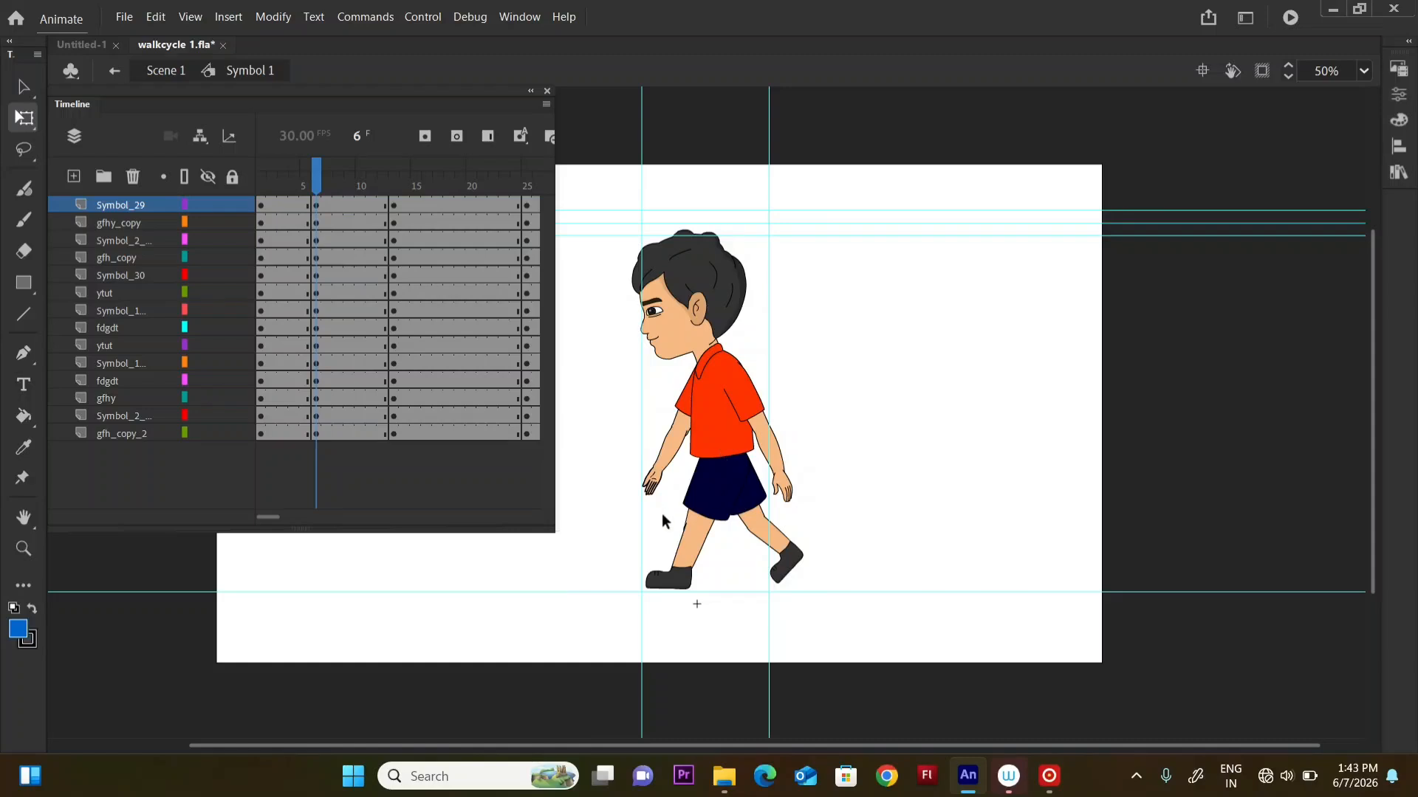
{"action": "left_click_drag", "start_coordinate": [696, 595], "coordinate": [697, 597]}
{"action": "left_click_drag", "start_coordinate": [698, 519], "coordinate": [723, 452]}
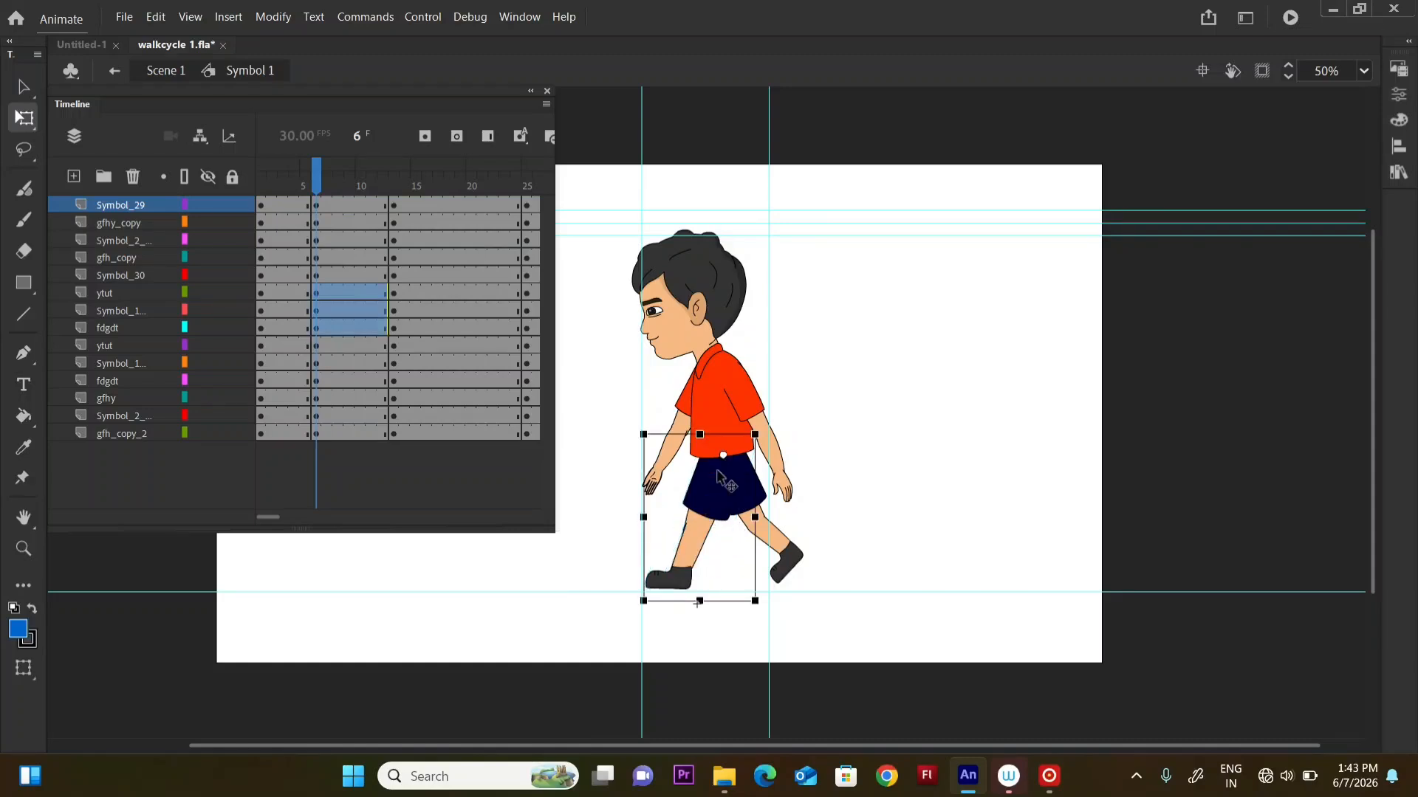
{"action": "left_click_drag", "start_coordinate": [641, 615], "coordinate": [844, 544]}
- Straighten the front leg's shin at frame 6 and rotate its foot flat along the ground guide
{"action": "left_click", "coordinate": [725, 595]}
{"action": "left_click", "coordinate": [861, 546]}
{"action": "left_click", "coordinate": [726, 572]}
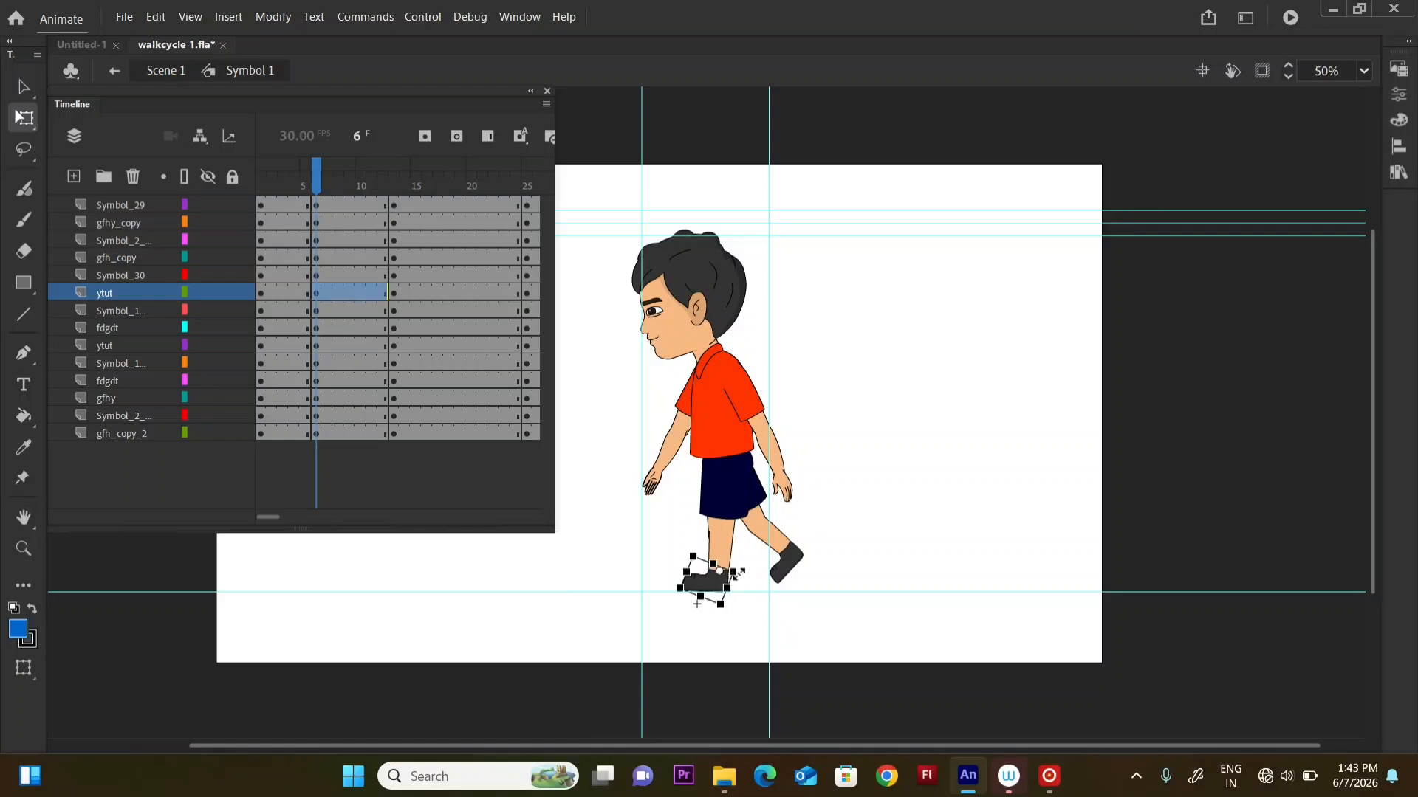
{"action": "left_click", "coordinate": [857, 516]}
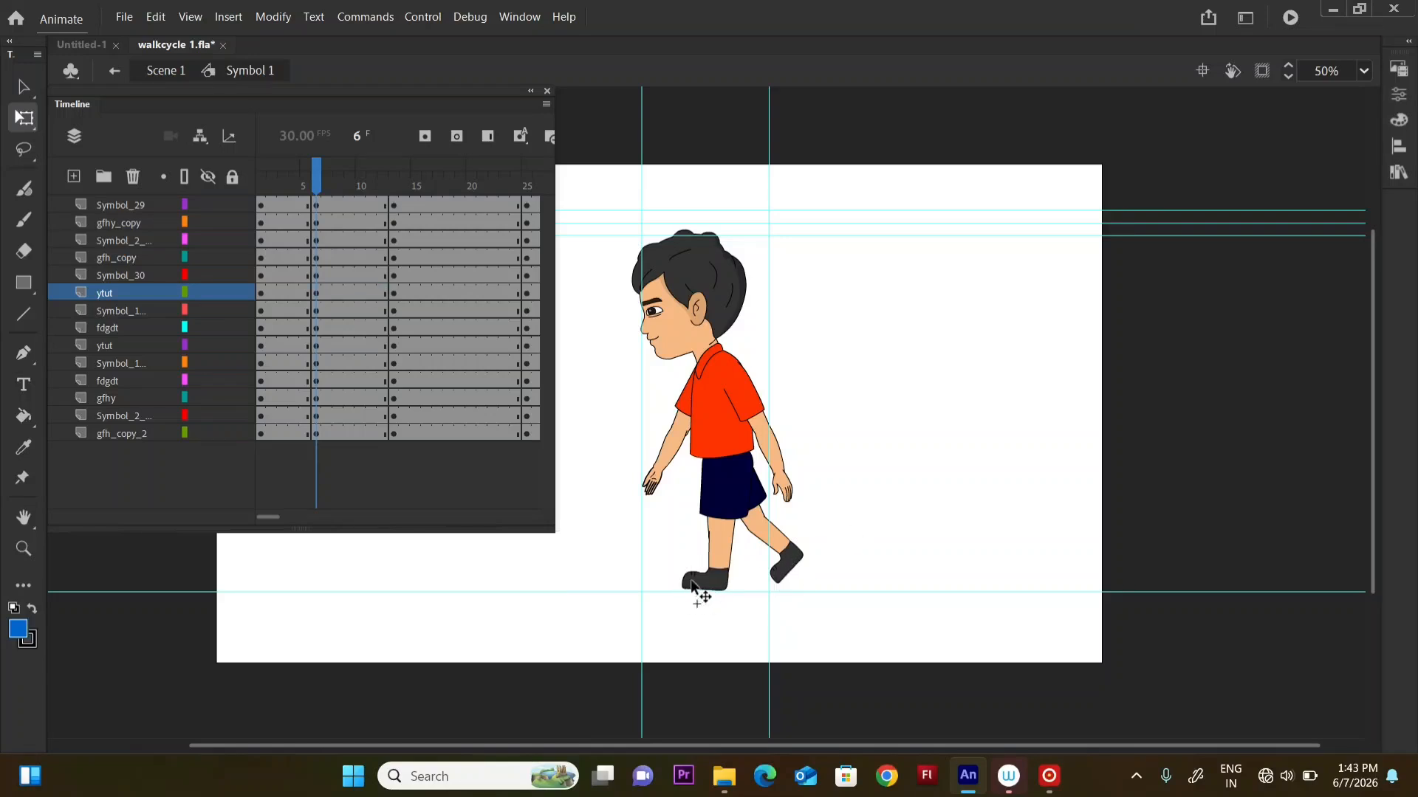
{"action": "left_click", "coordinate": [691, 585]}
{"action": "left_click_drag", "start_coordinate": [680, 611], "coordinate": [676, 601]}
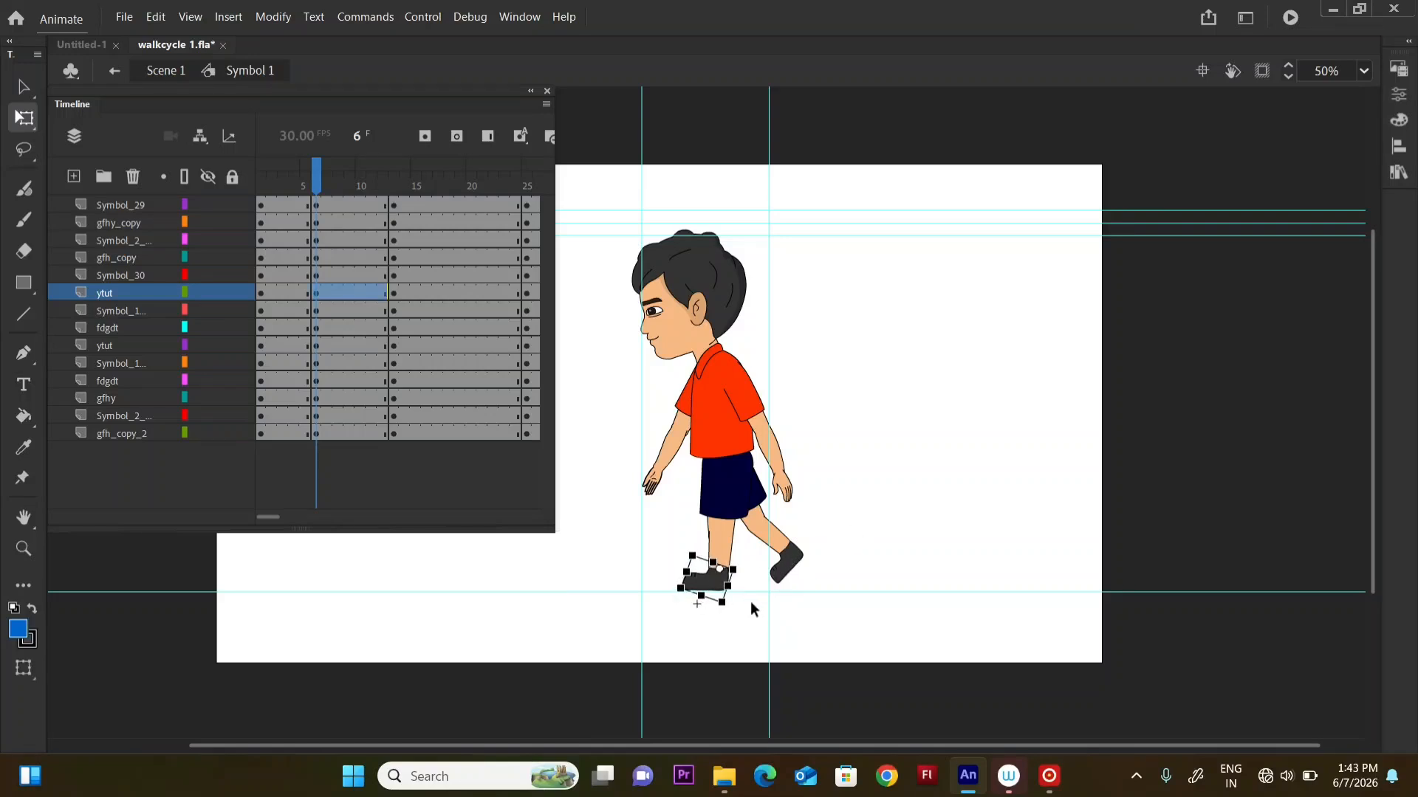
- Swing the rear leg forward behind the standing leg at frame 6, with its knee bent and heel raised
{"action": "left_click", "coordinate": [787, 565]}
{"action": "left_click_drag", "start_coordinate": [805, 591], "coordinate": [742, 561]}
{"action": "left_click", "coordinate": [720, 561]}
{"action": "left_click", "coordinate": [733, 573]}
{"action": "left_click", "coordinate": [707, 583]}
{"action": "left_click", "coordinate": [752, 539]}
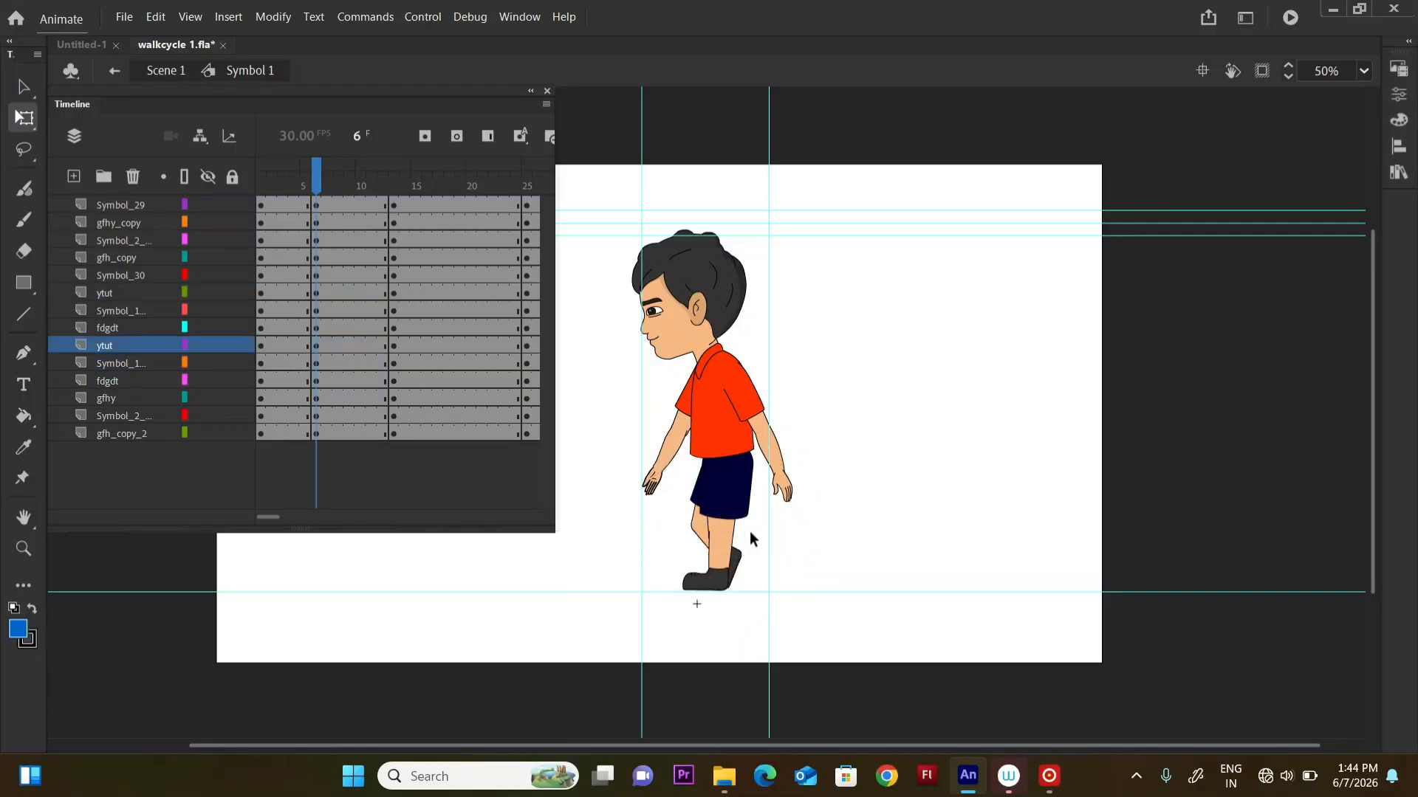
- Fine-tune the rotation of the standing leg's thigh and shin at frame 6
{"action": "left_click", "coordinate": [739, 572]}
{"action": "left_click", "coordinate": [731, 546]}
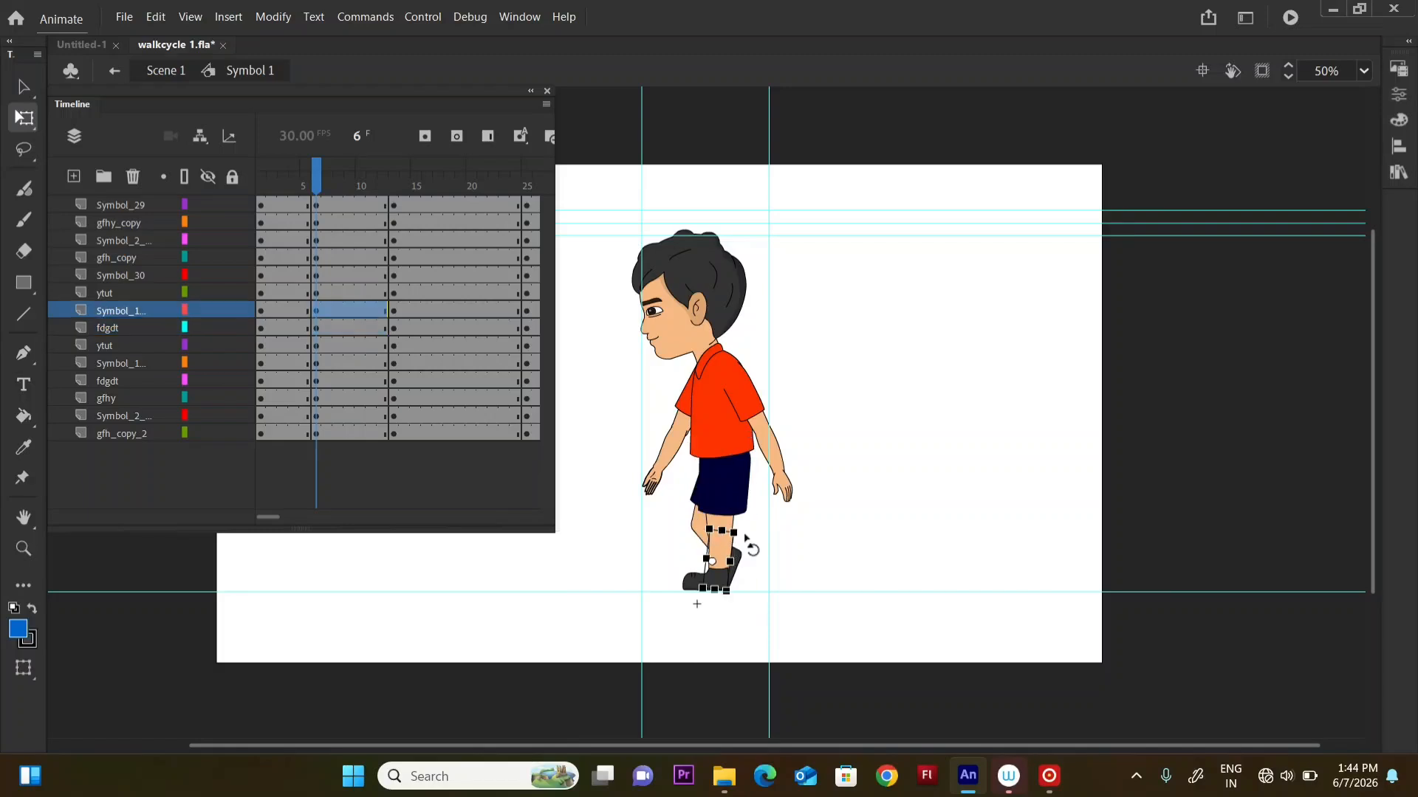
{"action": "left_click", "coordinate": [779, 522]}
- Rotate the front arm down from the shoulder at frame 6, then bend its forearm slightly forward about the elbow
{"action": "left_click", "coordinate": [686, 429]}
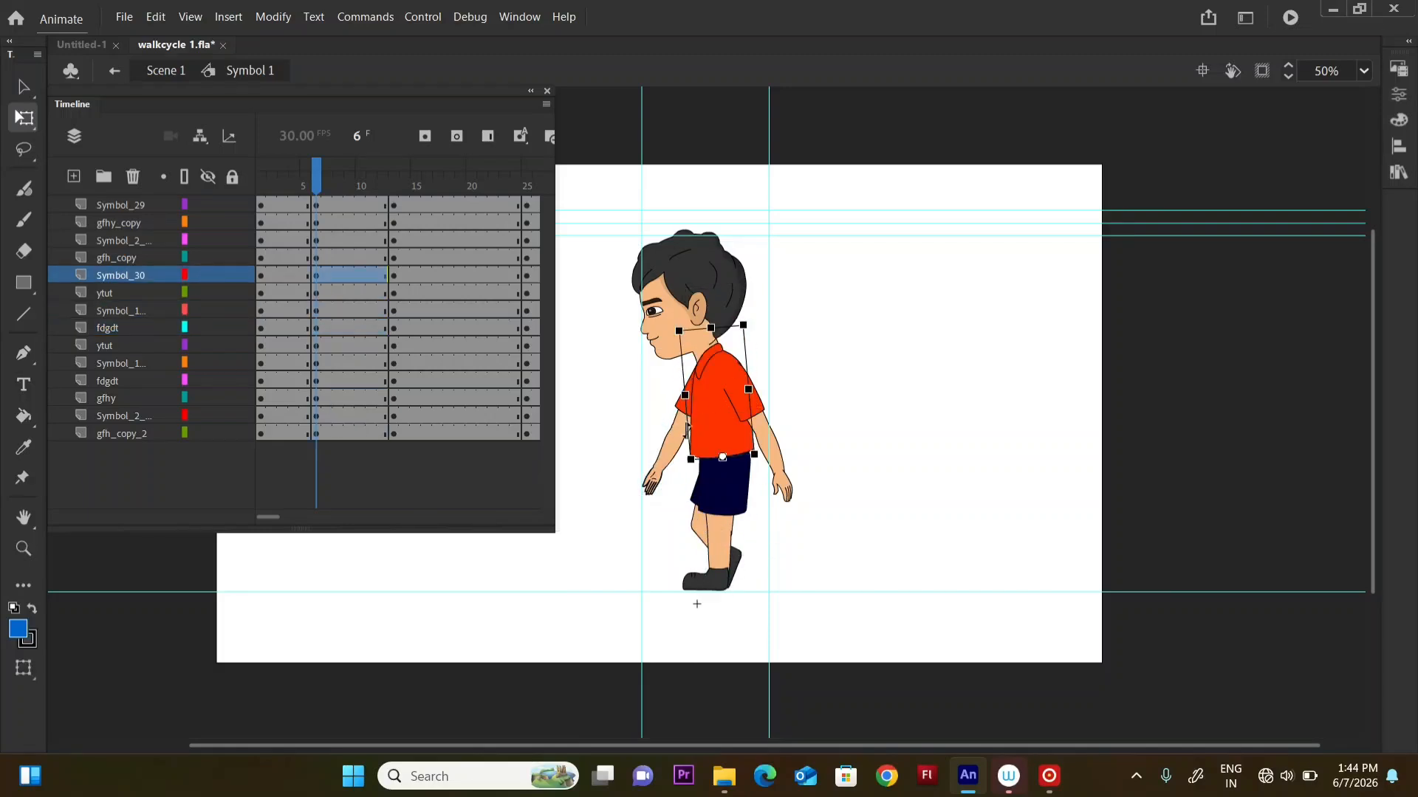
{"action": "left_click", "coordinate": [653, 472]}
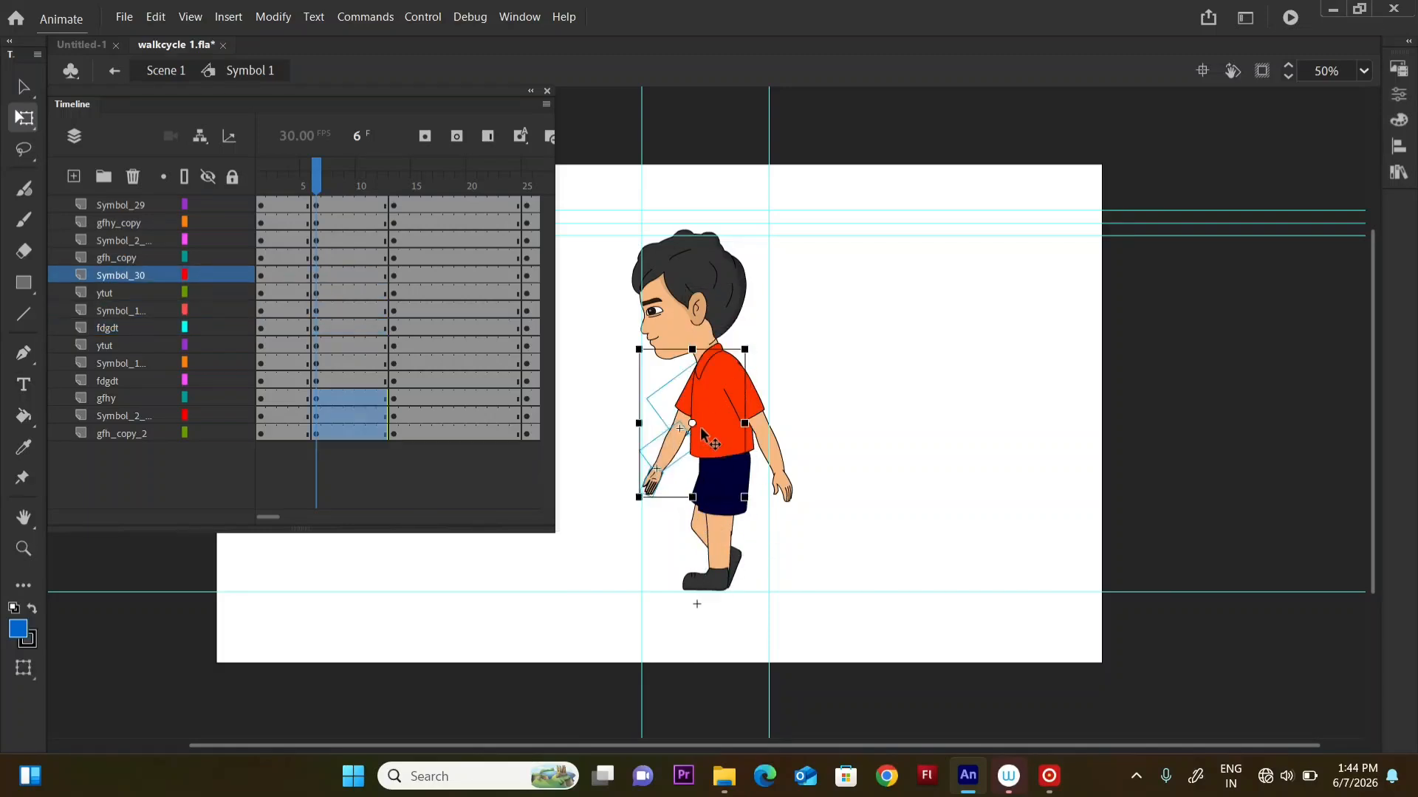
{"action": "left_click_drag", "start_coordinate": [640, 511], "coordinate": [656, 545]}
{"action": "left_click", "coordinate": [661, 536]}
{"action": "left_click", "coordinate": [686, 505]}
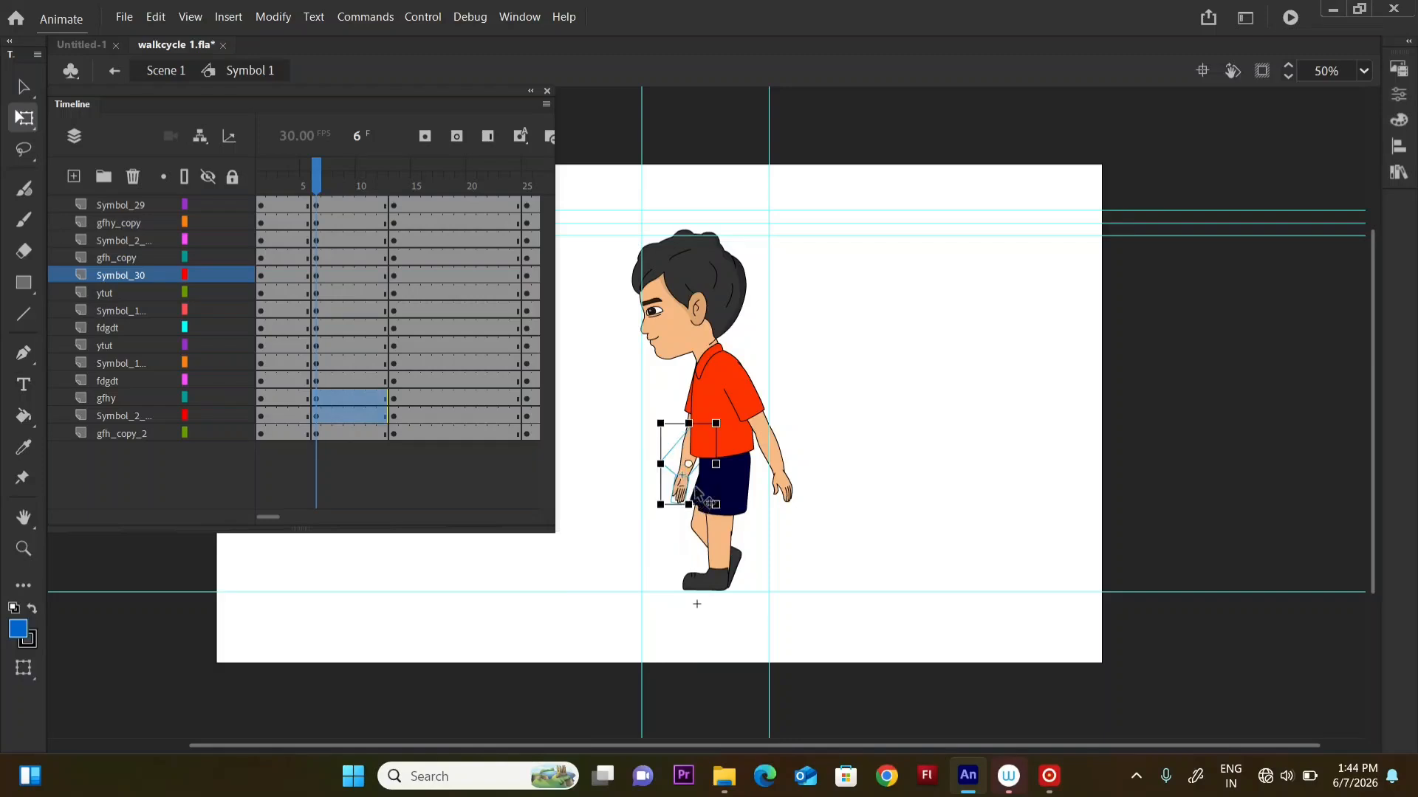
{"action": "left_click_drag", "start_coordinate": [689, 465], "coordinate": [688, 427]}
{"action": "left_click_drag", "start_coordinate": [666, 517], "coordinate": [648, 524]}
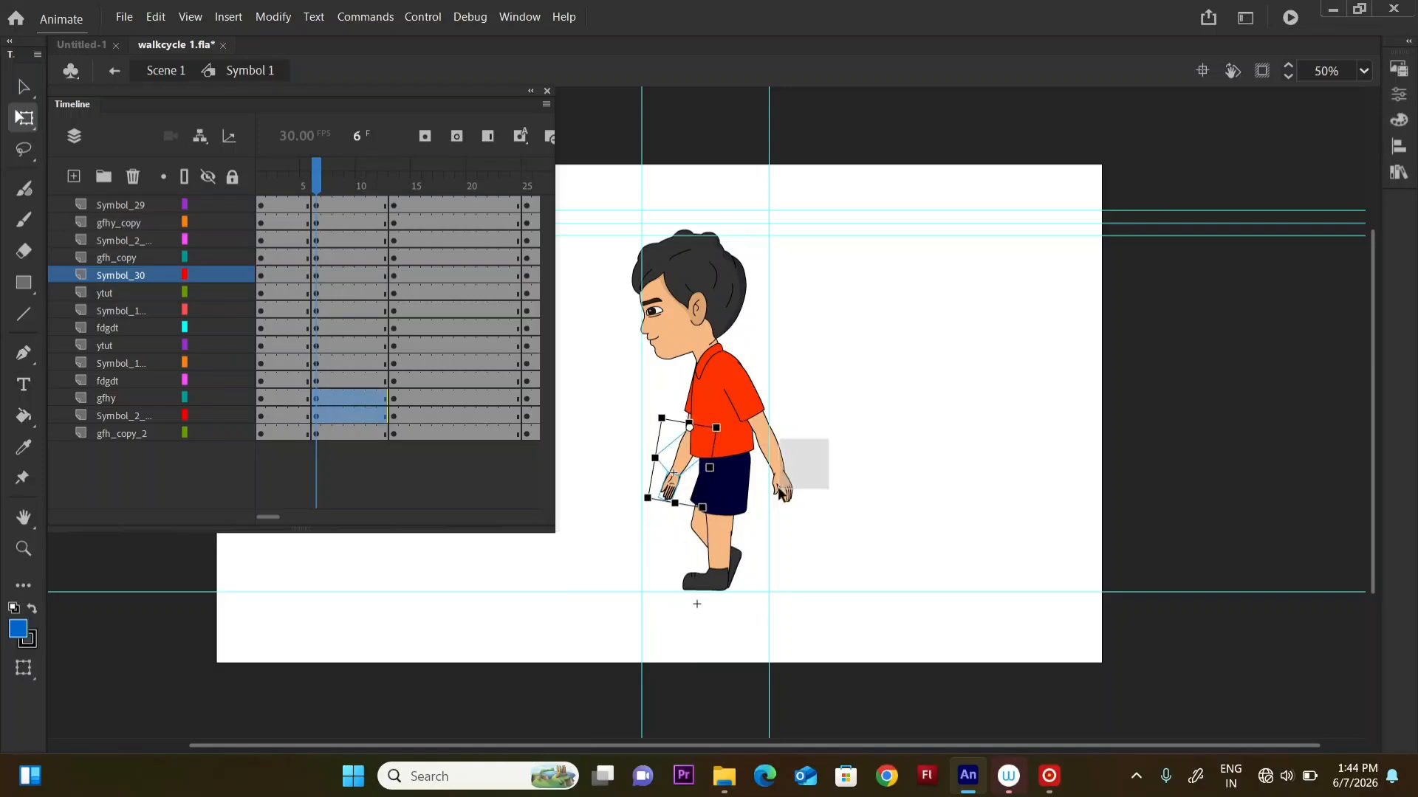
- Rotate the rear forearm forward about the elbow, then swing the whole arm about the shoulder to hang beside the body at frame 6
{"action": "left_click", "coordinate": [781, 493]}
{"action": "left_click_drag", "start_coordinate": [774, 467], "coordinate": [762, 431]}
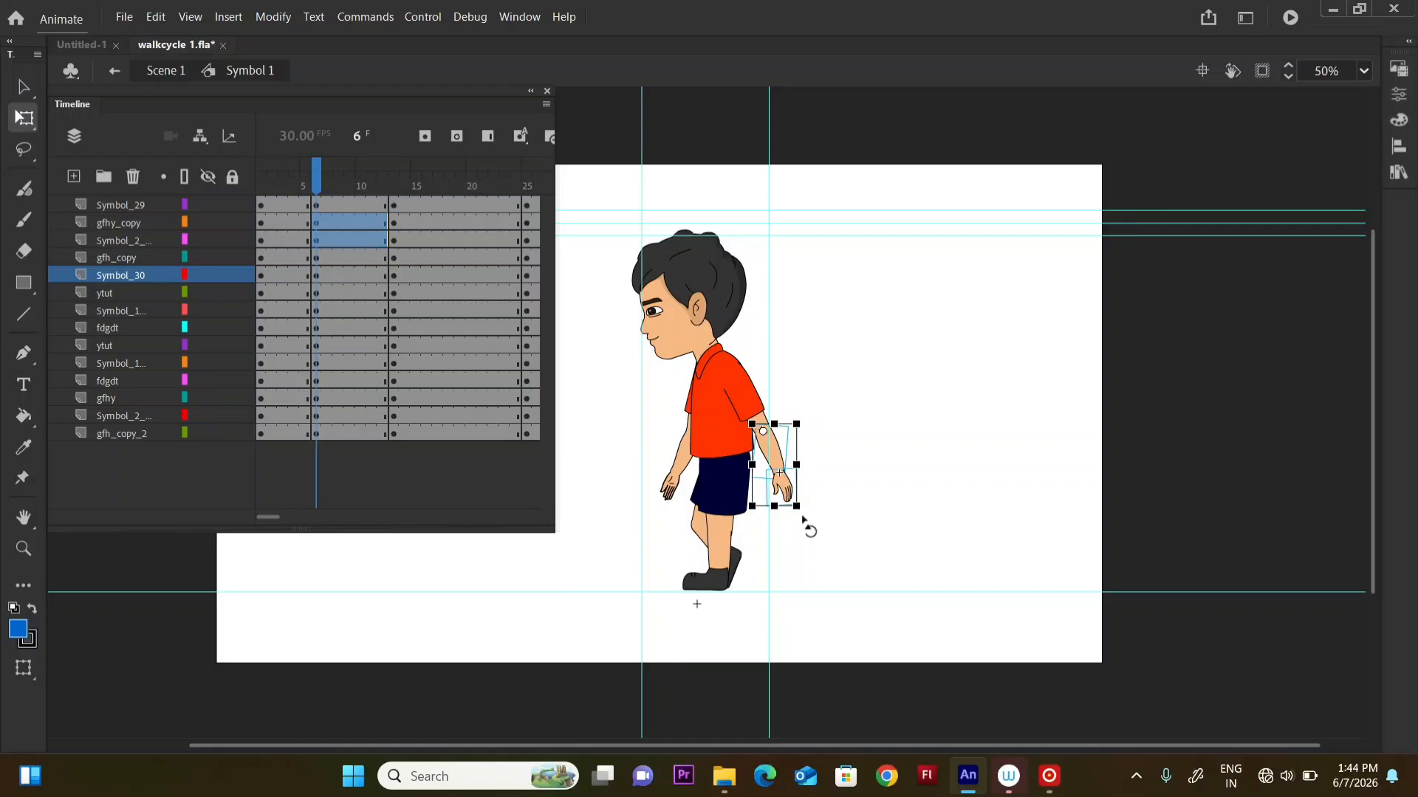
{"action": "left_click_drag", "start_coordinate": [807, 526], "coordinate": [760, 533]}
{"action": "left_click", "coordinate": [765, 420]}
{"action": "left_click_drag", "start_coordinate": [754, 432], "coordinate": [737, 365]}
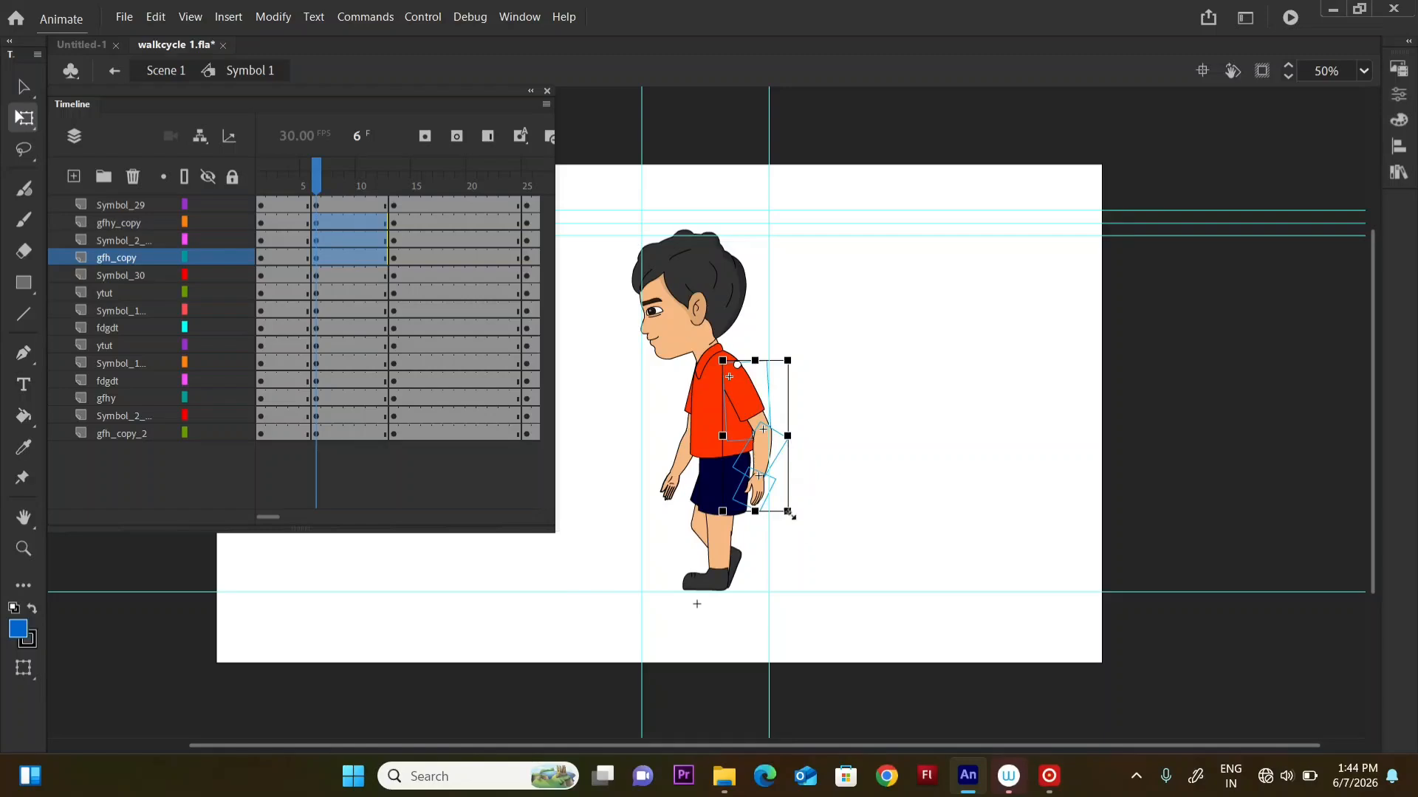
{"action": "left_click_drag", "start_coordinate": [794, 538], "coordinate": [768, 544]}
{"action": "left_click", "coordinate": [816, 516]}
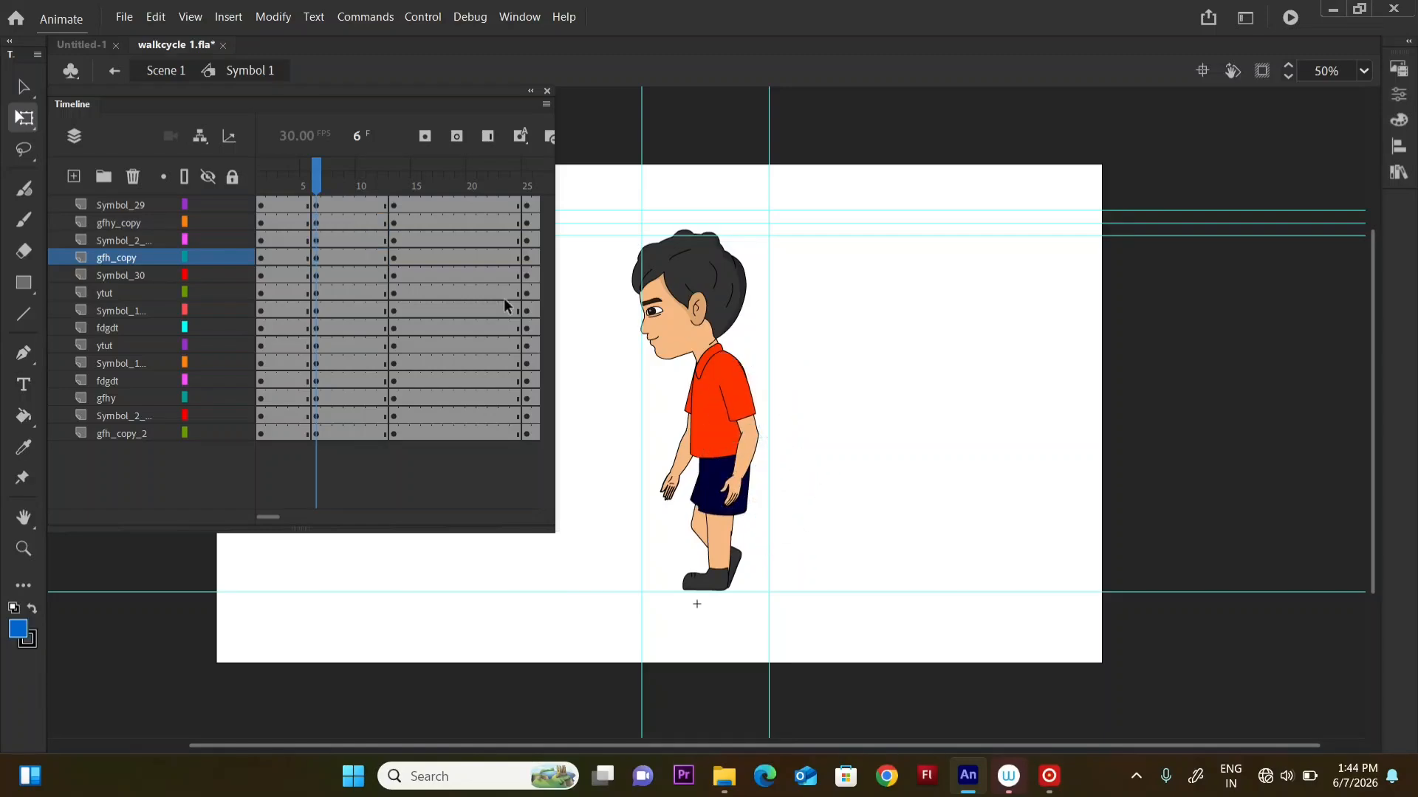
- Compare the new pose with the preceding frames and tilt the head slightly back at frame 6
{"action": "left_click_drag", "start_coordinate": [325, 174], "coordinate": [312, 224]}
{"action": "left_click", "coordinate": [734, 309]}
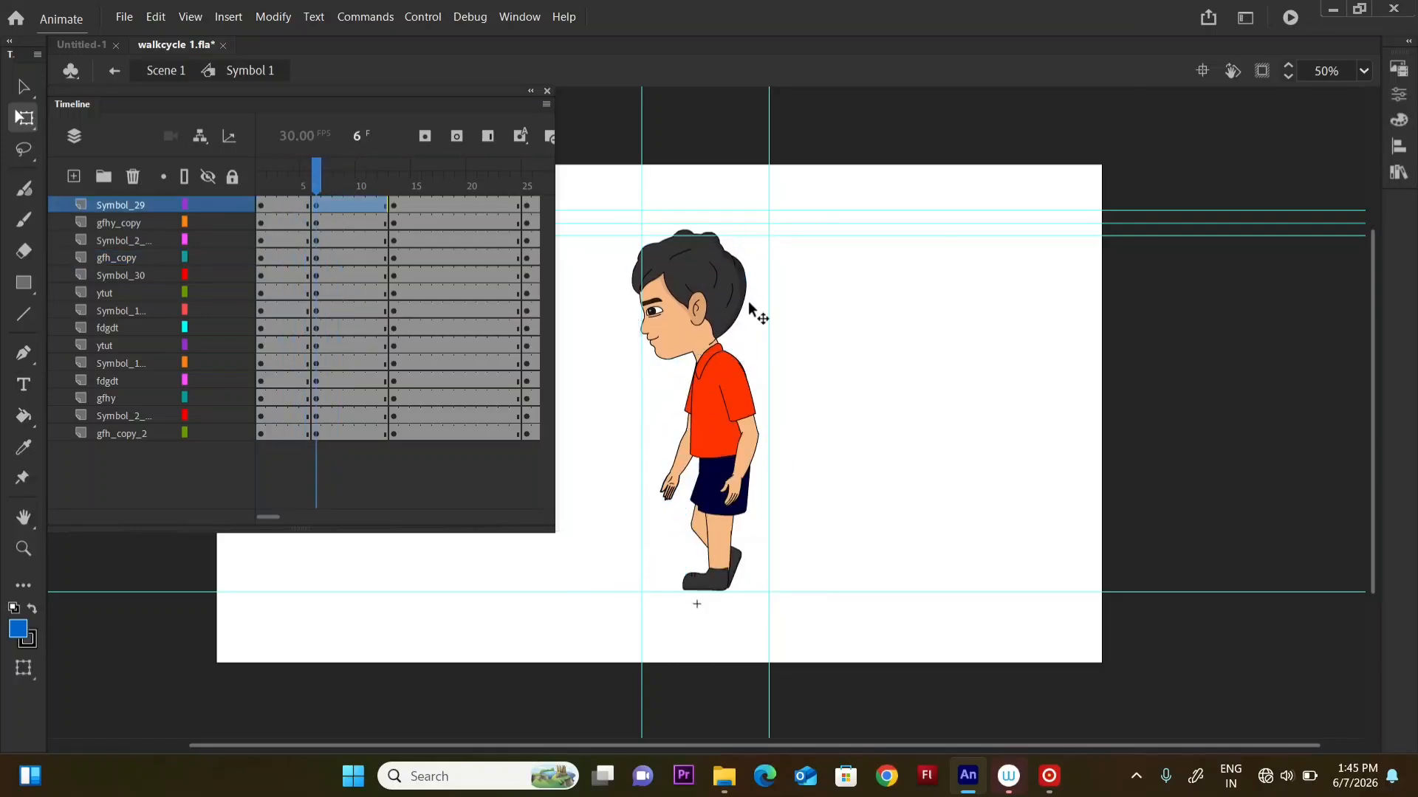
{"action": "left_click_drag", "start_coordinate": [750, 228], "coordinate": [758, 231]}
{"action": "left_click", "coordinate": [799, 273]}
- Scrub between the stride and passing poses, then fine-tune the standing foot's angle at frame 7
{"action": "left_click_drag", "start_coordinate": [294, 191], "coordinate": [326, 270]}
{"action": "left_click", "coordinate": [733, 573]}
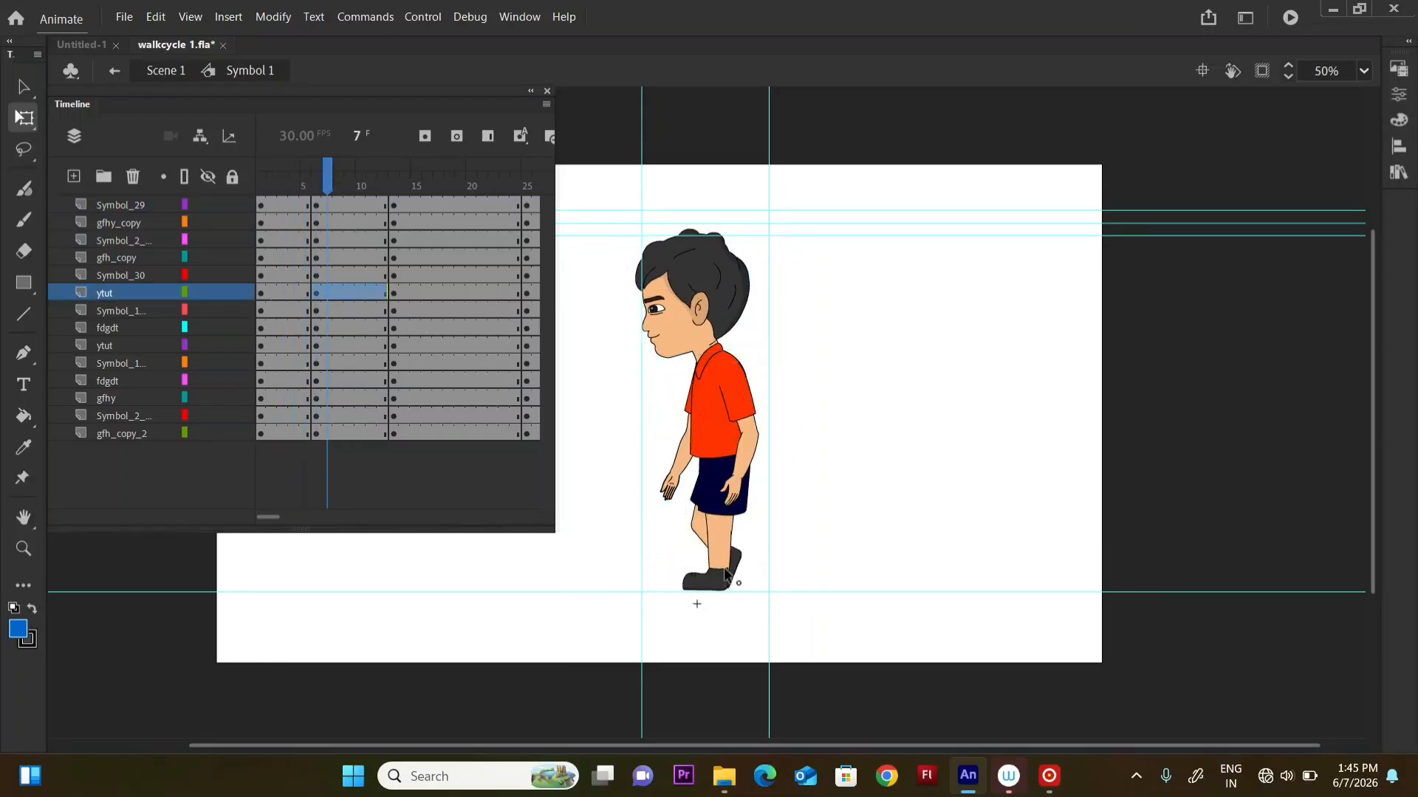
{"action": "left_click", "coordinate": [789, 570]}
{"action": "left_click", "coordinate": [782, 579]}
{"action": "left_click", "coordinate": [734, 576]}
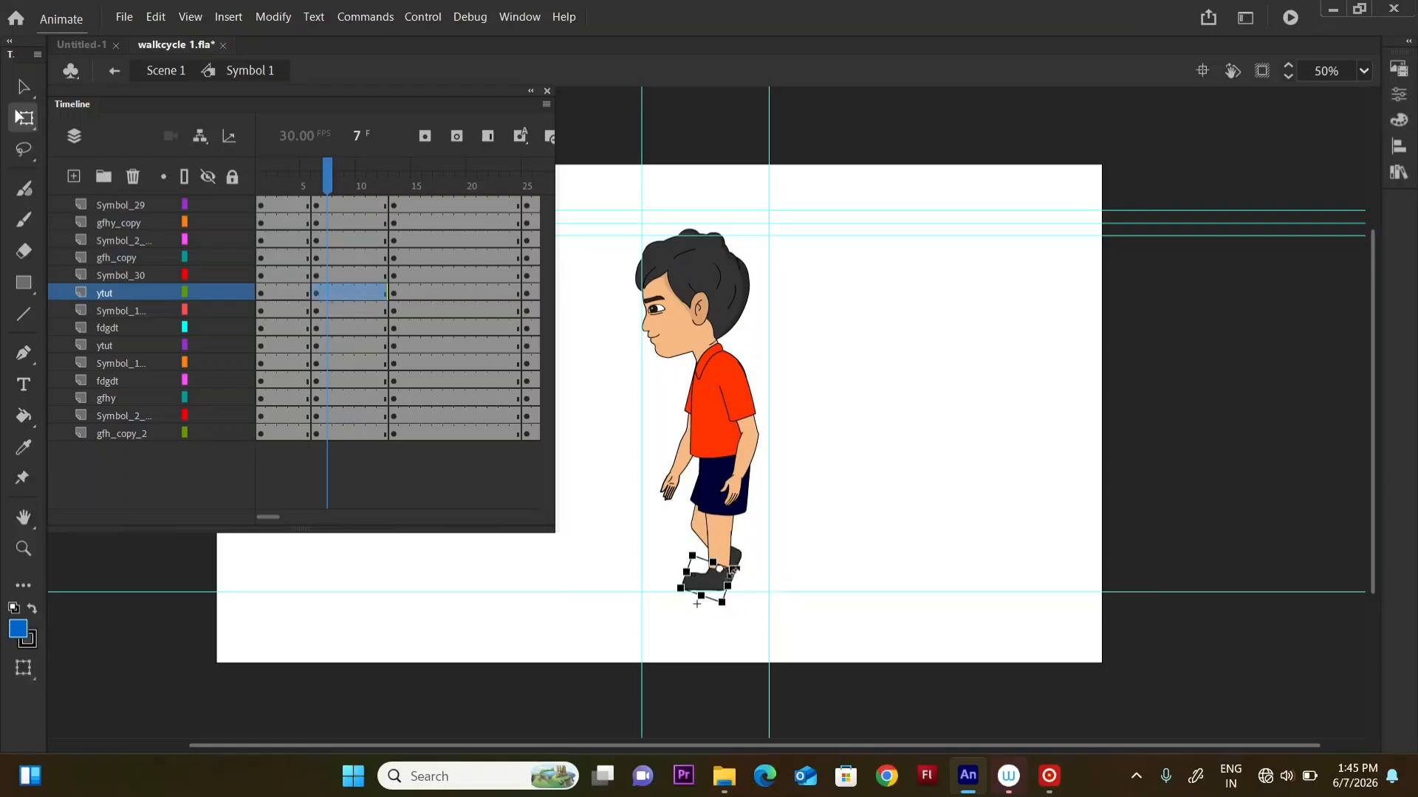
{"action": "left_click", "coordinate": [795, 576]}
- Compare frames 5 to 7, then rotate the front hand slightly forward at frame 8
{"action": "left_click", "coordinate": [318, 230]}
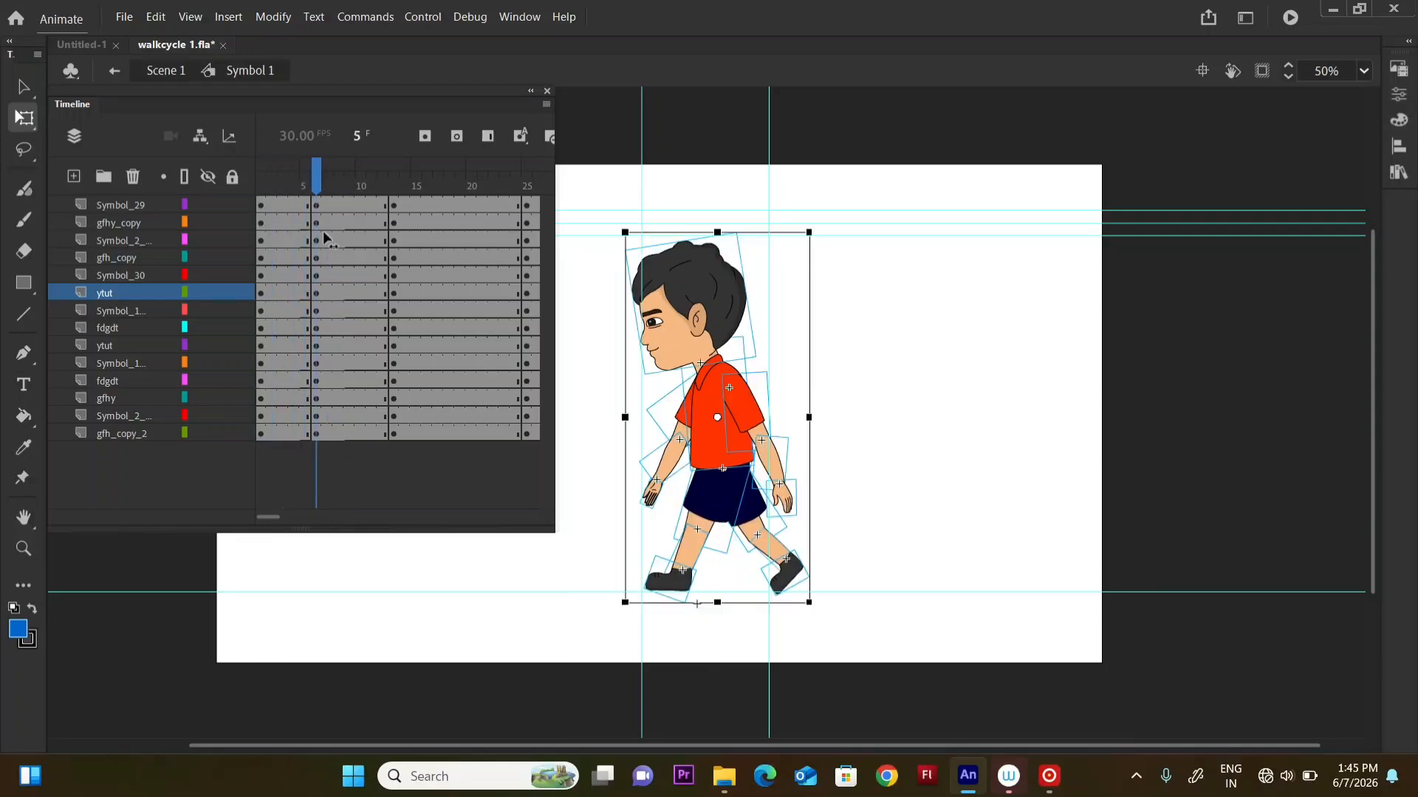
{"action": "left_click", "coordinate": [338, 239]}
{"action": "left_click", "coordinate": [294, 228]}
{"action": "left_click", "coordinate": [326, 245]}
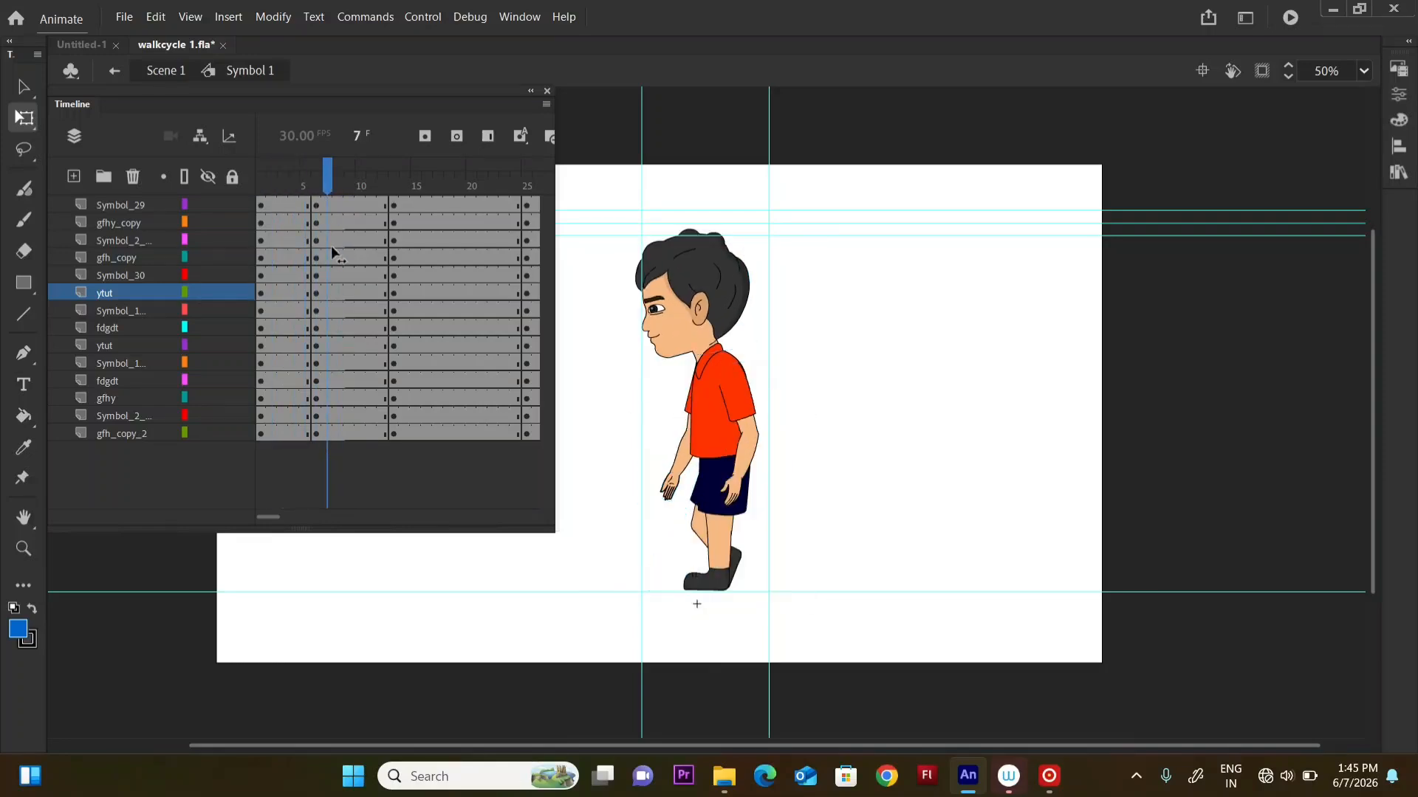
{"action": "left_click", "coordinate": [315, 246]}
{"action": "left_click", "coordinate": [339, 245]}
{"action": "left_click", "coordinate": [668, 496]}
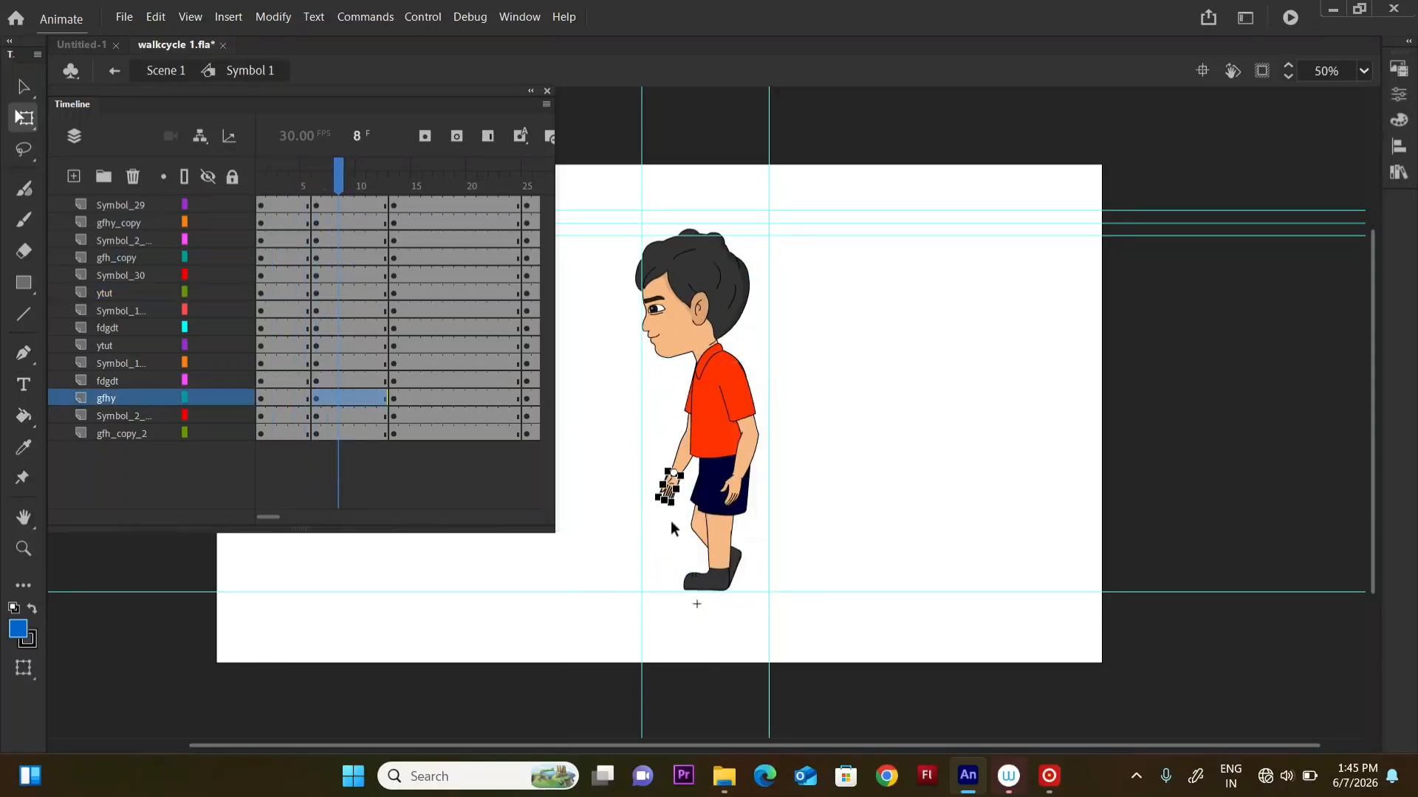
{"action": "left_click", "coordinate": [669, 525]}
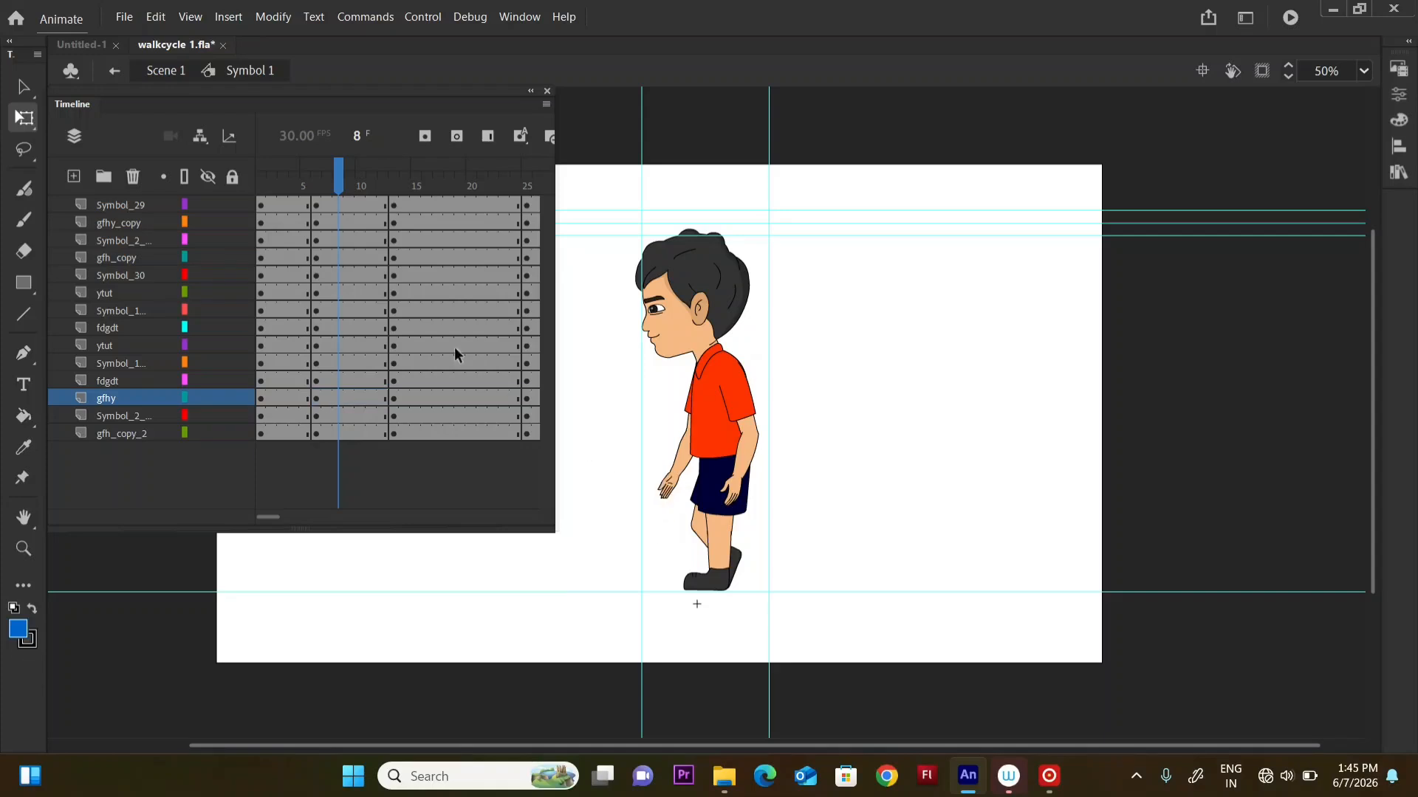
{"action": "left_click_drag", "start_coordinate": [344, 191], "coordinate": [454, 465]}
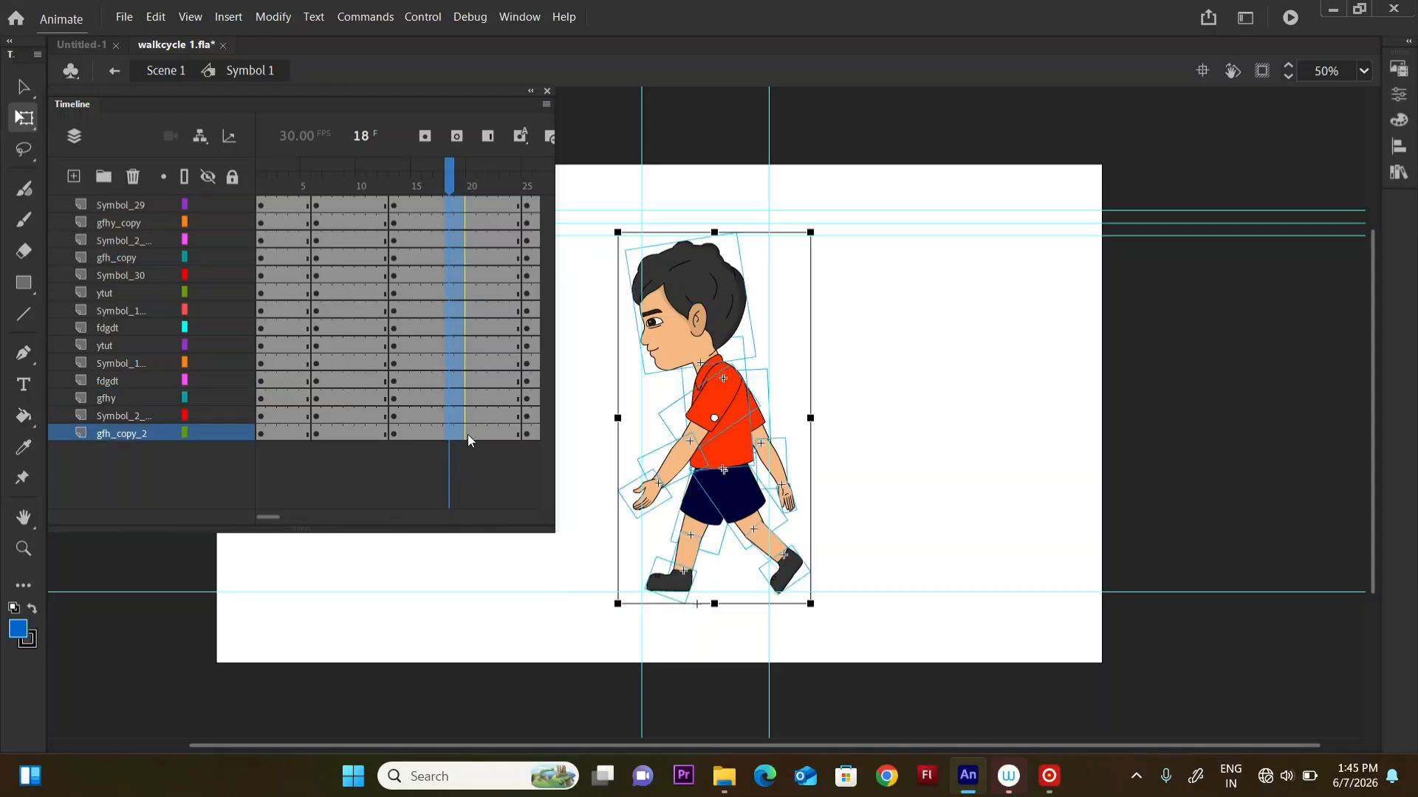
{"action": "key", "text": "F6"}
{"action": "left_click", "coordinate": [470, 186]}
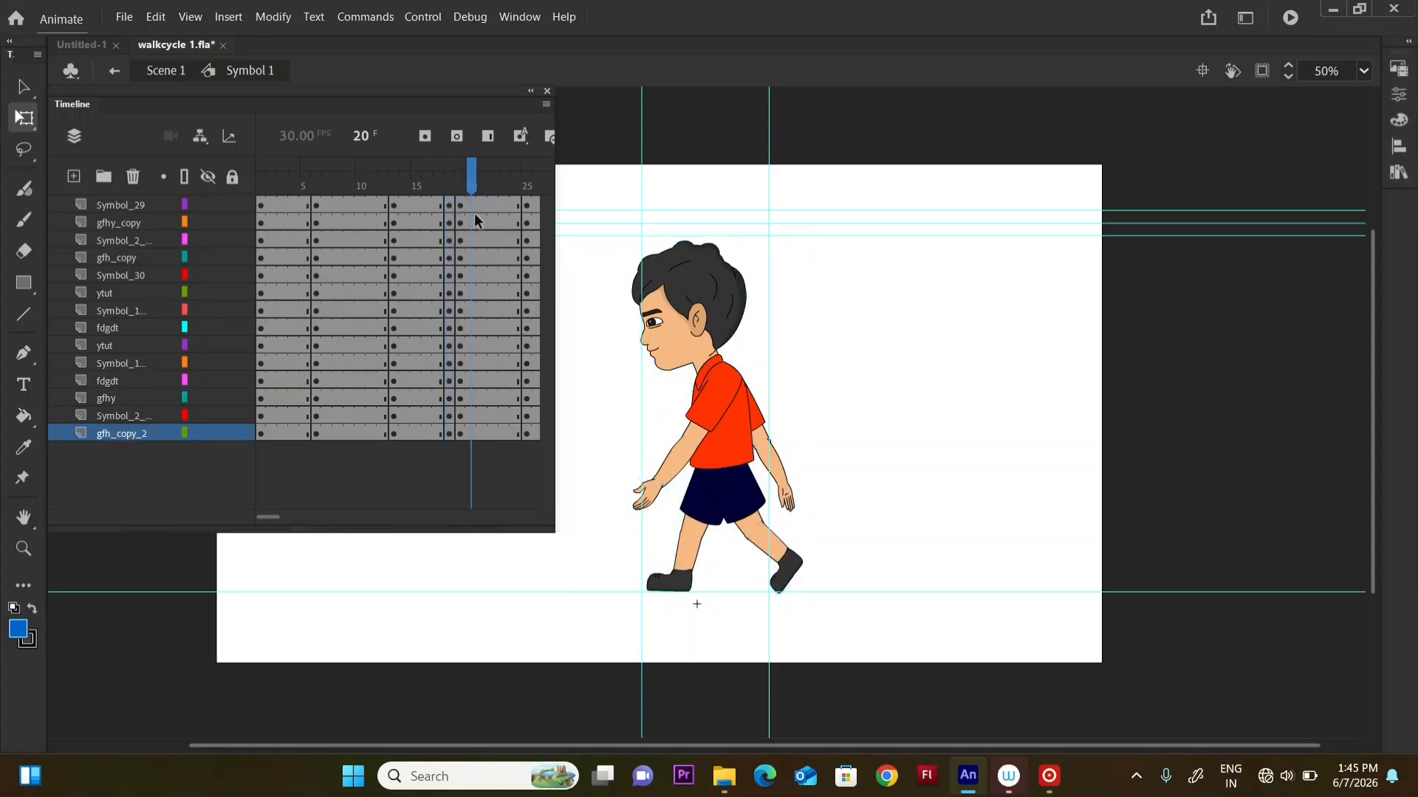
{"action": "key", "text": "ctrl+z"}
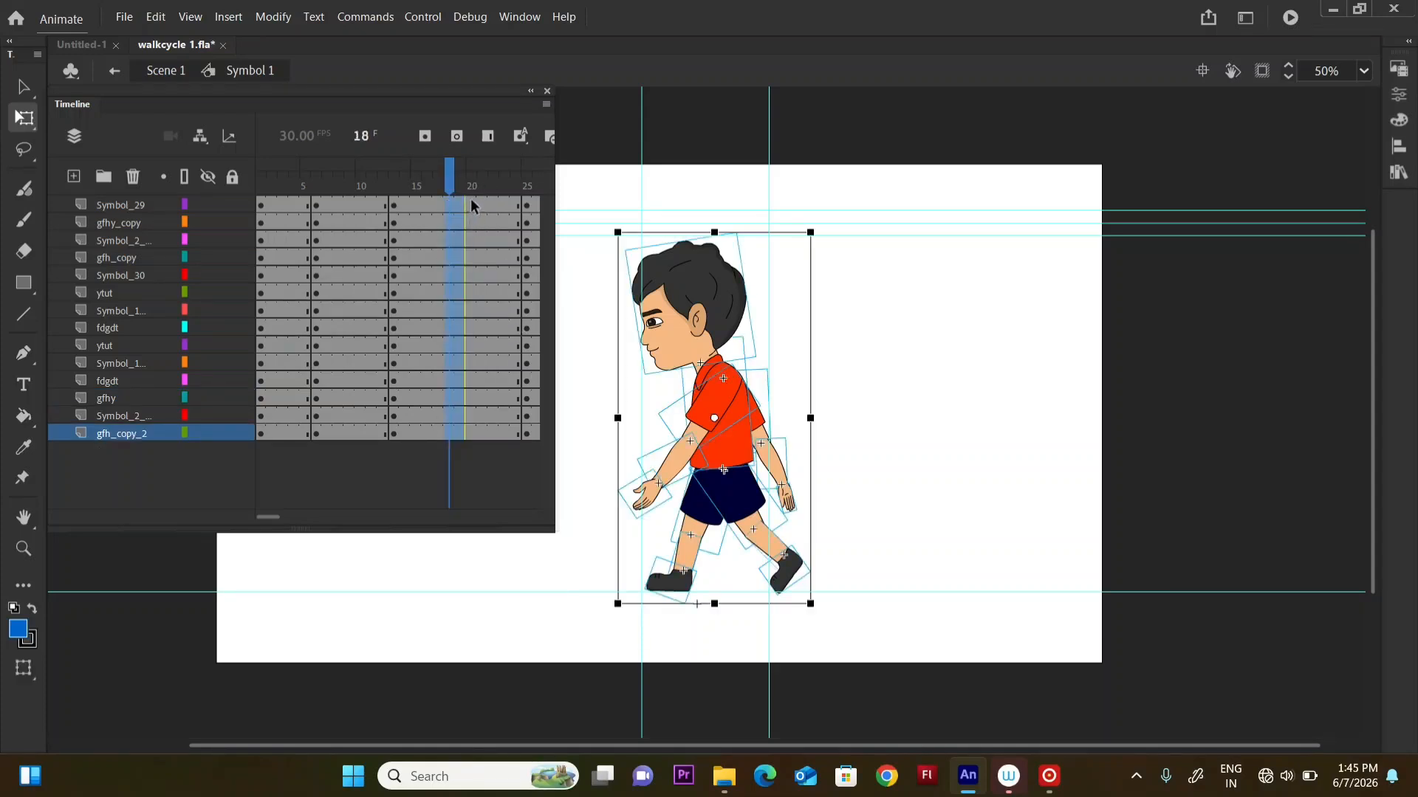
- Insert keyframes at frame 19 on all the character's layers and move on to frame 20
{"action": "left_click", "coordinate": [459, 181]}
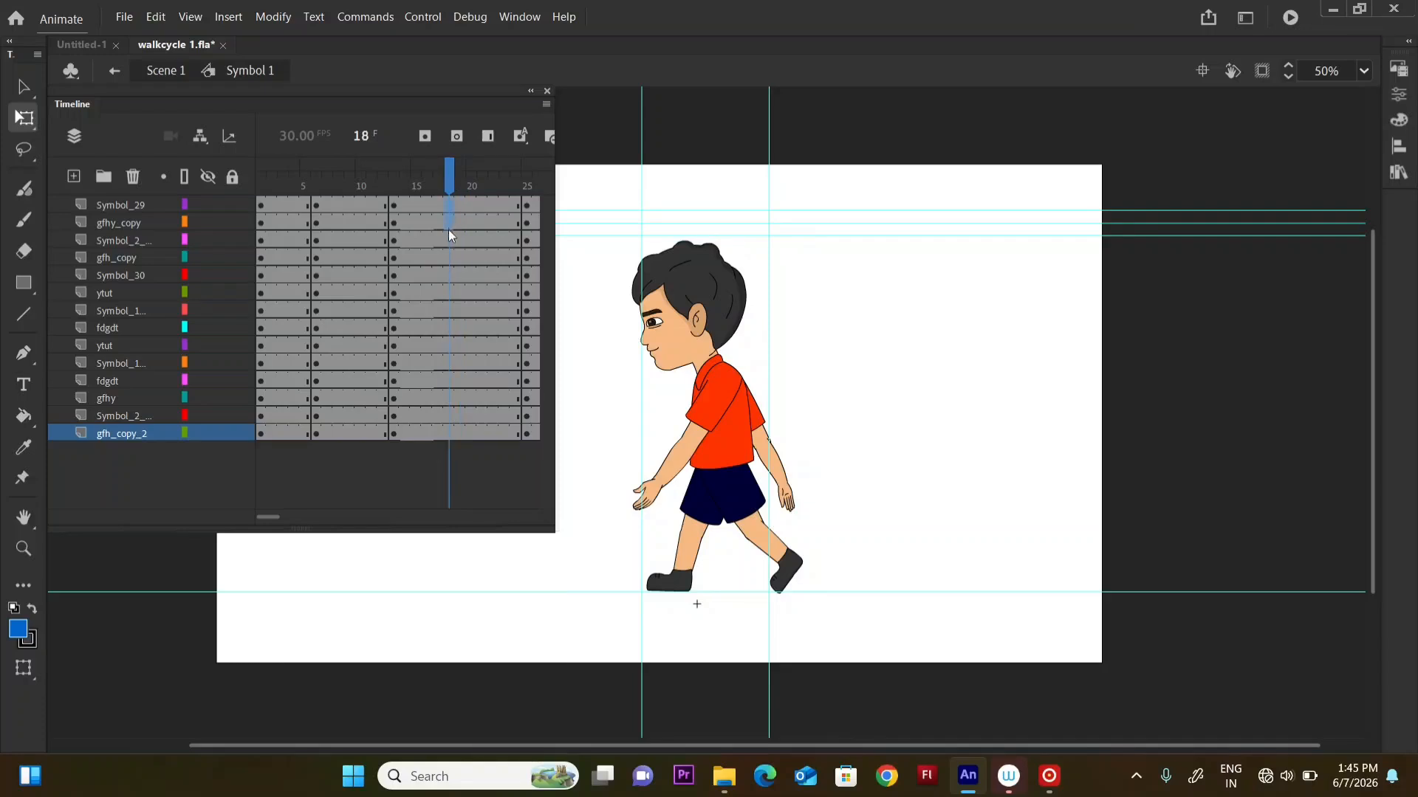
{"action": "left_click_drag", "start_coordinate": [451, 223], "coordinate": [473, 477]}
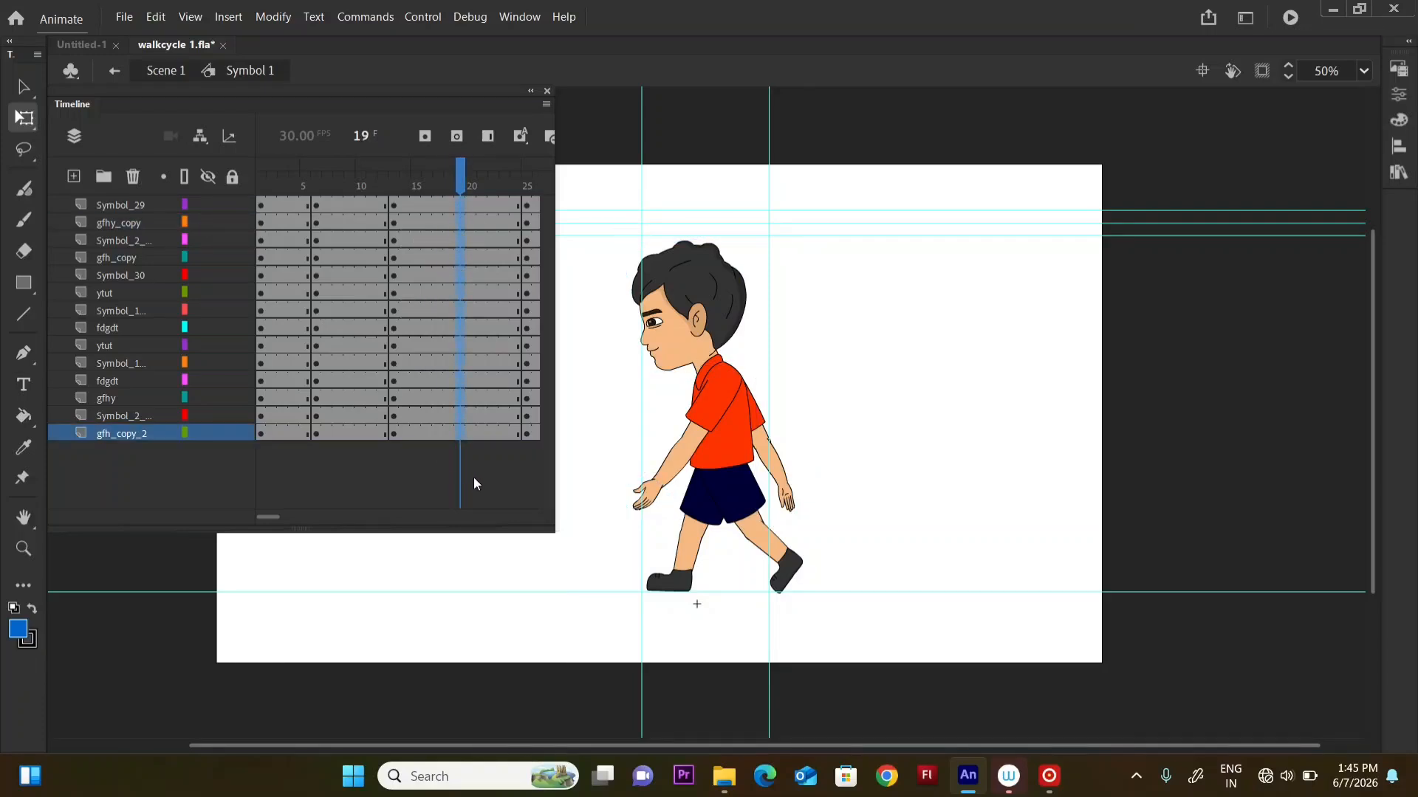
{"action": "key", "text": "F6"}
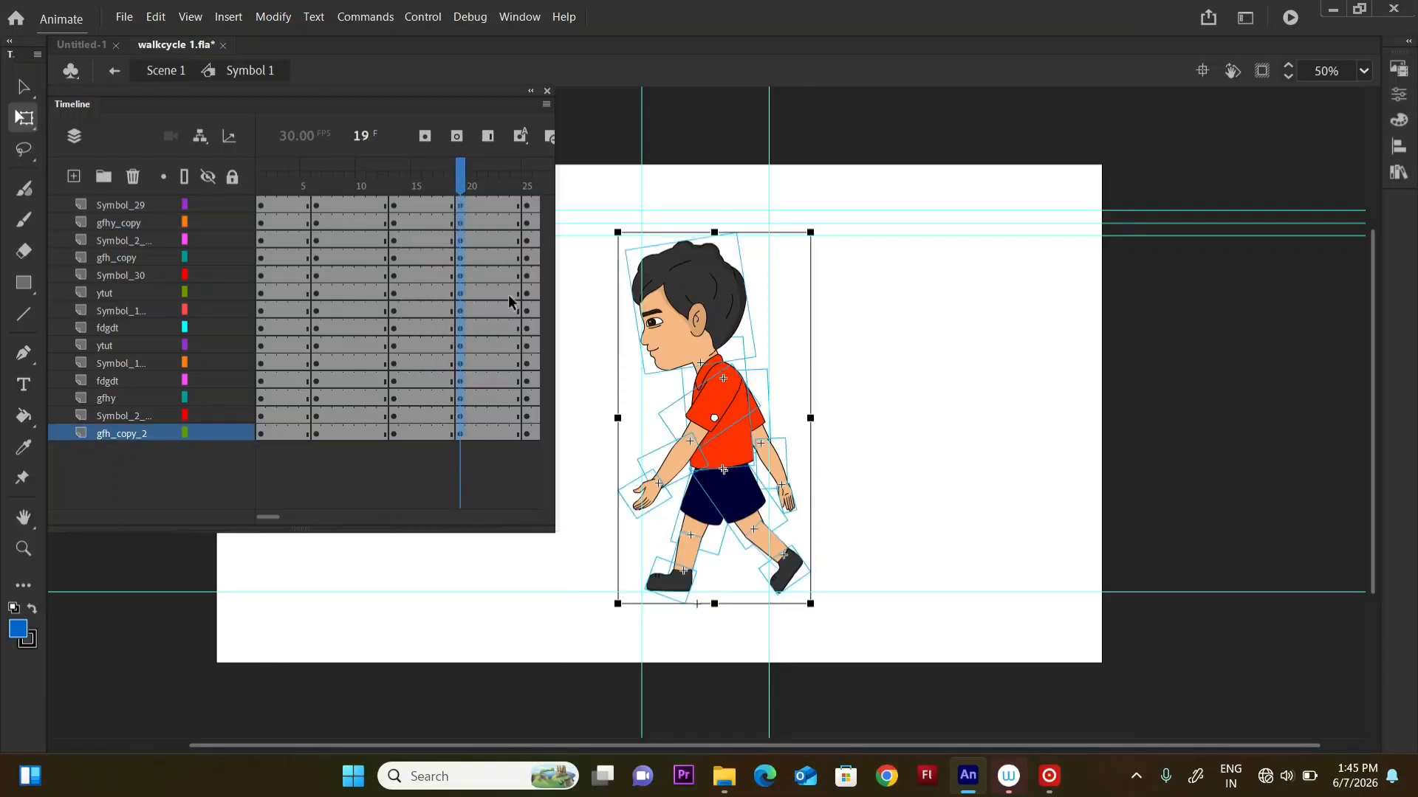
{"action": "mouse_move", "coordinate": [456, 181]}
{"action": "left_mouse_down"}
{"action": "mouse_move", "coordinate": [433, 181]}
{"action": "mouse_move", "coordinate": [471, 195]}
{"action": "left_mouse_up"}
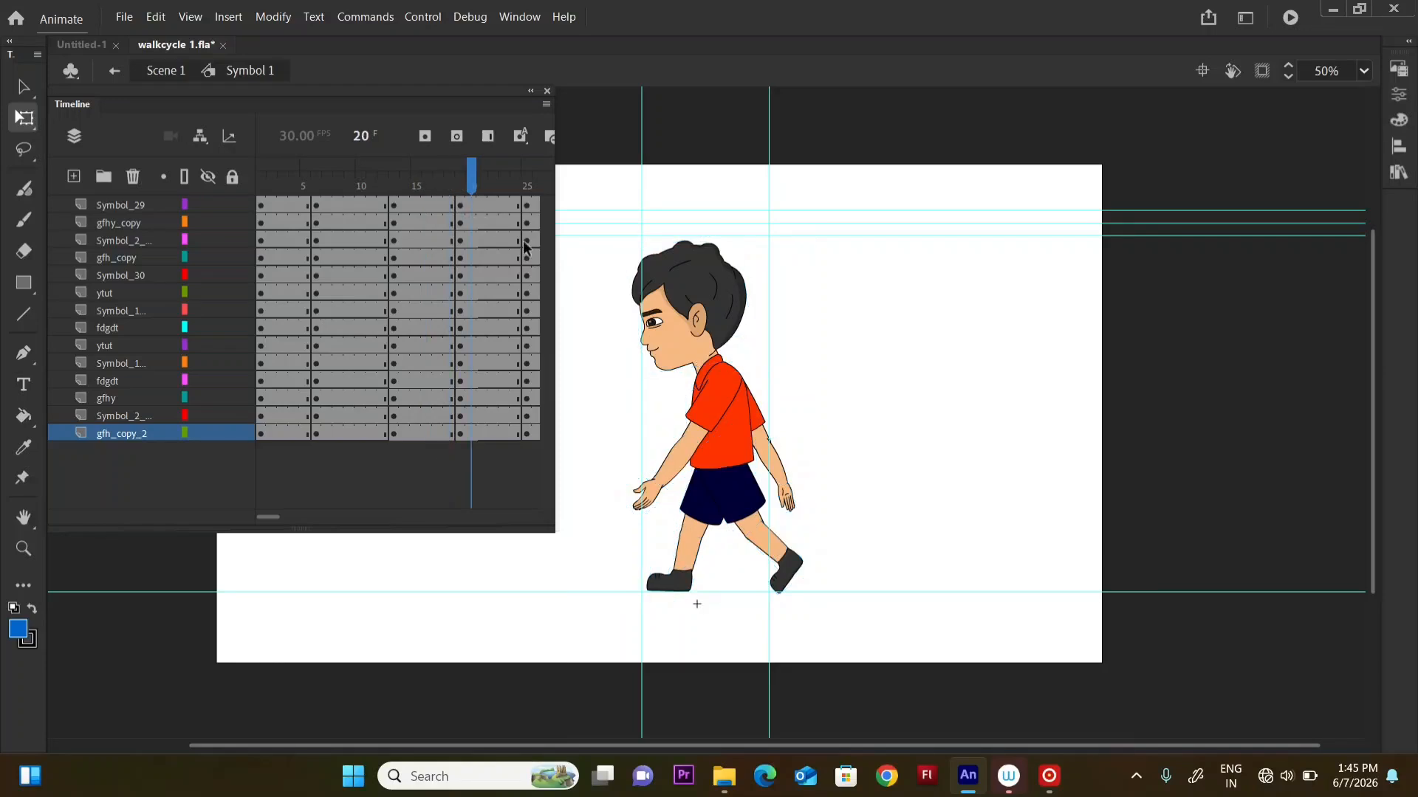
- At frame 20, rotate the front leg back under the body about the hip and lower it to the ground guide
{"action": "left_click_drag", "start_coordinate": [857, 260], "coordinate": [548, 606]}
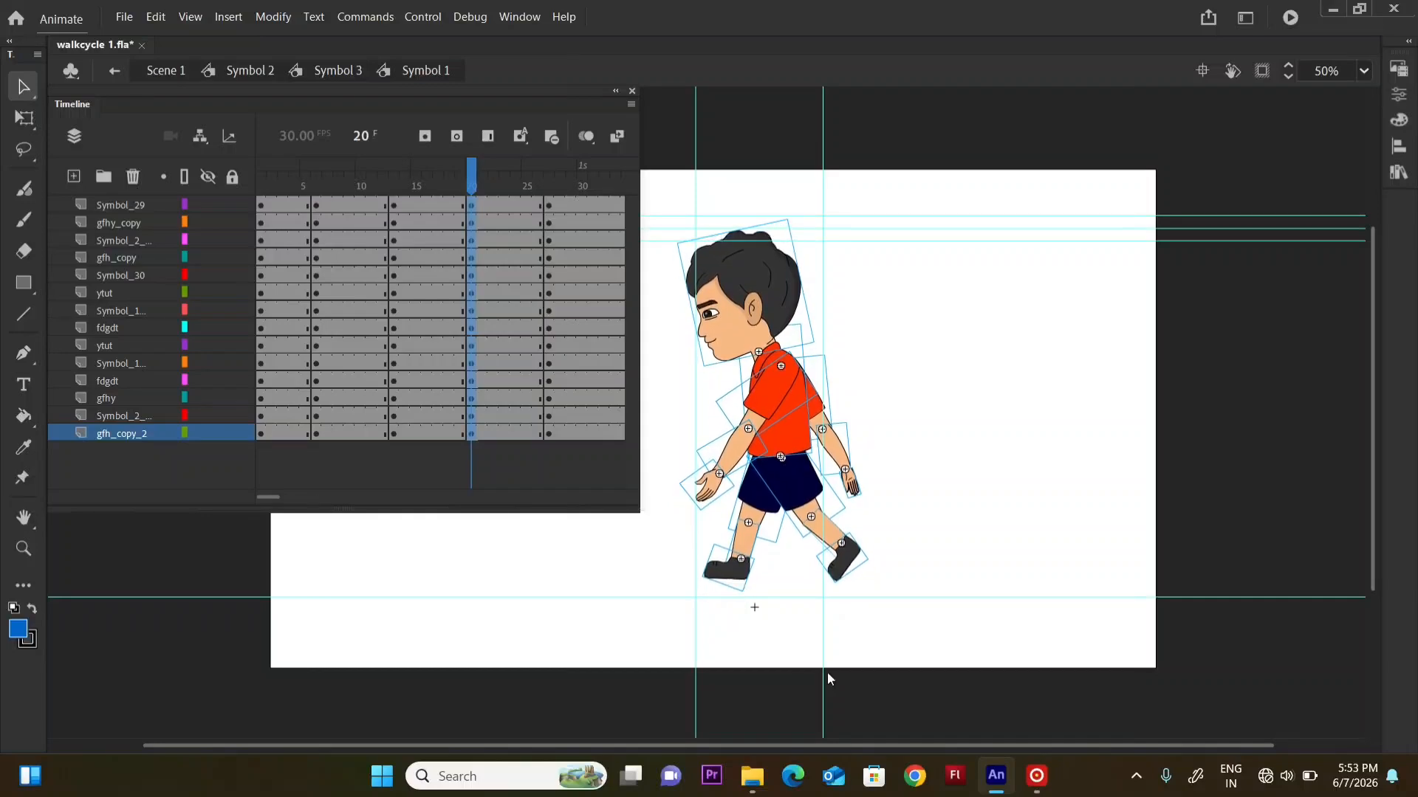
{"action": "left_click", "coordinate": [751, 522]}
{"action": "left_click_drag", "start_coordinate": [774, 509], "coordinate": [774, 508]}
{"action": "key", "text": "q"}
{"action": "mouse_move", "coordinate": [768, 591]}
{"action": "left_mouse_down"}
{"action": "mouse_move", "coordinate": [734, 612]}
{"action": "mouse_move", "coordinate": [746, 601]}
{"action": "left_mouse_up"}
{"action": "key", "text": "shift+Down"}
{"action": "key", "text": "shift+Down"}
{"action": "left_click", "coordinate": [772, 483]}
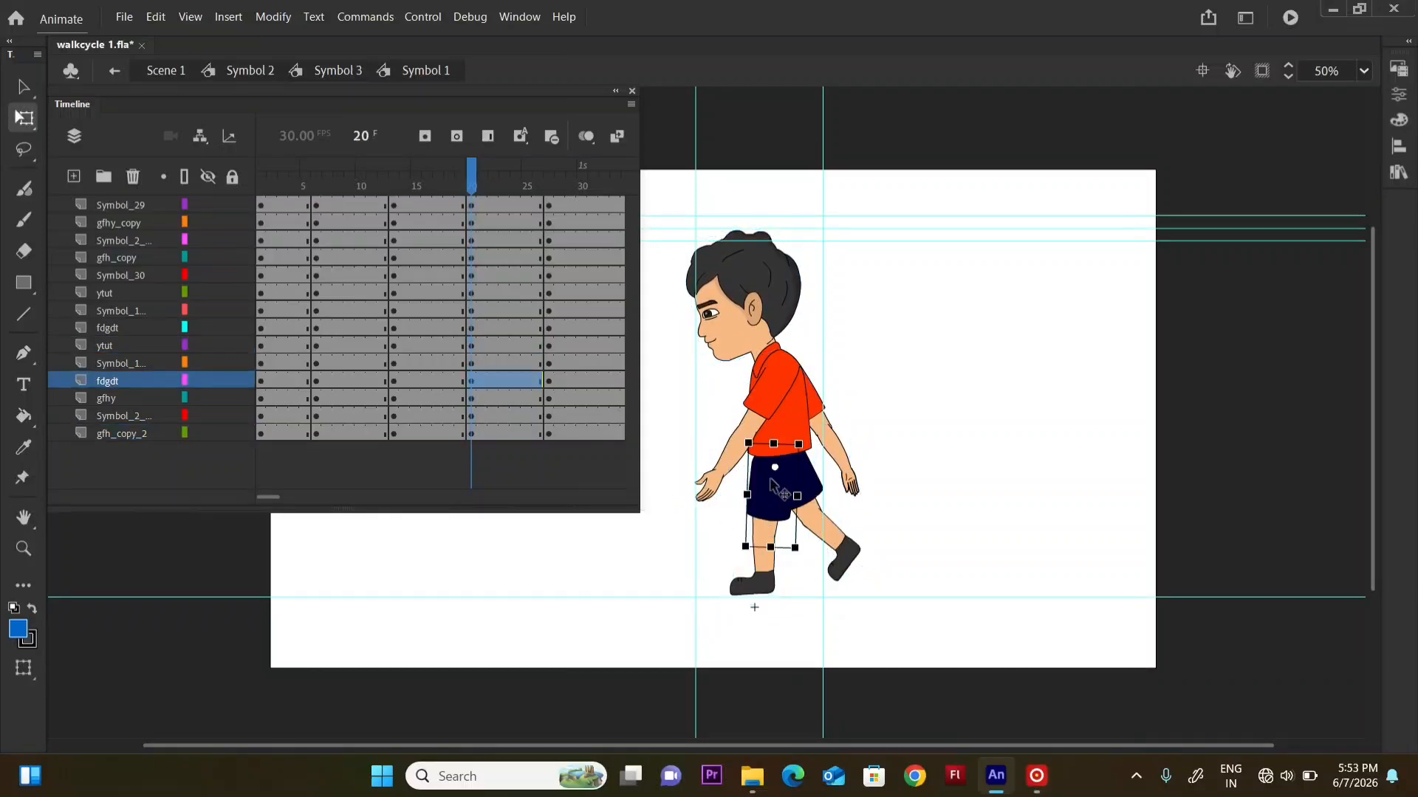
{"action": "left_click_drag", "start_coordinate": [798, 549], "coordinate": [803, 545]}
- Swing the rear leg forward about the hip toward the standing leg at frame 20
{"action": "left_click", "coordinate": [825, 515]}
{"action": "left_click", "coordinate": [828, 515]}
{"action": "left_click_drag", "start_coordinate": [899, 591], "coordinate": [828, 591]}
{"action": "left_click", "coordinate": [838, 583]}
- Adjust the standing leg's rotation at frame 20 and select the trailing leg's shin and foot for bending
{"action": "left_click", "coordinate": [765, 555]}
{"action": "left_click", "coordinate": [779, 529], "text": "shift"}
{"action": "left_click_drag", "start_coordinate": [739, 599], "coordinate": [839, 529]}
{"action": "left_click", "coordinate": [799, 607]}
{"action": "left_click", "coordinate": [777, 493]}
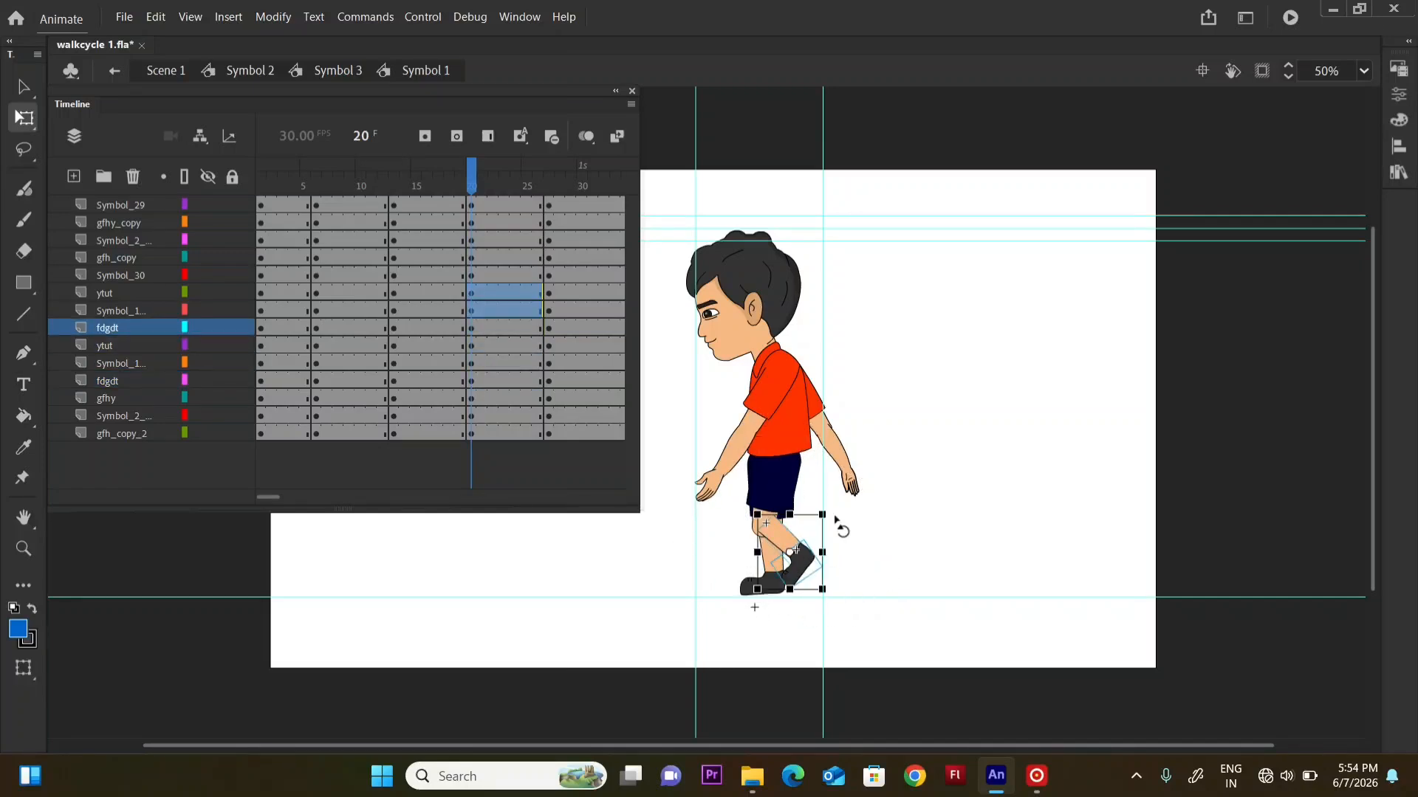
- Rotate the front arm down and the rear arm forward so both hang beside the body at frame 20
{"action": "left_click", "coordinate": [720, 469]}
{"action": "left_click_drag", "start_coordinate": [693, 506], "coordinate": [763, 550]}
{"action": "left_click", "coordinate": [831, 442]}
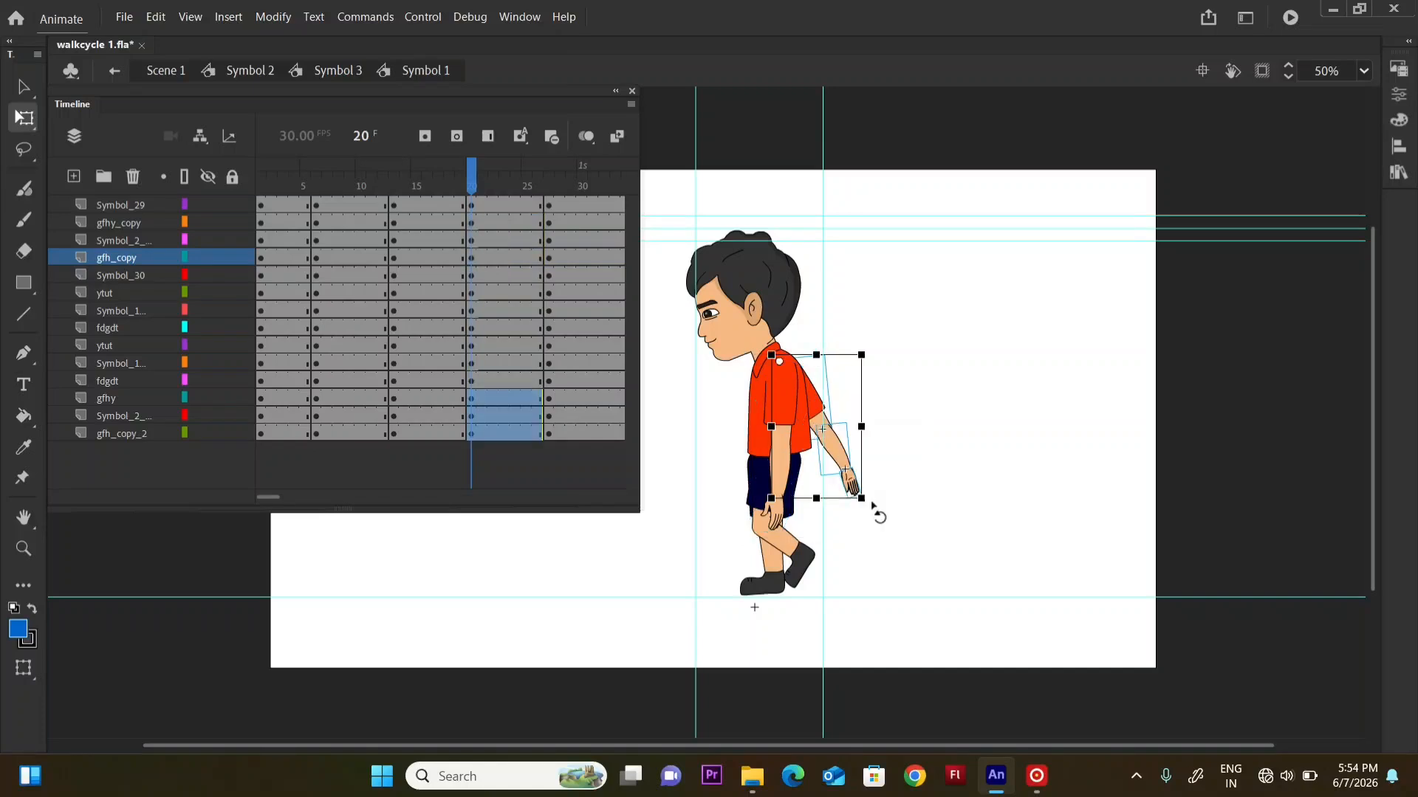
{"action": "left_click_drag", "start_coordinate": [872, 505], "coordinate": [781, 533]}
{"action": "left_click", "coordinate": [662, 325]}
- Scrub through the frames after the passing pose, then refine the leg positions around frame 20
{"action": "left_click_drag", "start_coordinate": [478, 179], "coordinate": [530, 253]}
{"action": "left_click", "coordinate": [482, 180]}
{"action": "left_click_drag", "start_coordinate": [768, 490], "coordinate": [714, 583]}
{"action": "left_click", "coordinate": [765, 493], "text": "shift"}
{"action": "left_click_drag", "start_coordinate": [845, 604], "coordinate": [791, 565]}
{"action": "left_click", "coordinate": [818, 570]}
{"action": "left_click", "coordinate": [769, 567]}
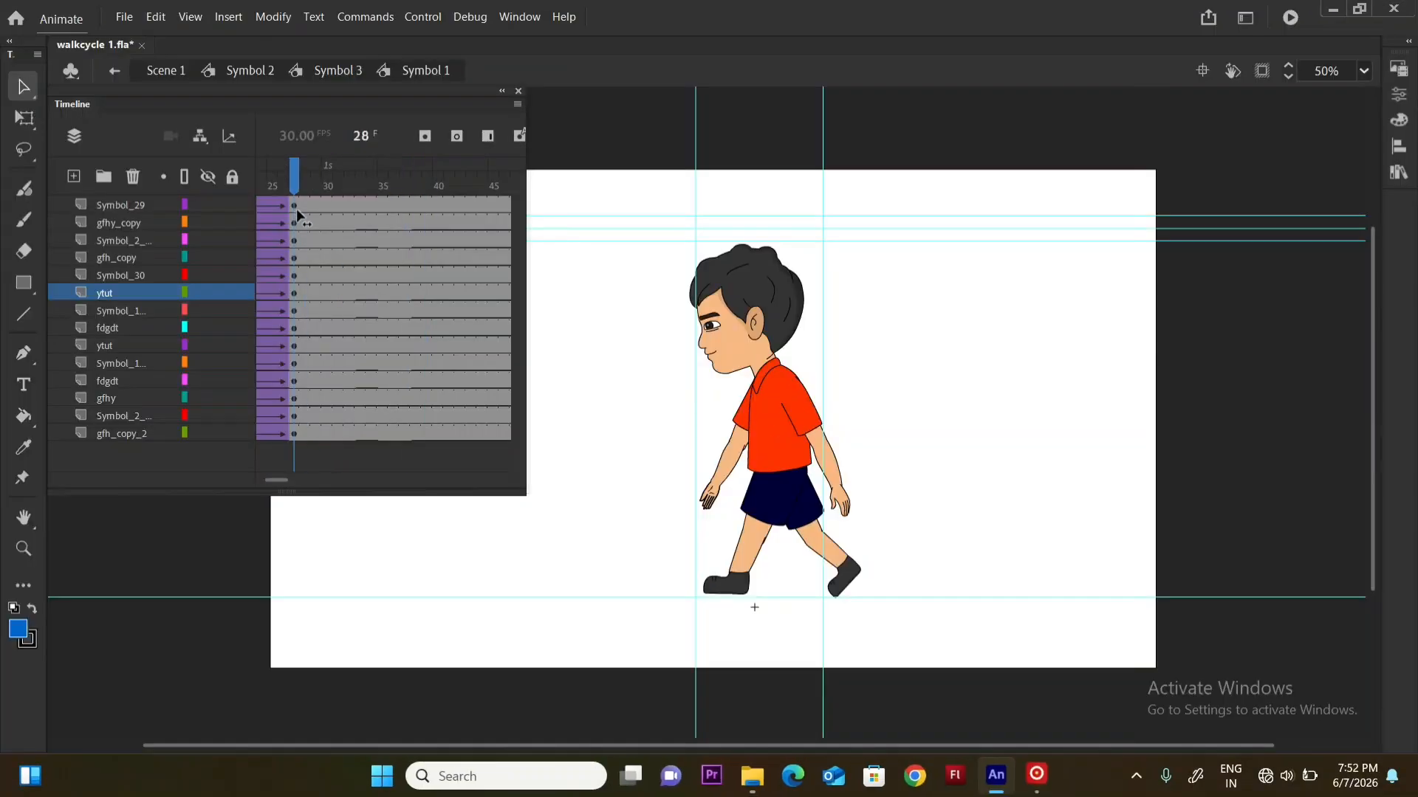
- Insert keyframes on all layers at frame 32 to hold the stride pose, and widen the timeline to show more frames
{"action": "left_click_drag", "start_coordinate": [297, 210], "coordinate": [395, 281]}
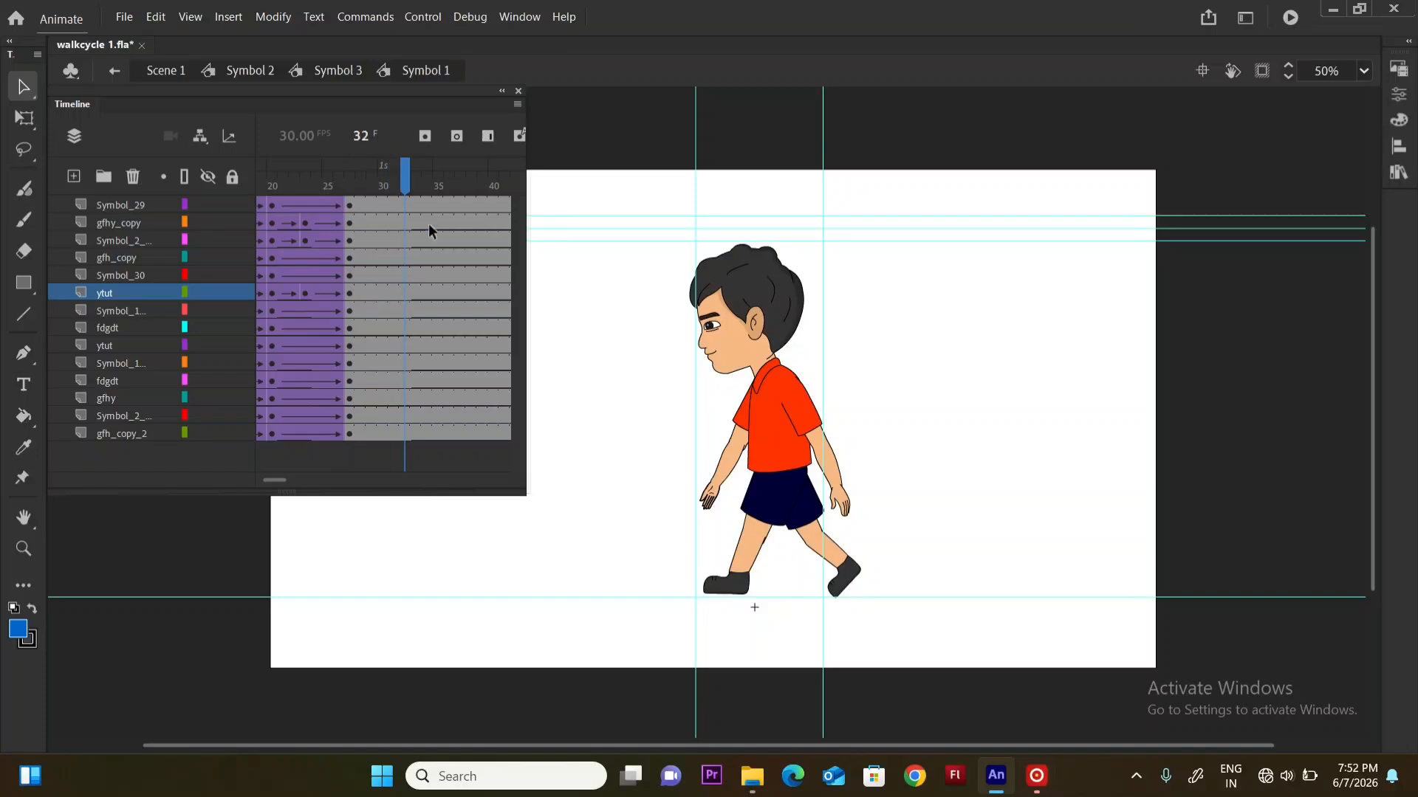
{"action": "left_click", "coordinate": [404, 438]}
{"action": "key", "text": "F6"}
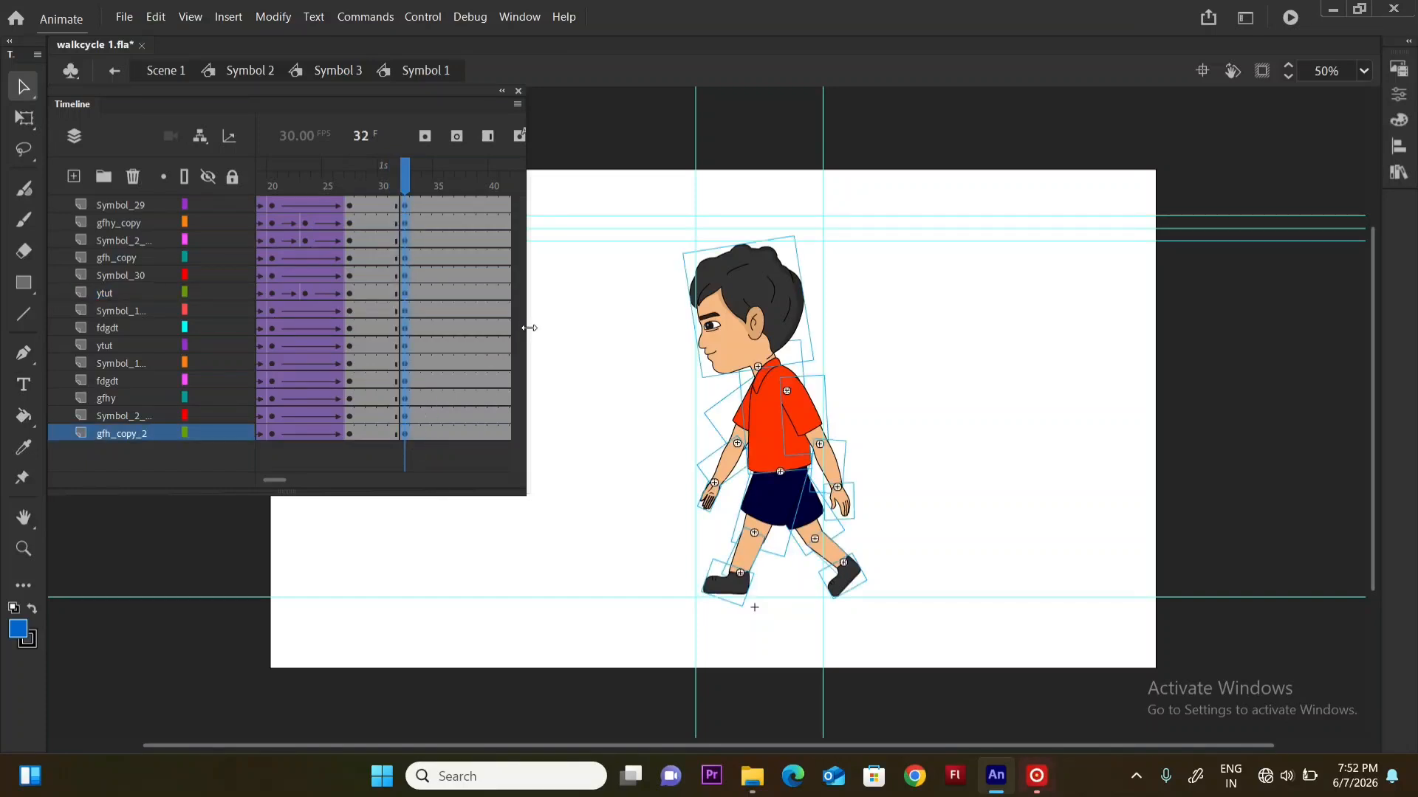
{"action": "left_click_drag", "start_coordinate": [529, 327], "coordinate": [647, 329]}
{"action": "left_click", "coordinate": [582, 202]}
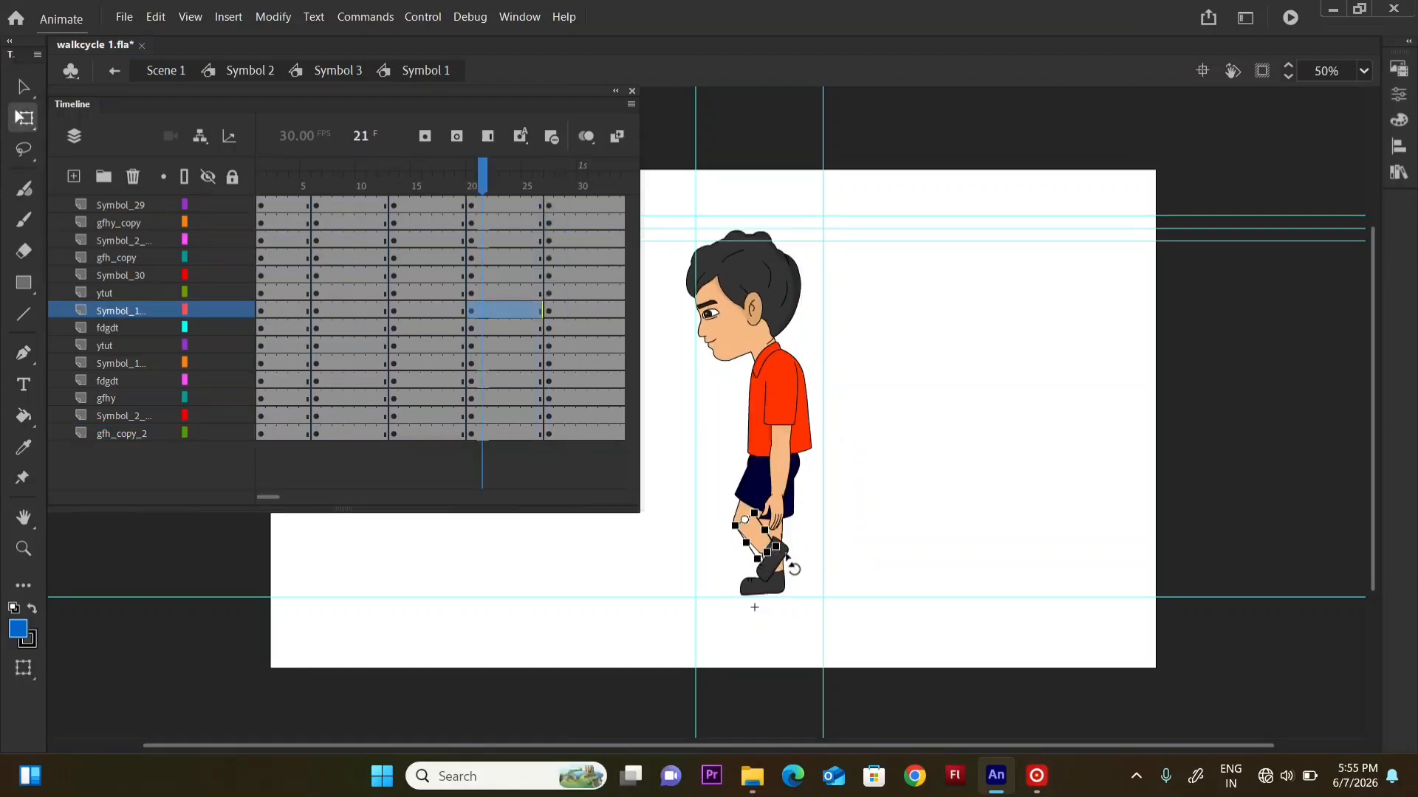
- Fine-tune the raised leg's shin rotation in the passing pose at frame 21 and scrub forward to the stride pose
{"action": "left_click_drag", "start_coordinate": [787, 558], "coordinate": [791, 554]}
{"action": "left_click", "coordinate": [653, 272]}
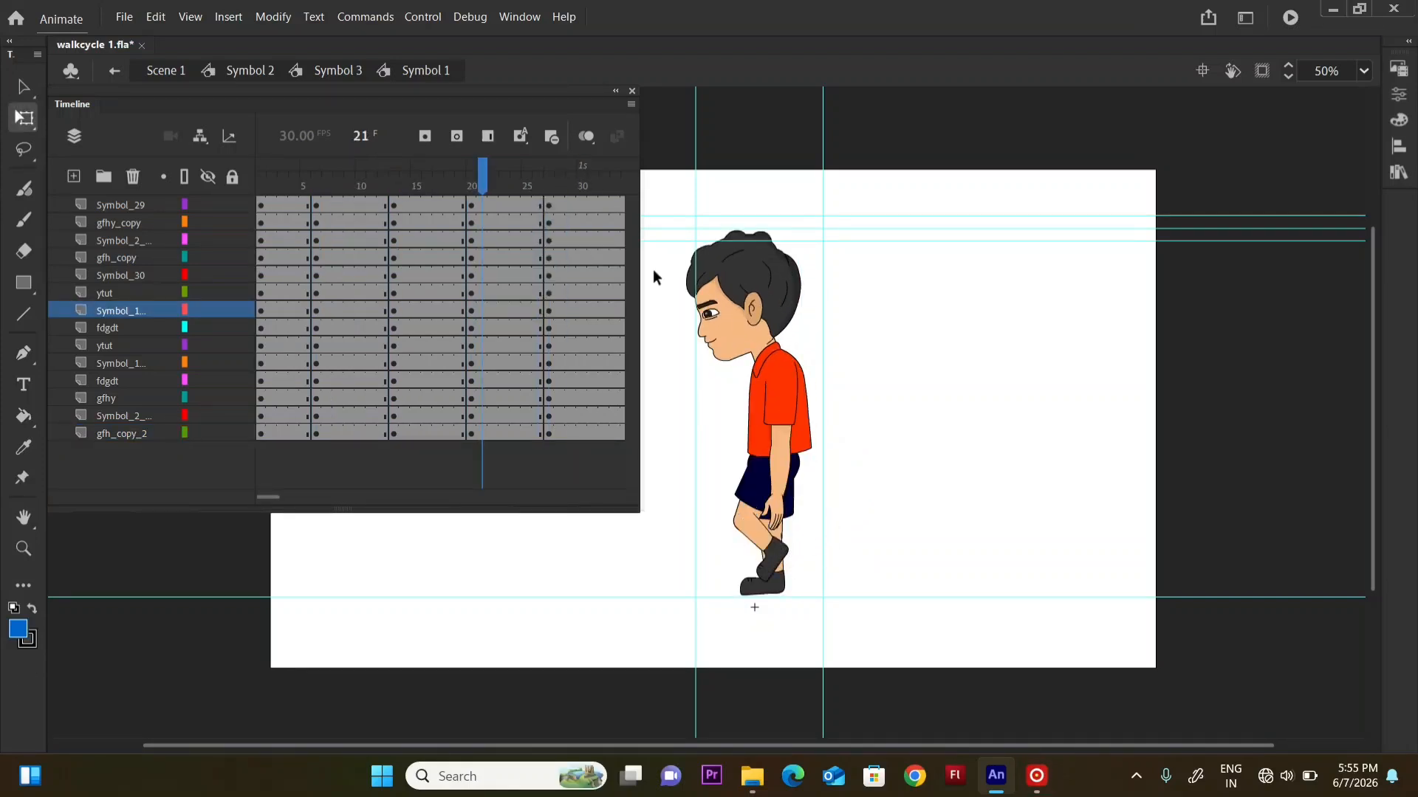
{"action": "left_click_drag", "start_coordinate": [464, 174], "coordinate": [476, 210]}
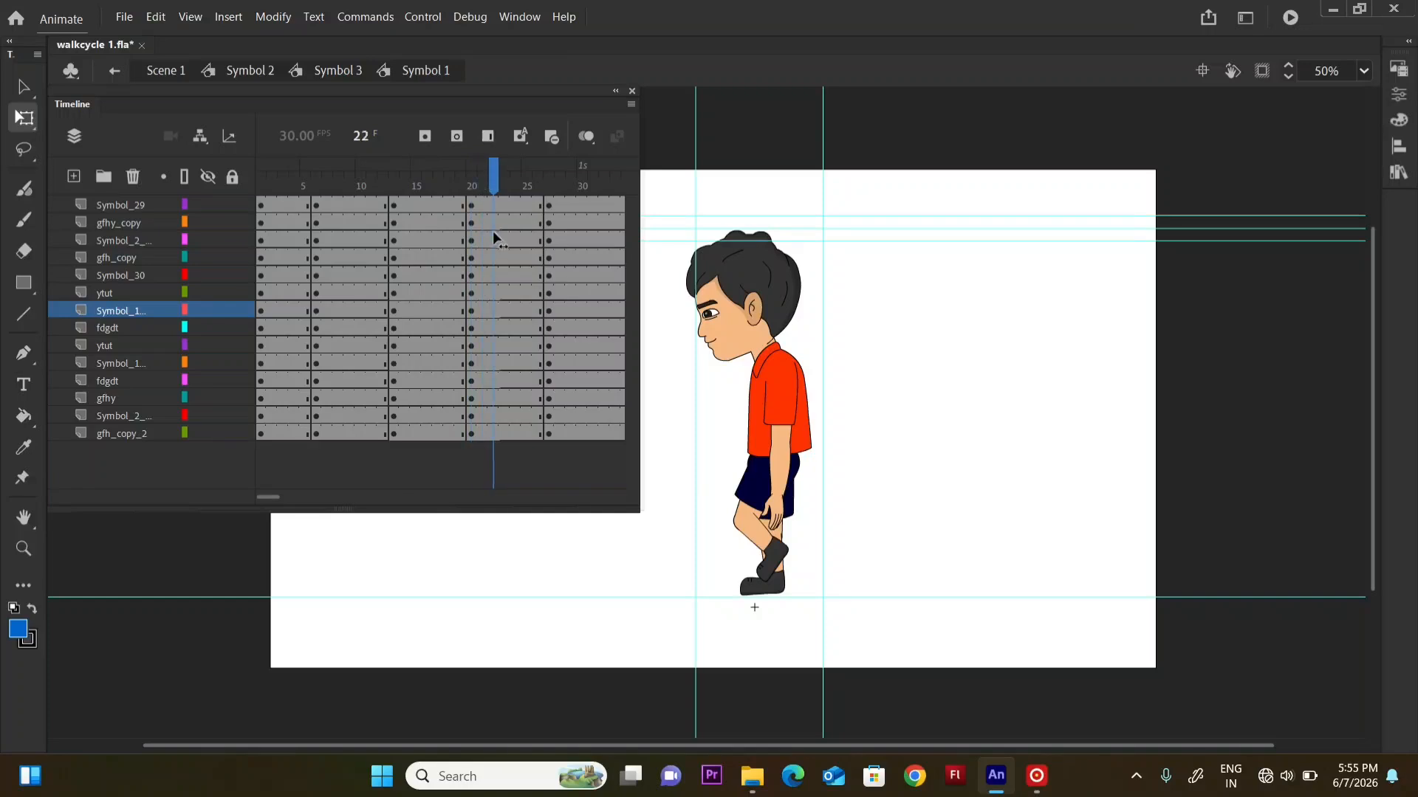
{"action": "left_click_drag", "start_coordinate": [512, 256], "coordinate": [561, 293]}
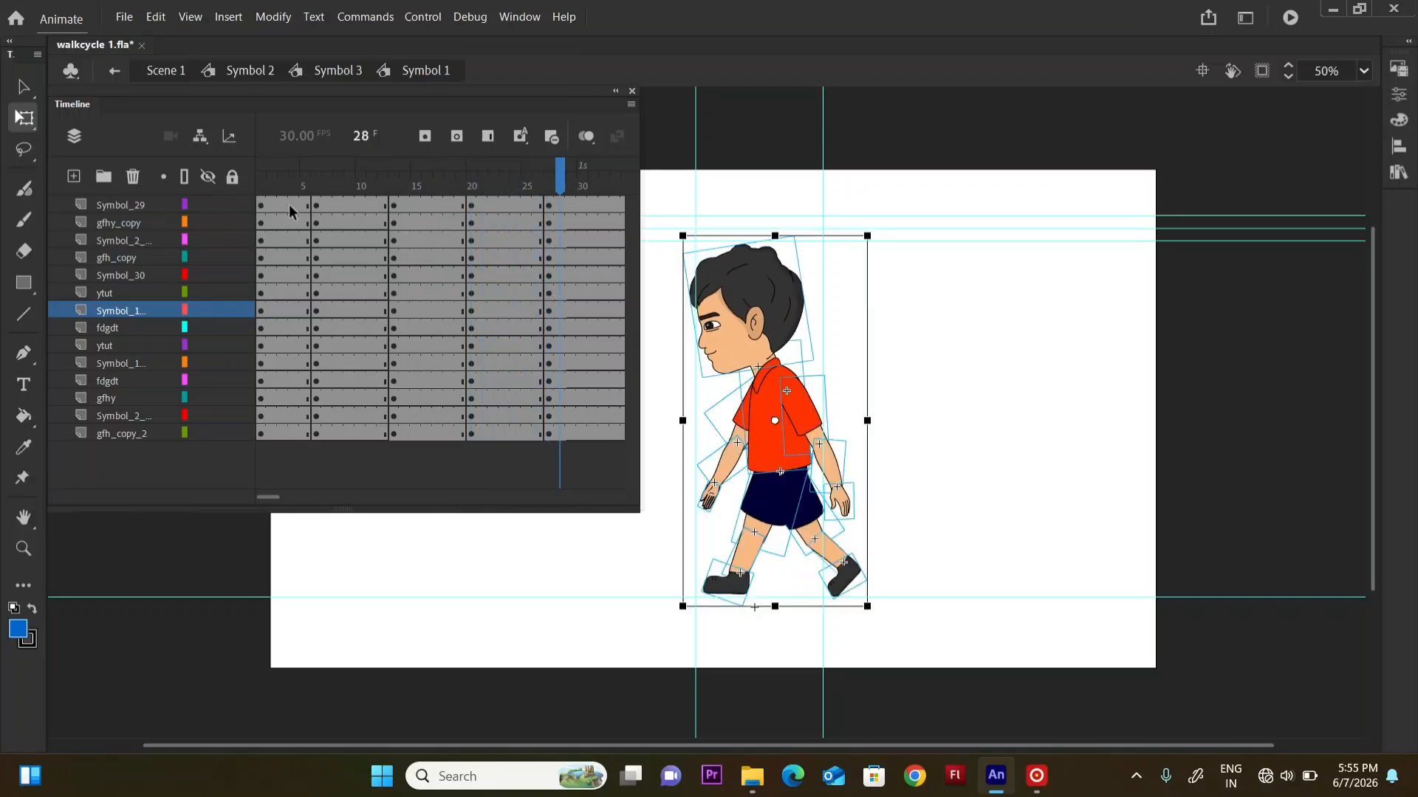
- Create classic tweens on all layers between the walk keyframes up to the last stride pose, and return to frame 1
{"action": "left_click_drag", "start_coordinate": [289, 204], "coordinate": [508, 446]}
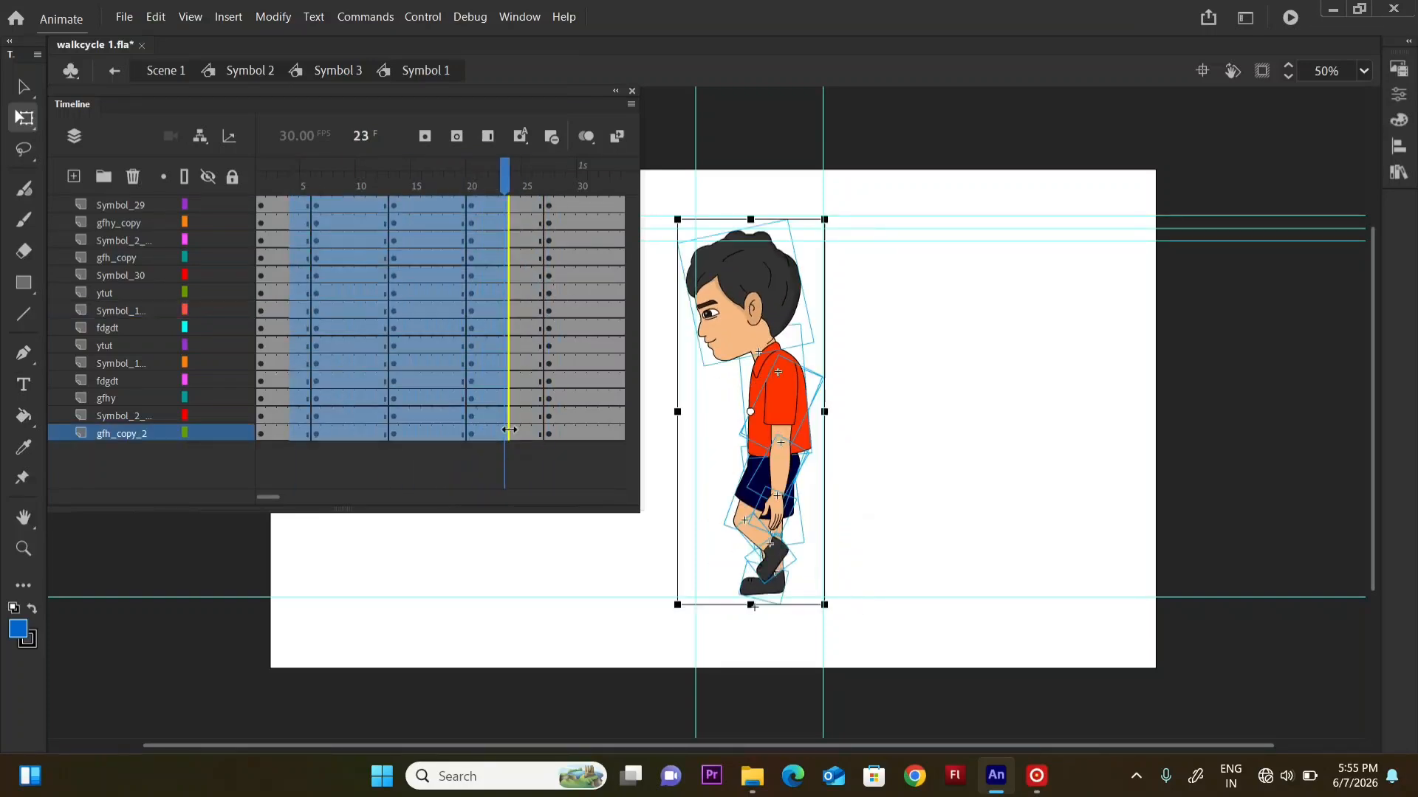
{"action": "key", "text": "ctrl+alt+t"}
{"action": "left_click_drag", "start_coordinate": [508, 179], "coordinate": [253, 361]}
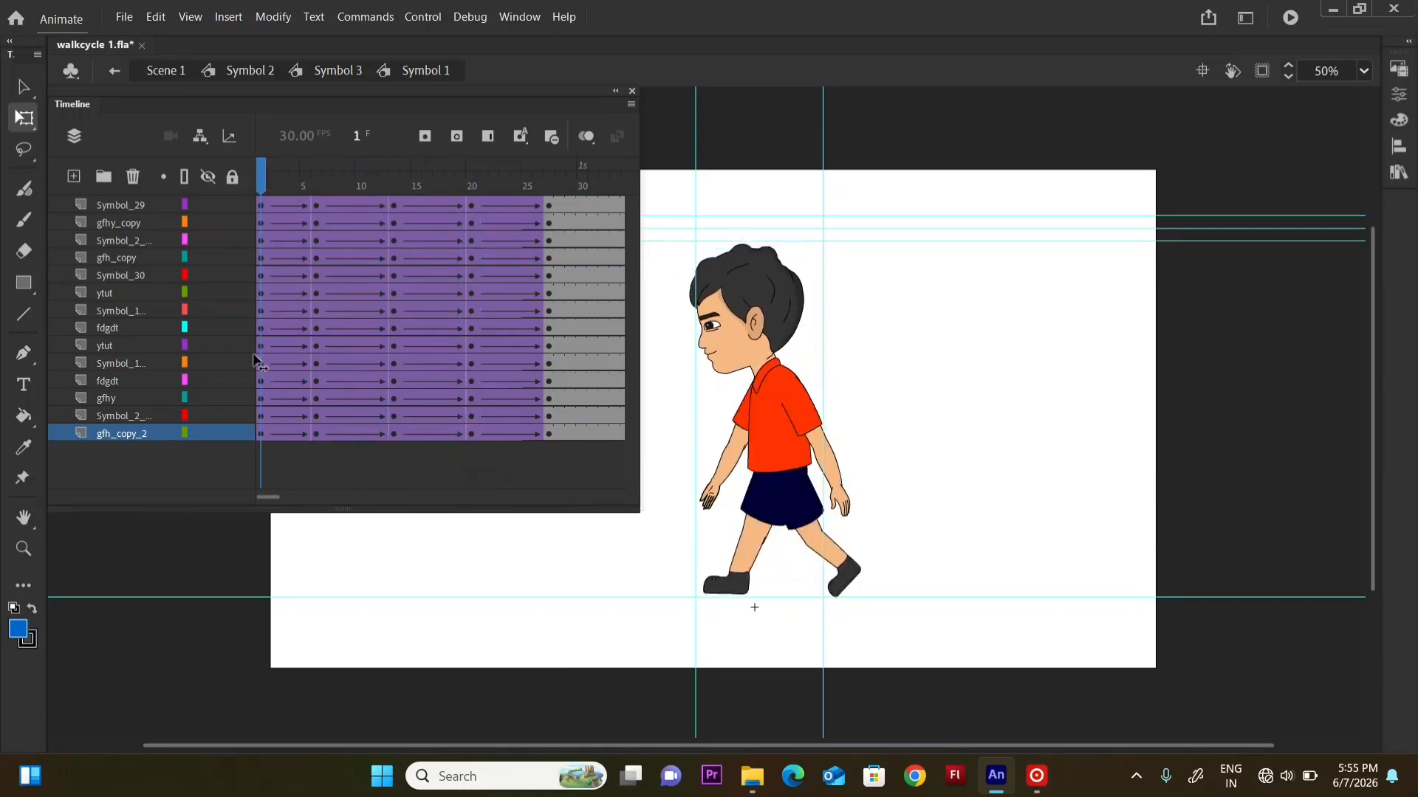
- Play and scrub through the tweened walk repeatedly from frame 1 to check the leg and arm motion
{"action": "key", "text": "Return"}
{"action": "key", "text": "Return"}
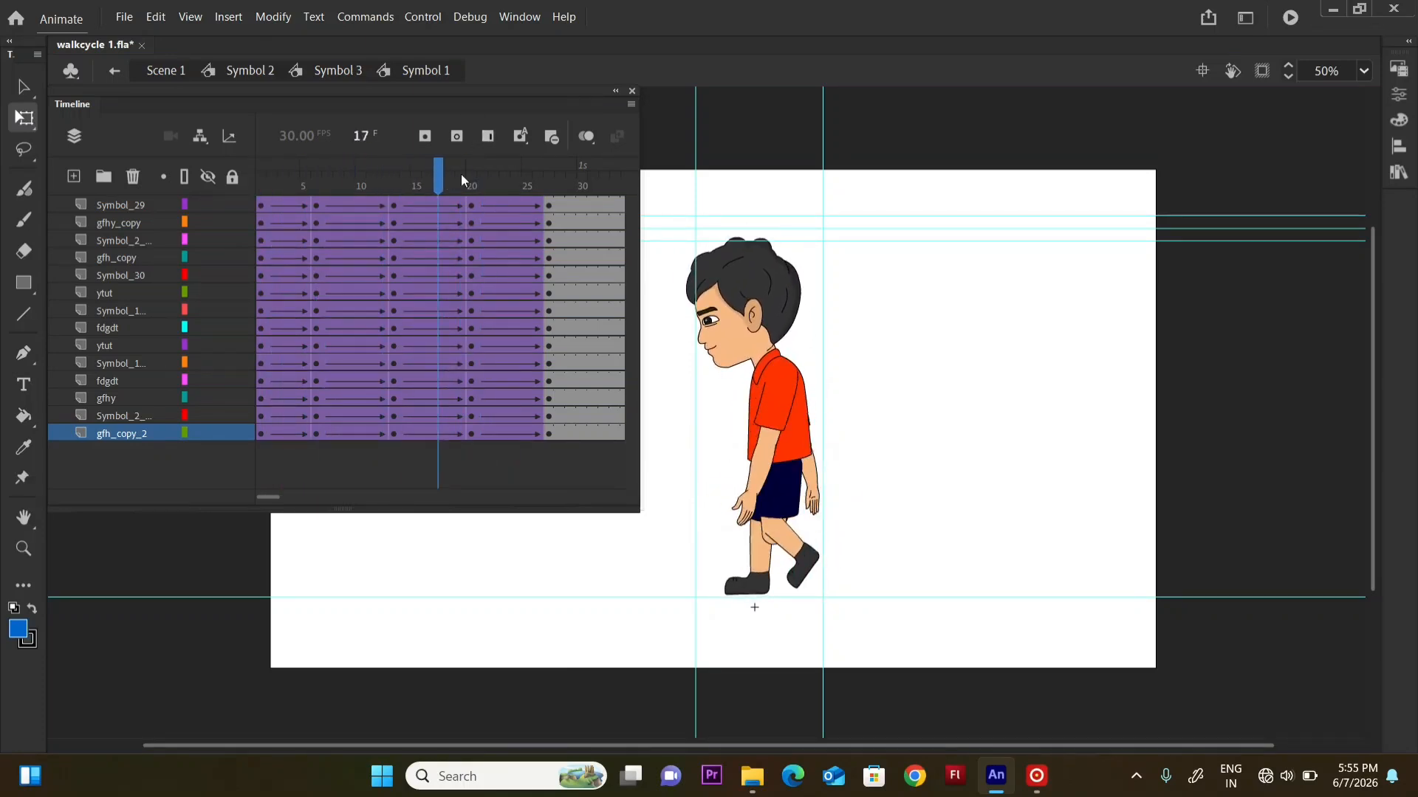
{"action": "left_click_drag", "start_coordinate": [461, 175], "coordinate": [242, 240]}
{"action": "key", "text": "Return"}
{"action": "key", "text": "Return"}
{"action": "left_click_drag", "start_coordinate": [453, 178], "coordinate": [512, 342]}
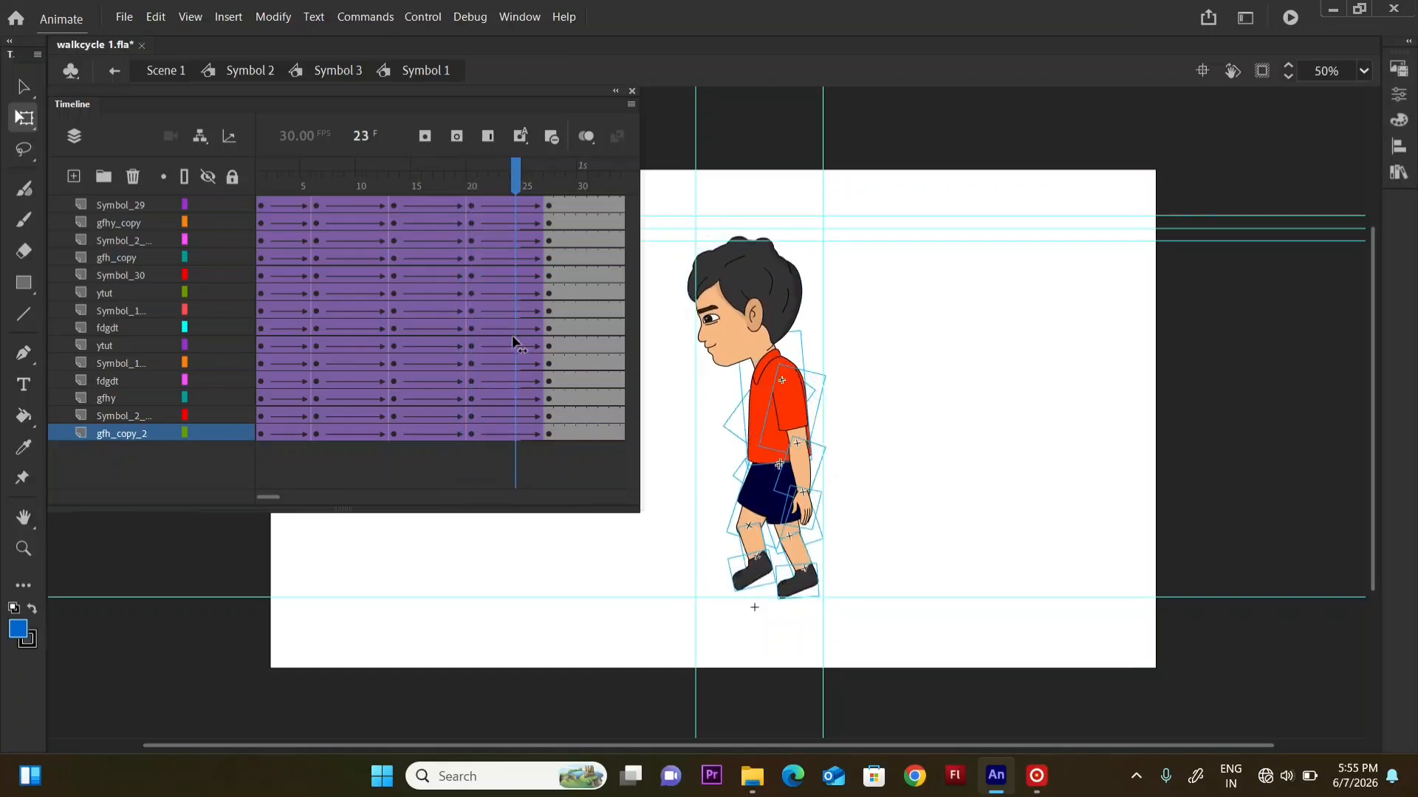
{"action": "left_click_drag", "start_coordinate": [273, 198], "coordinate": [512, 467]}
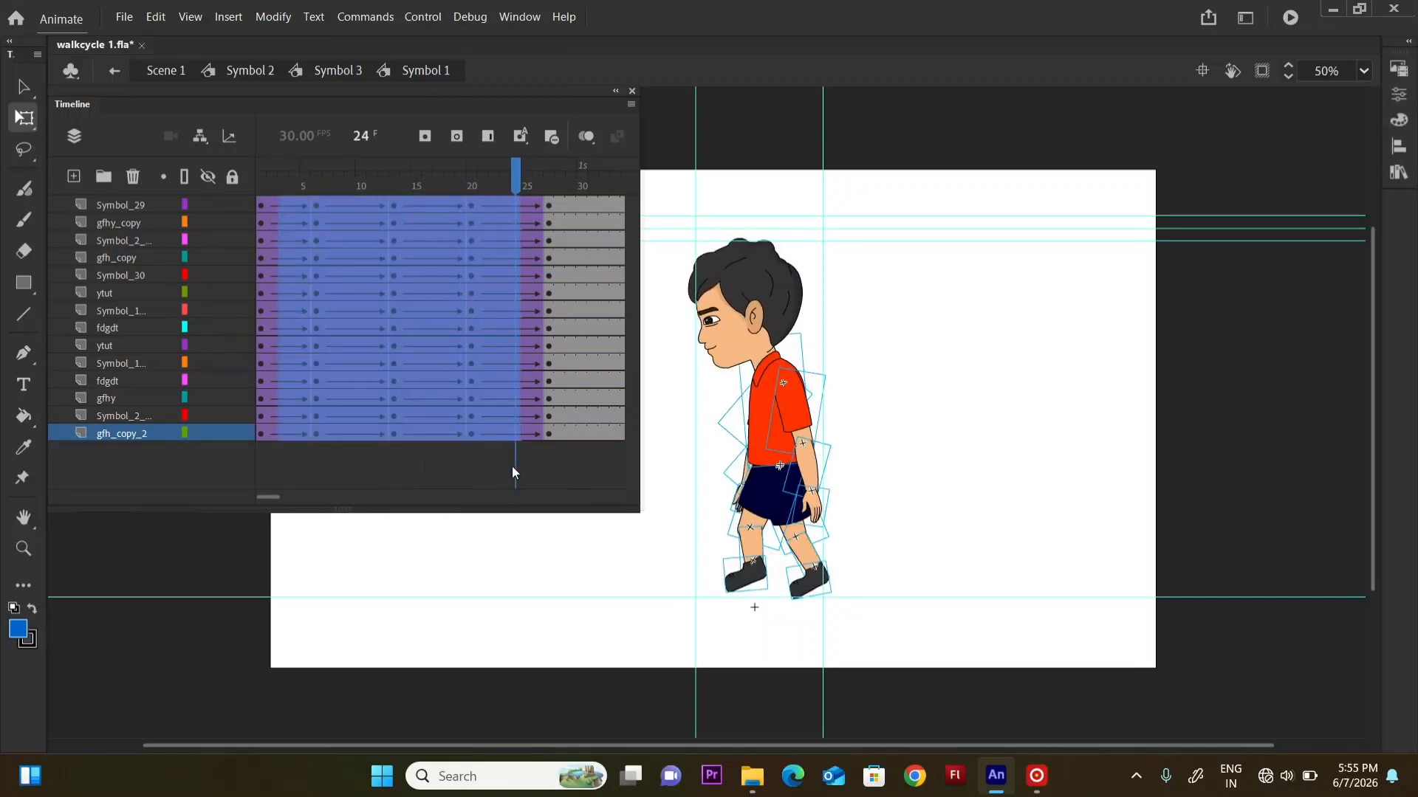
{"action": "key", "text": "Return"}
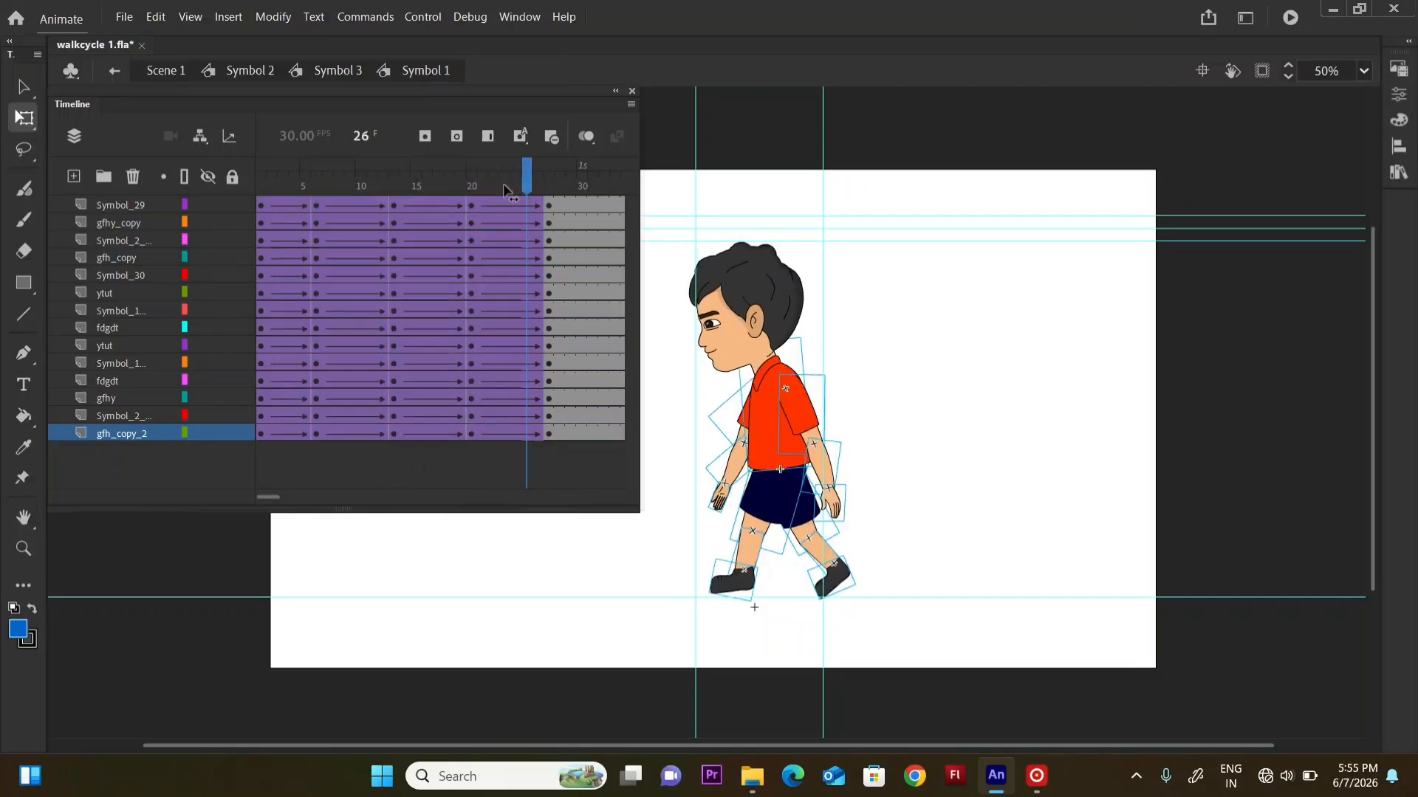
{"action": "left_click", "coordinate": [552, 303]}
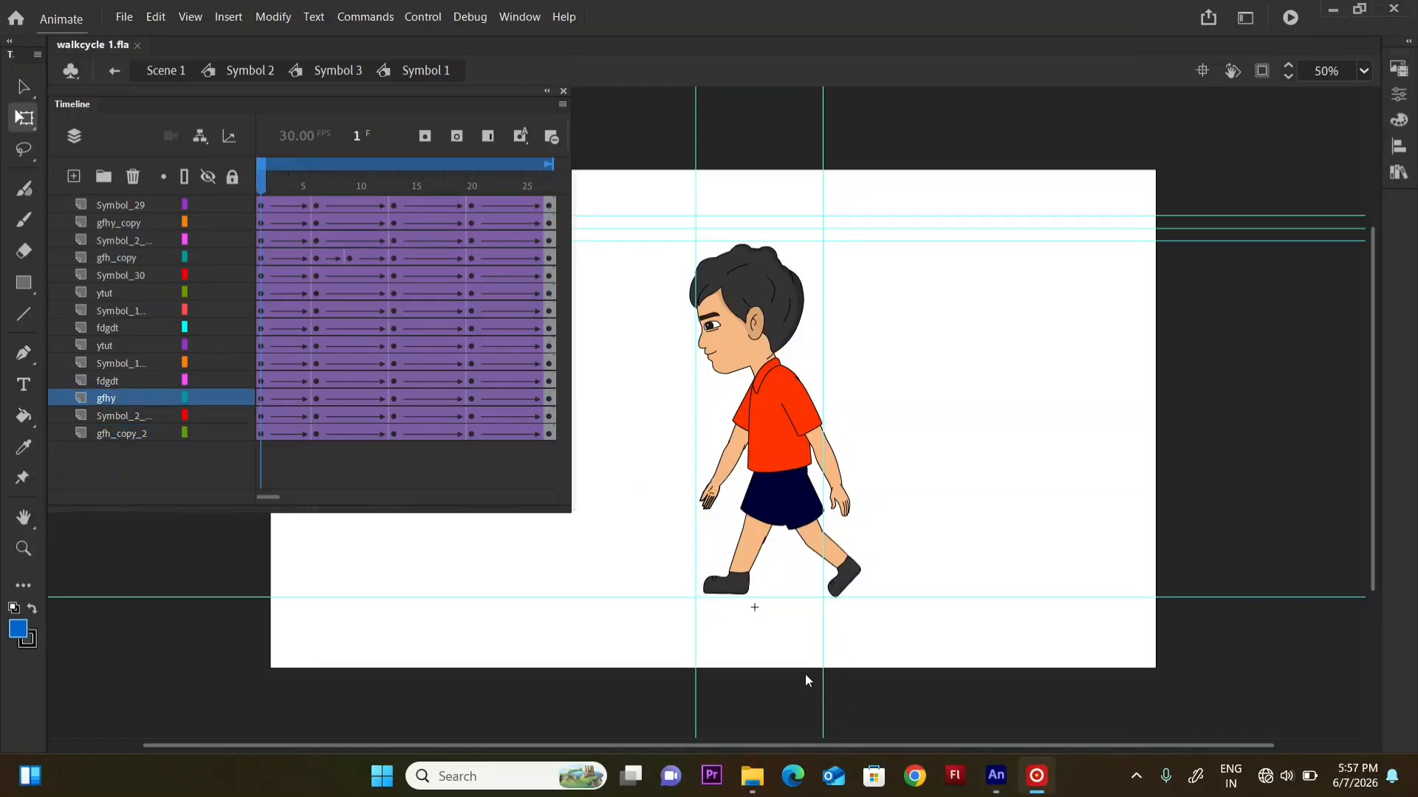
{"action": "key", "text": "Return"}
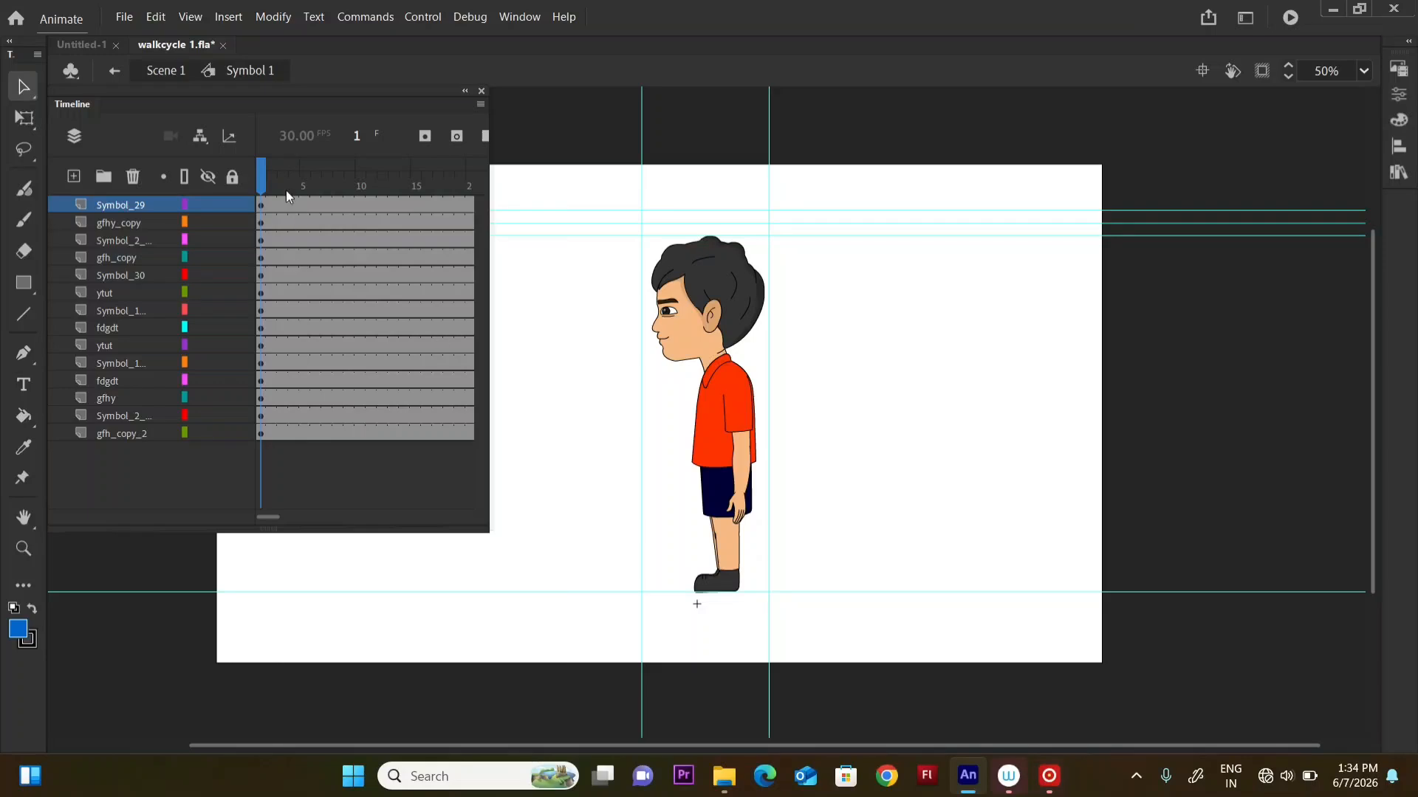
- Select the boy's standing pose on all layers and insert keyframes for it at frame 30
{"action": "left_click_drag", "start_coordinate": [371, 192], "coordinate": [204, 264]}
{"action": "left_click_drag", "start_coordinate": [810, 347], "coordinate": [576, 598]}
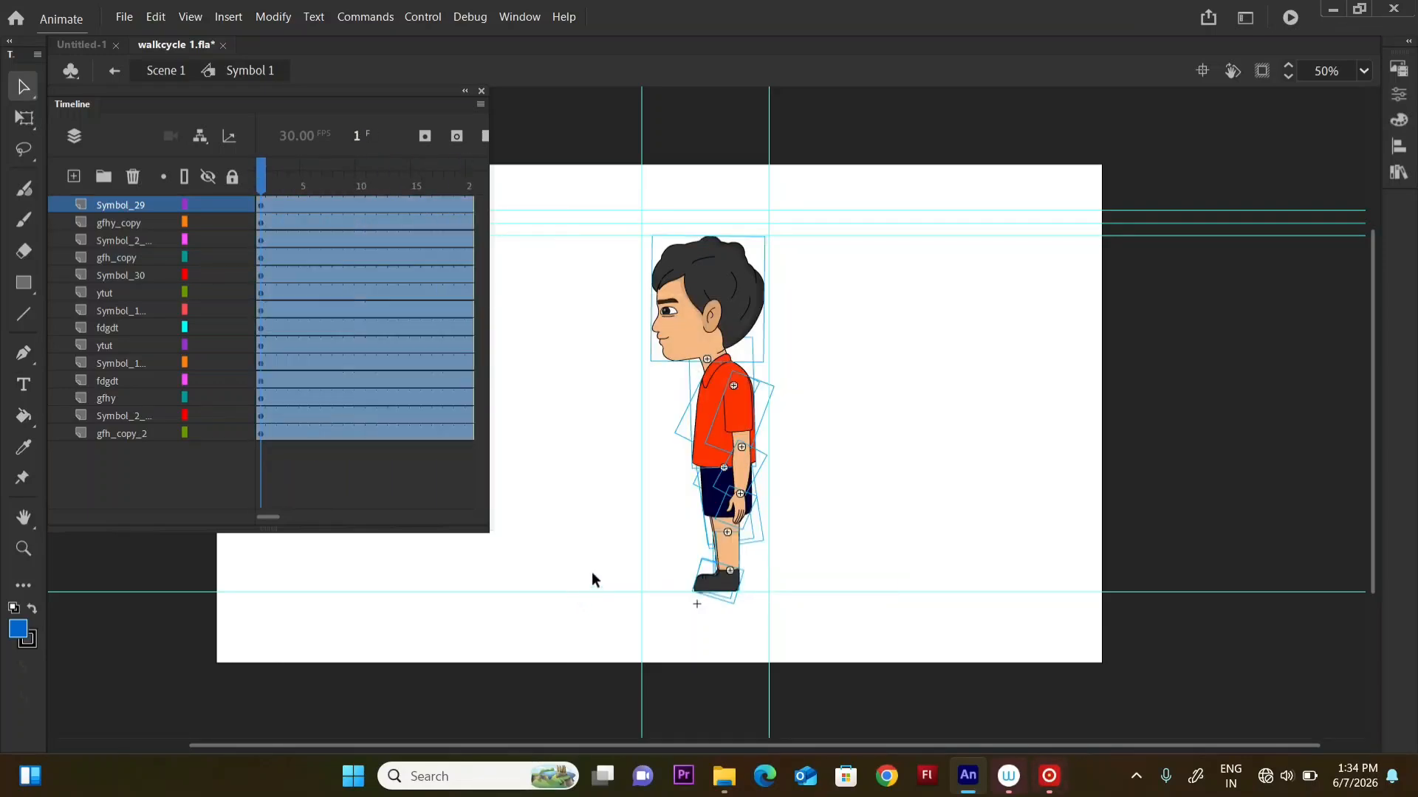
{"action": "left_click", "coordinate": [494, 405]}
{"action": "left_click_drag", "start_coordinate": [480, 196], "coordinate": [424, 495]}
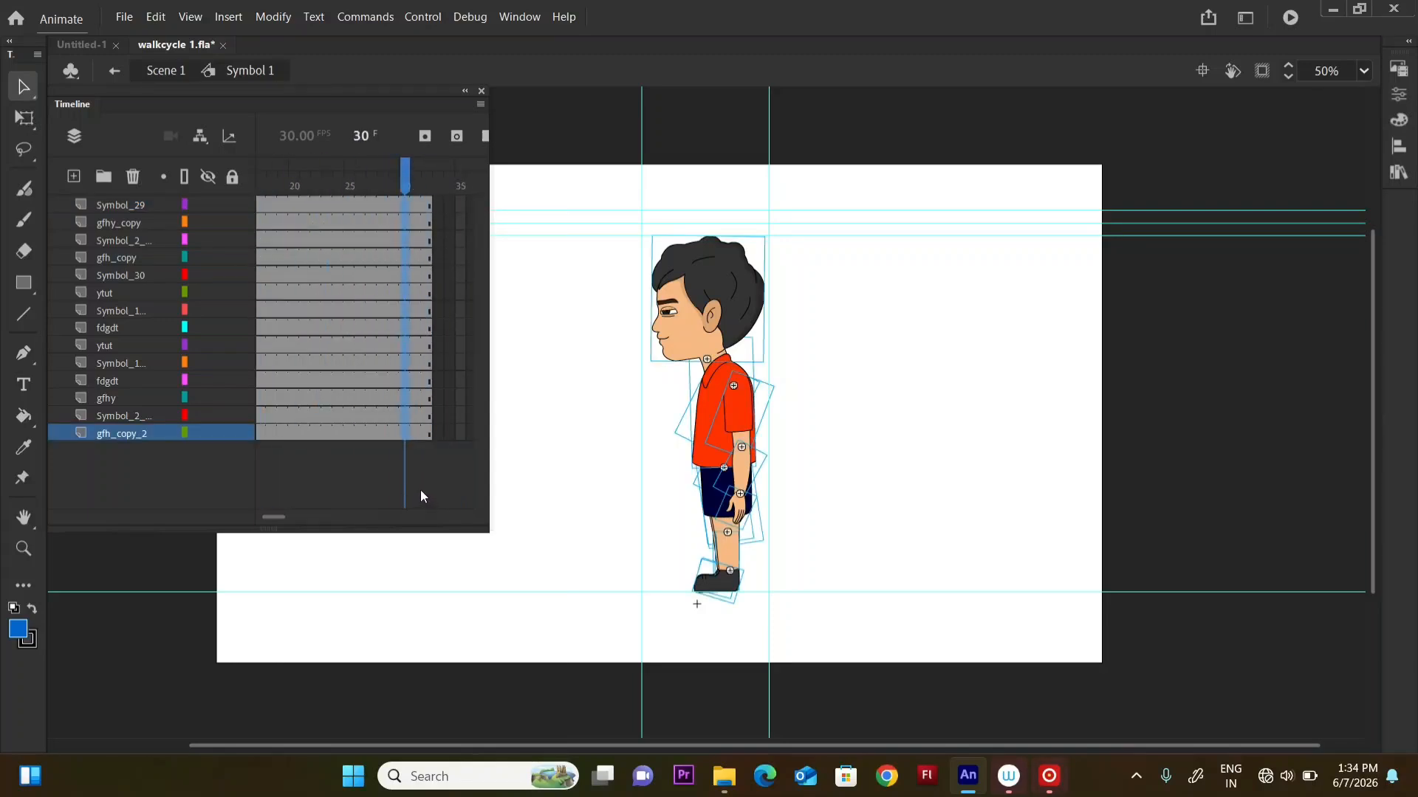
{"action": "key", "text": "F6"}
{"action": "left_click_drag", "start_coordinate": [404, 185], "coordinate": [312, 458]}
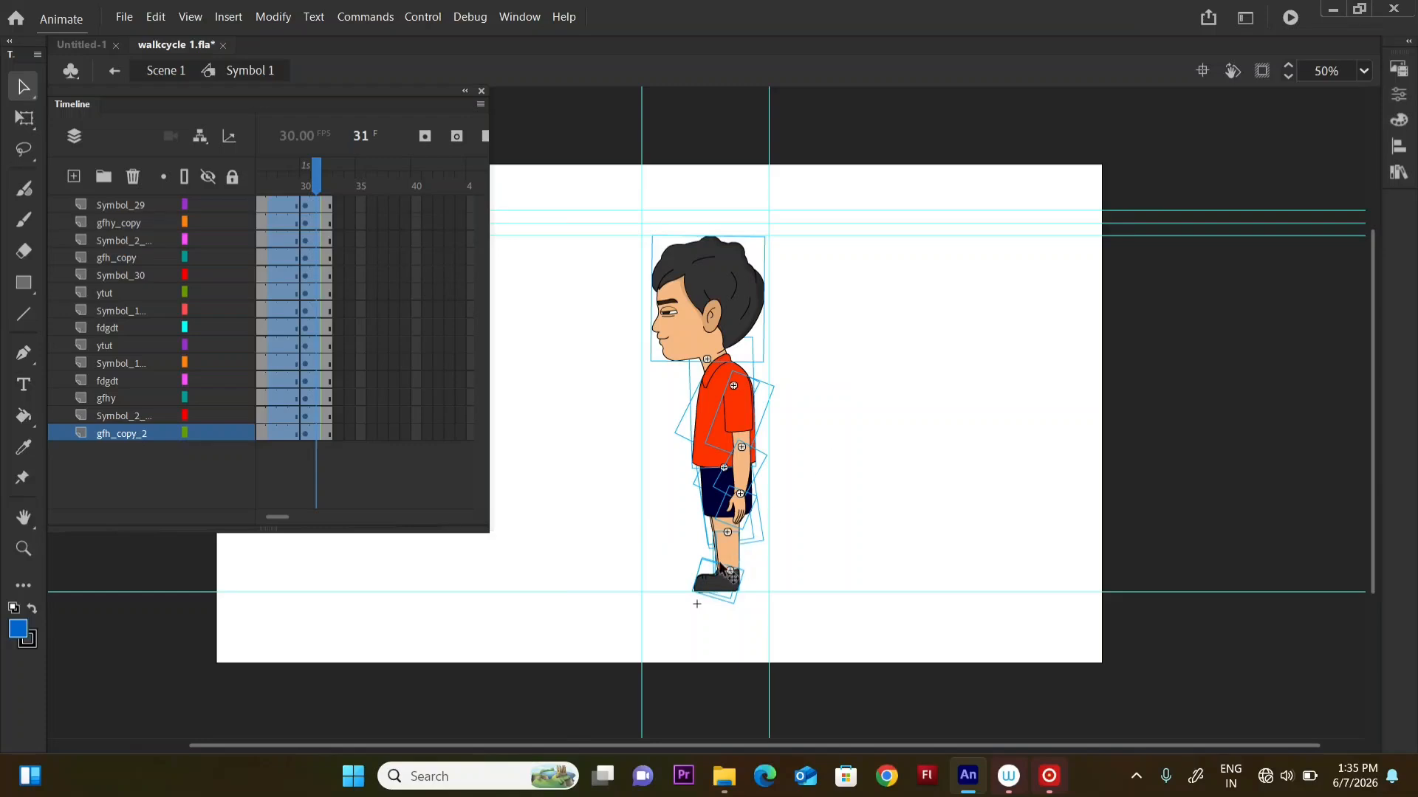
- Preview the tweened walk cycle around the passing pose at frame 21
{"action": "left_click", "coordinate": [781, 441]}
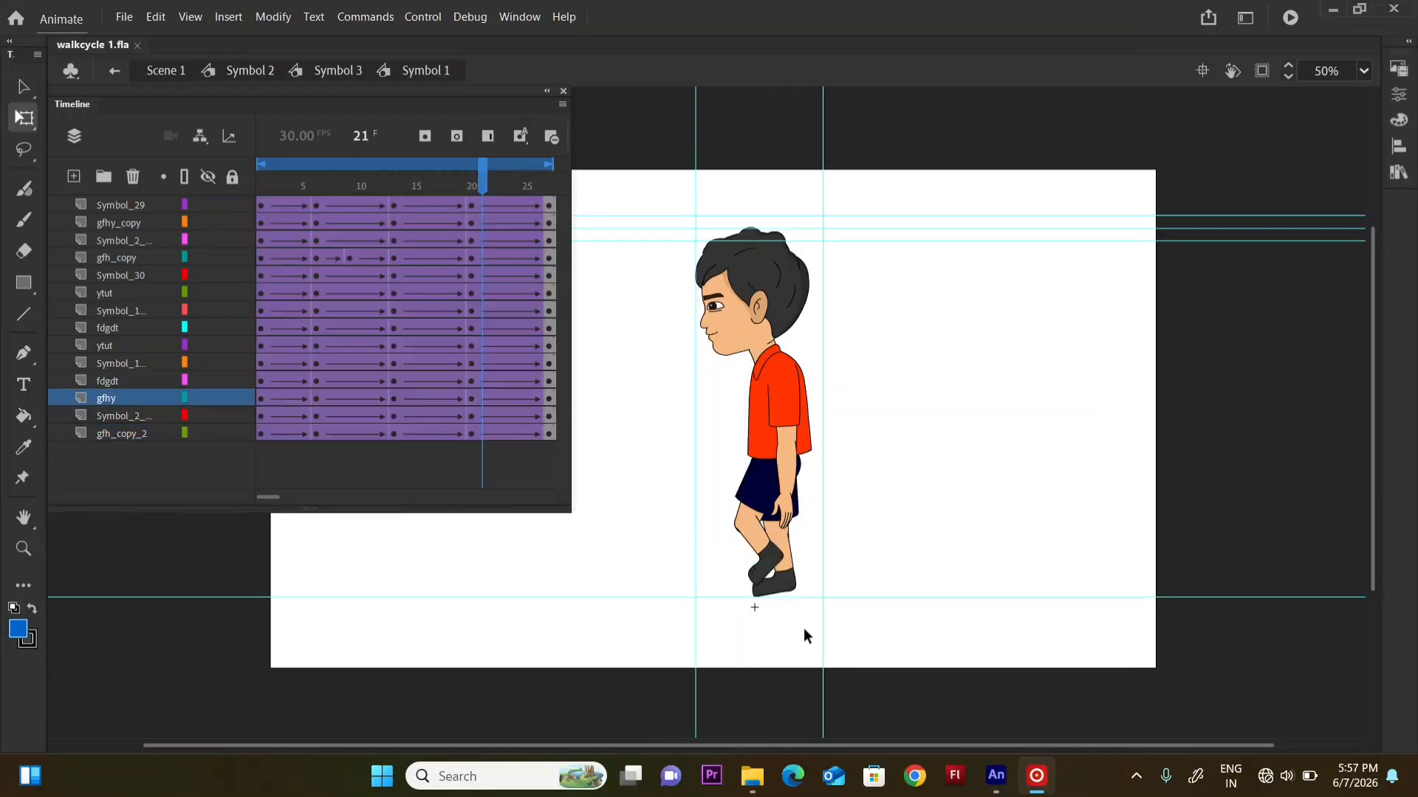
{"action": "left_click", "coordinate": [477, 165]}
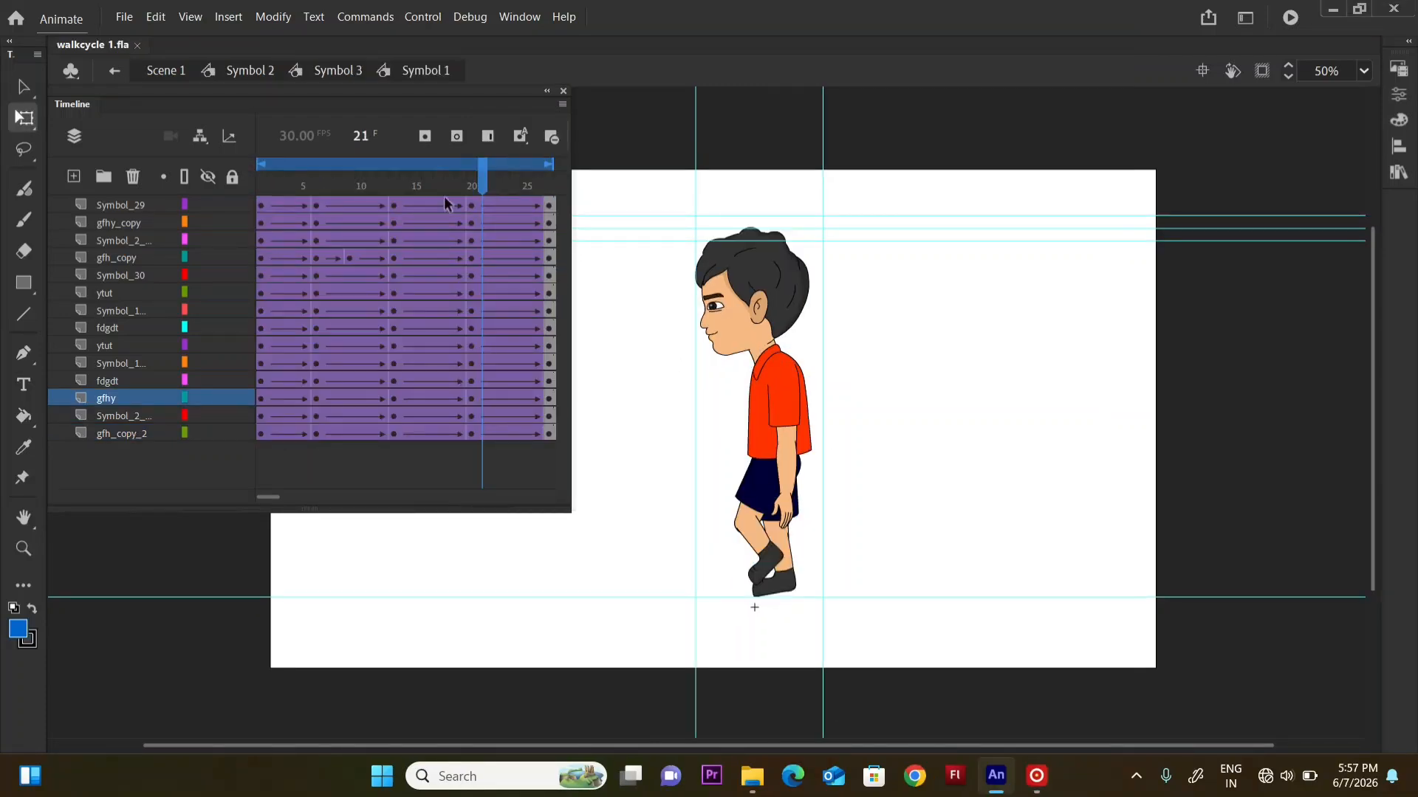
{"action": "key", "text": "Return"}
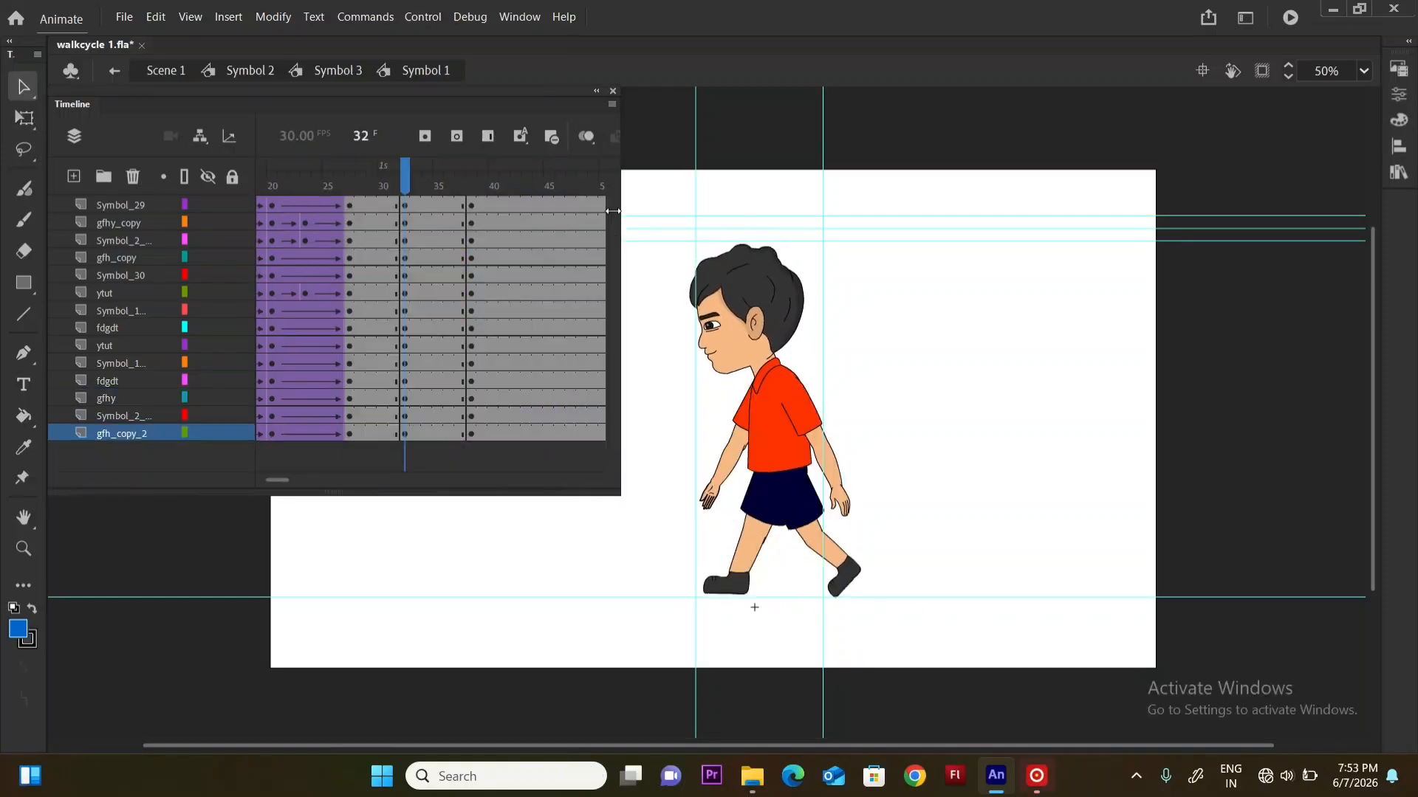
- Copy the standing leg from frame 38 onto the forward leg's three layers at frame 32, and select the trailing leg
{"action": "left_click_drag", "start_coordinate": [612, 215], "coordinate": [600, 215]}
{"action": "left_click_drag", "start_coordinate": [409, 176], "coordinate": [407, 216]}
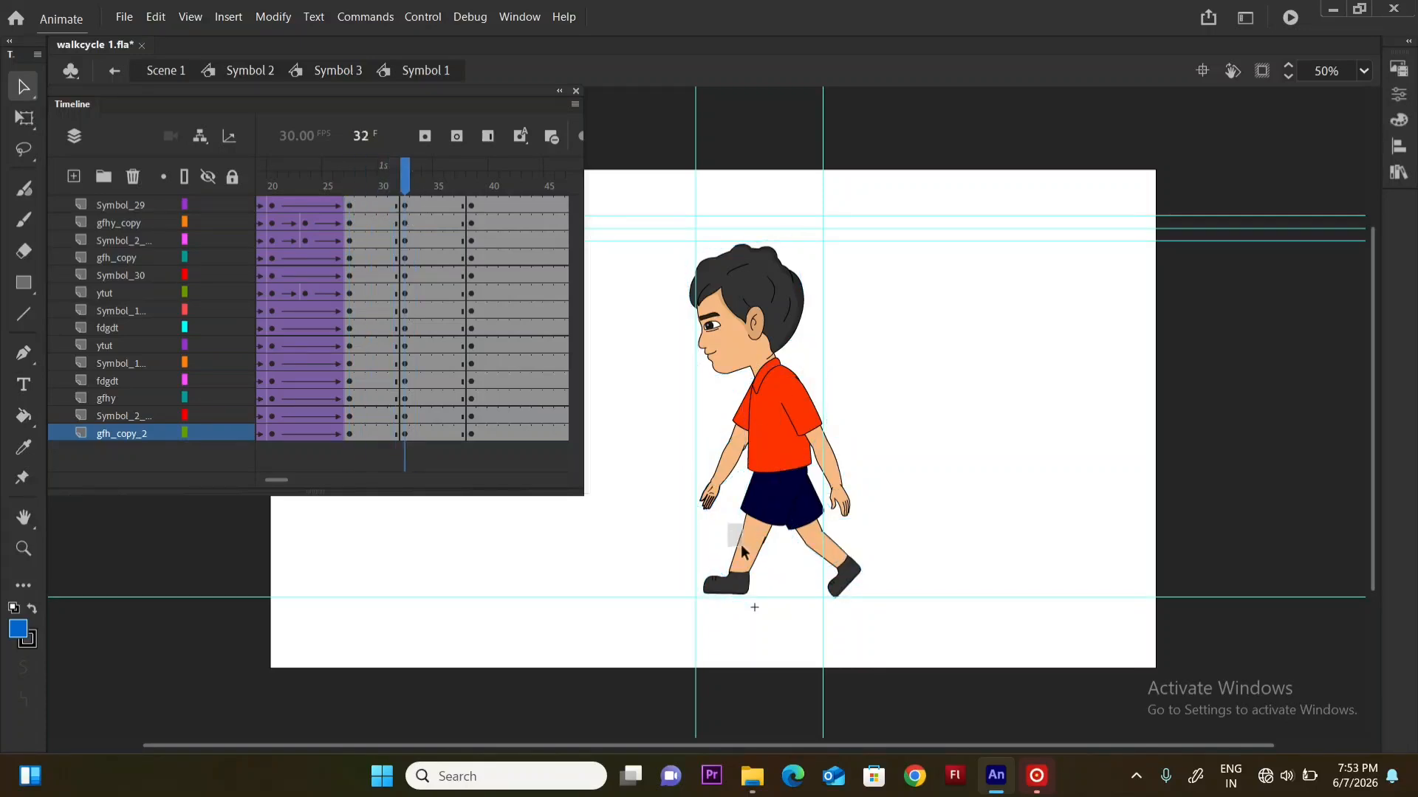
{"action": "left_click", "coordinate": [765, 524]}
{"action": "key", "text": "q"}
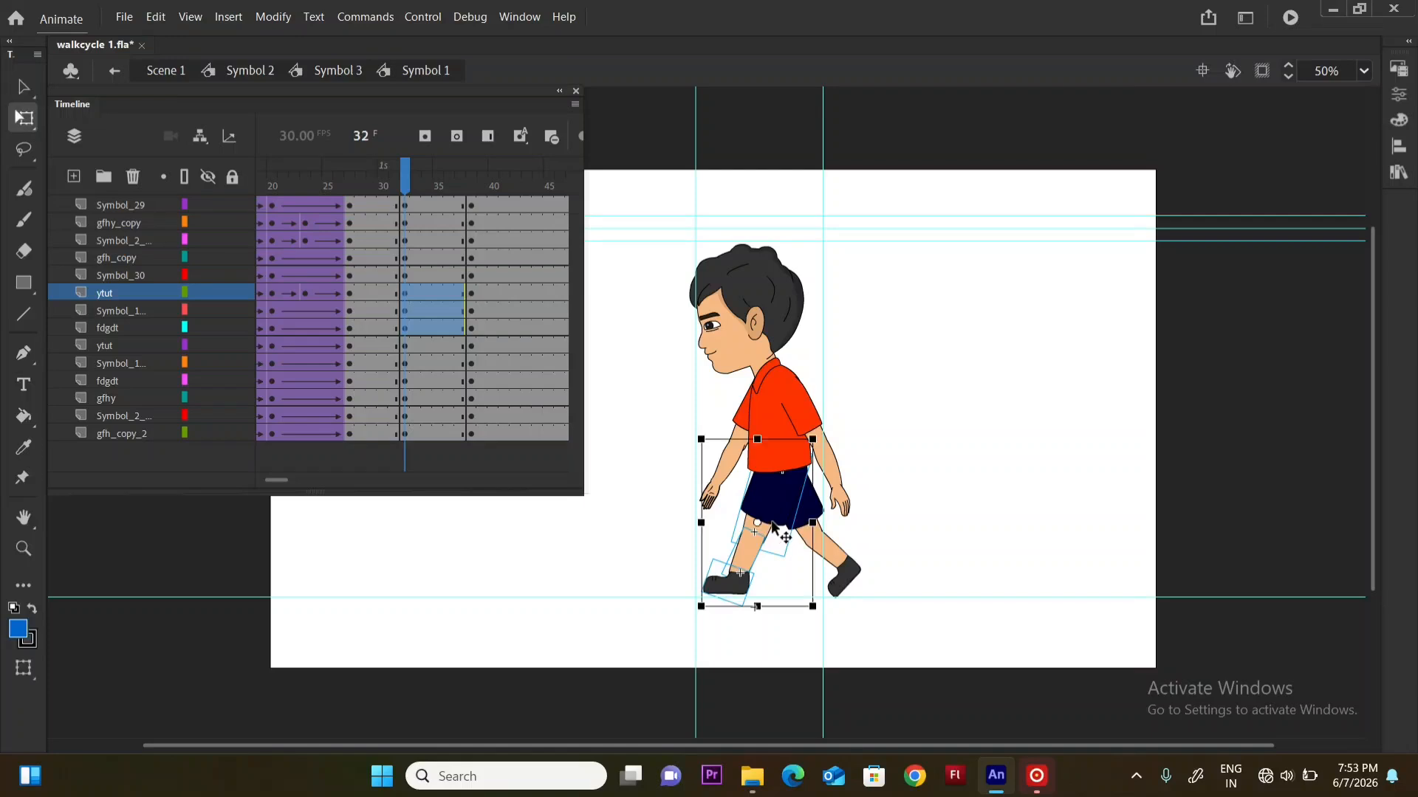
{"action": "left_click_drag", "start_coordinate": [473, 298], "coordinate": [475, 319]}
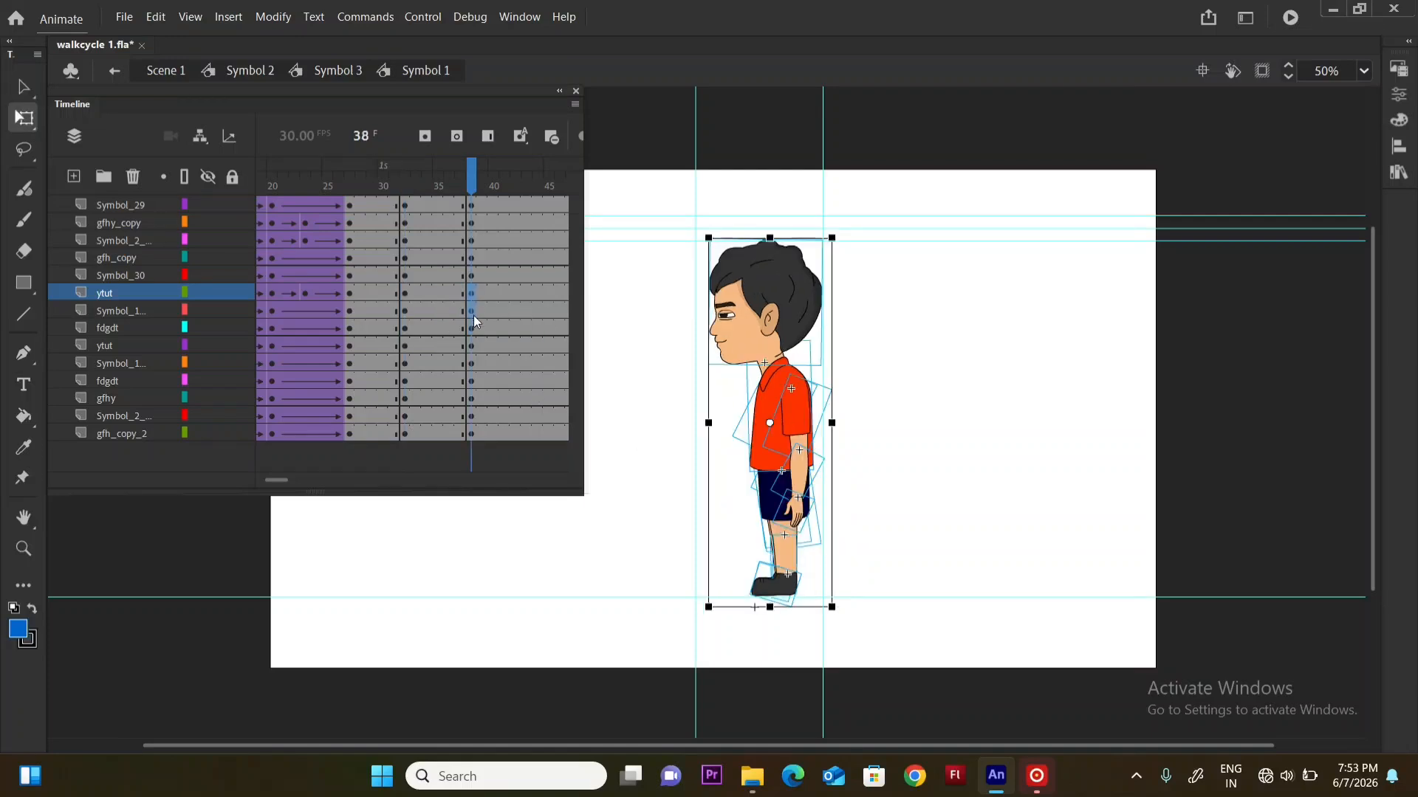
{"action": "left_click", "coordinate": [475, 327]}
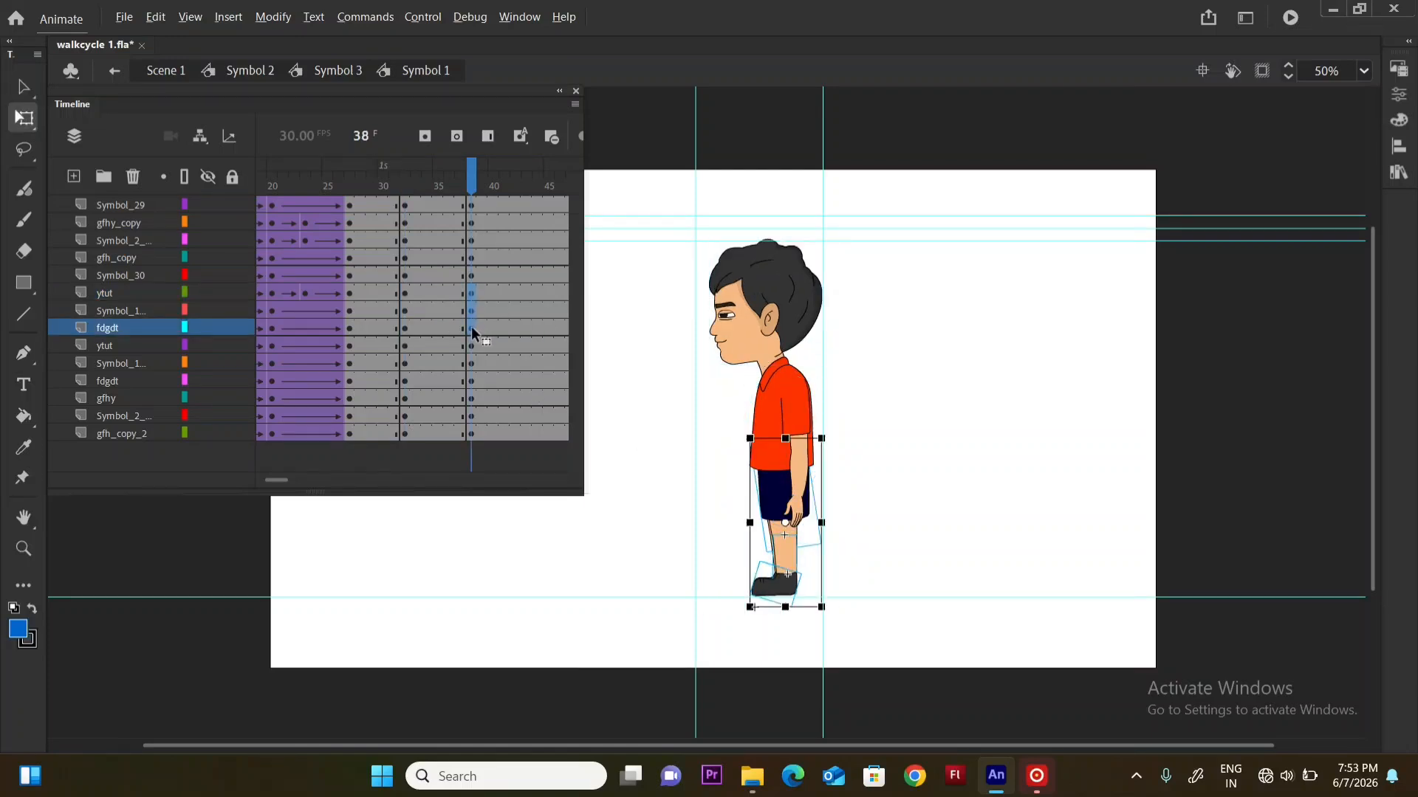
{"action": "left_click", "coordinate": [406, 325]}
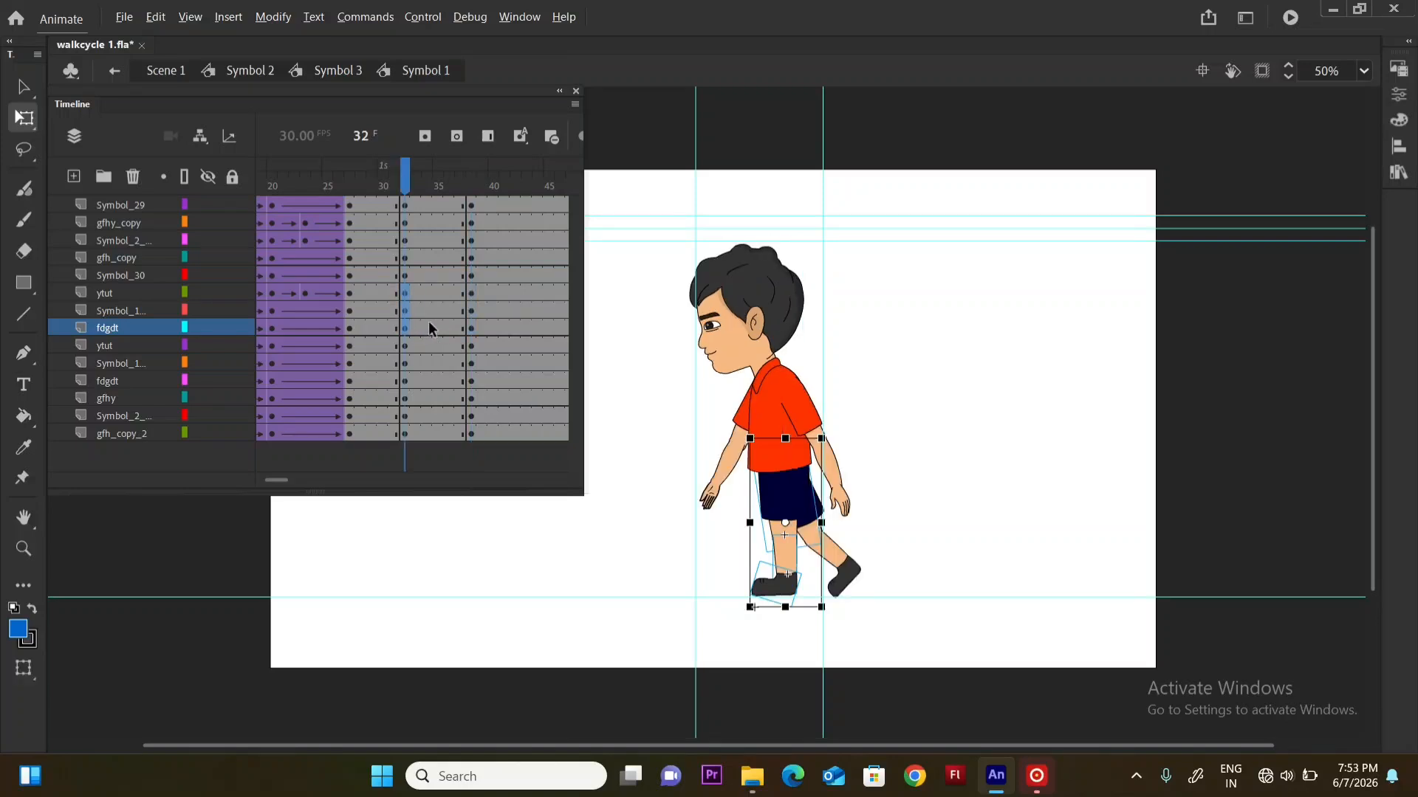
{"action": "left_click_drag", "start_coordinate": [464, 166], "coordinate": [422, 202]}
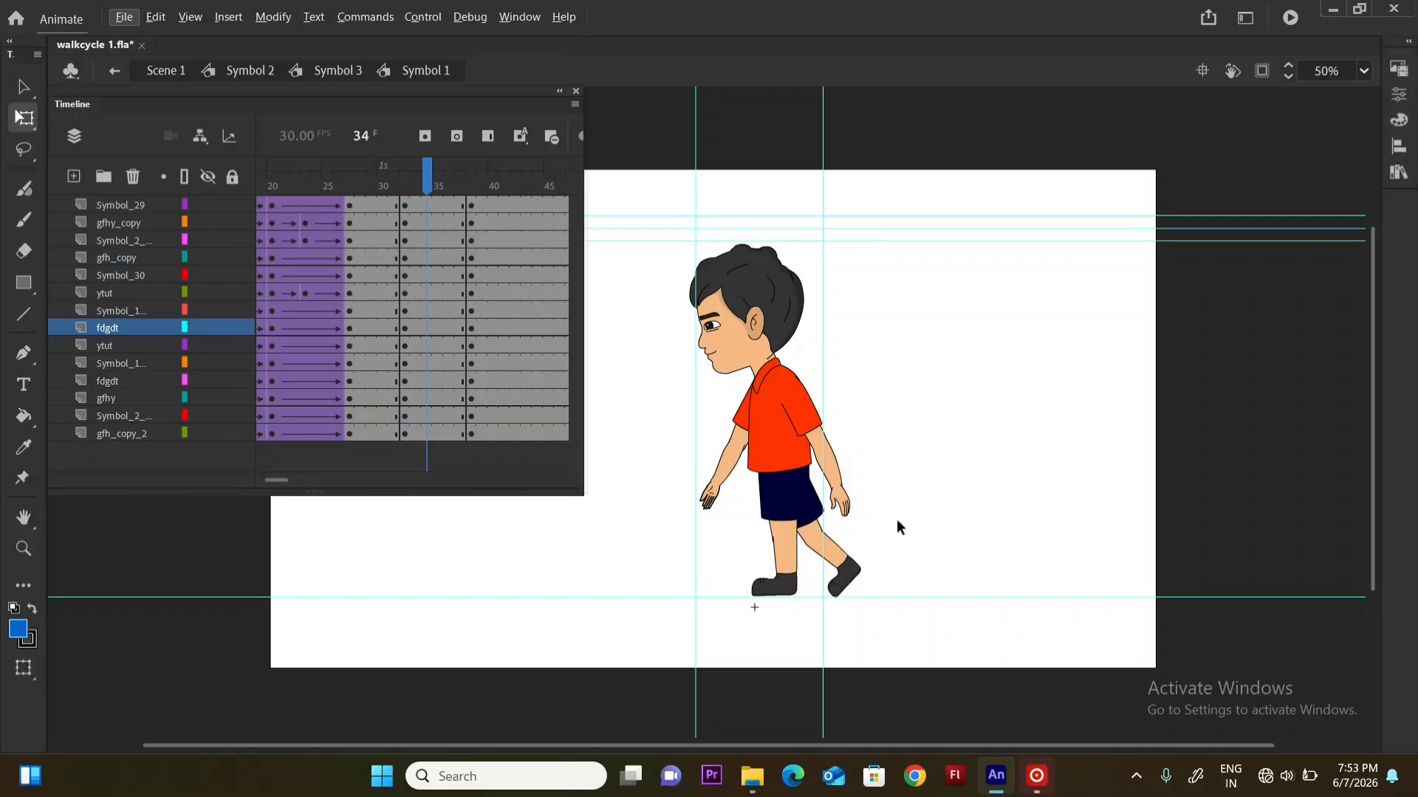
{"action": "left_click_drag", "start_coordinate": [898, 527], "coordinate": [831, 587]}
{"action": "left_click_drag", "start_coordinate": [807, 532], "coordinate": [812, 537]}
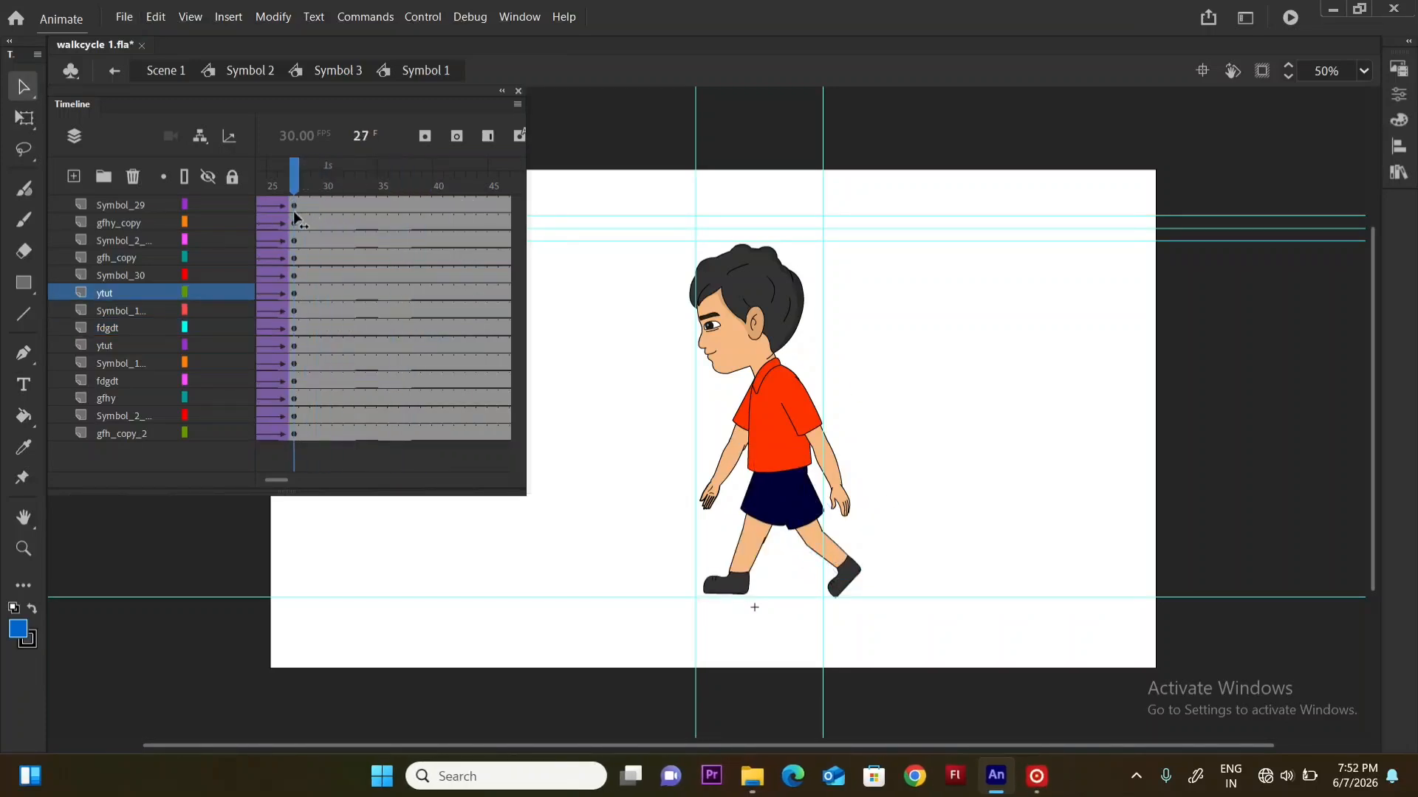
- Extend the stride pose after frame 27 with keyframes on all layers at frame 32, and enlarge the timeline
{"action": "key", "text": "comma"}
{"action": "left_click_drag", "start_coordinate": [342, 251], "coordinate": [401, 277]}
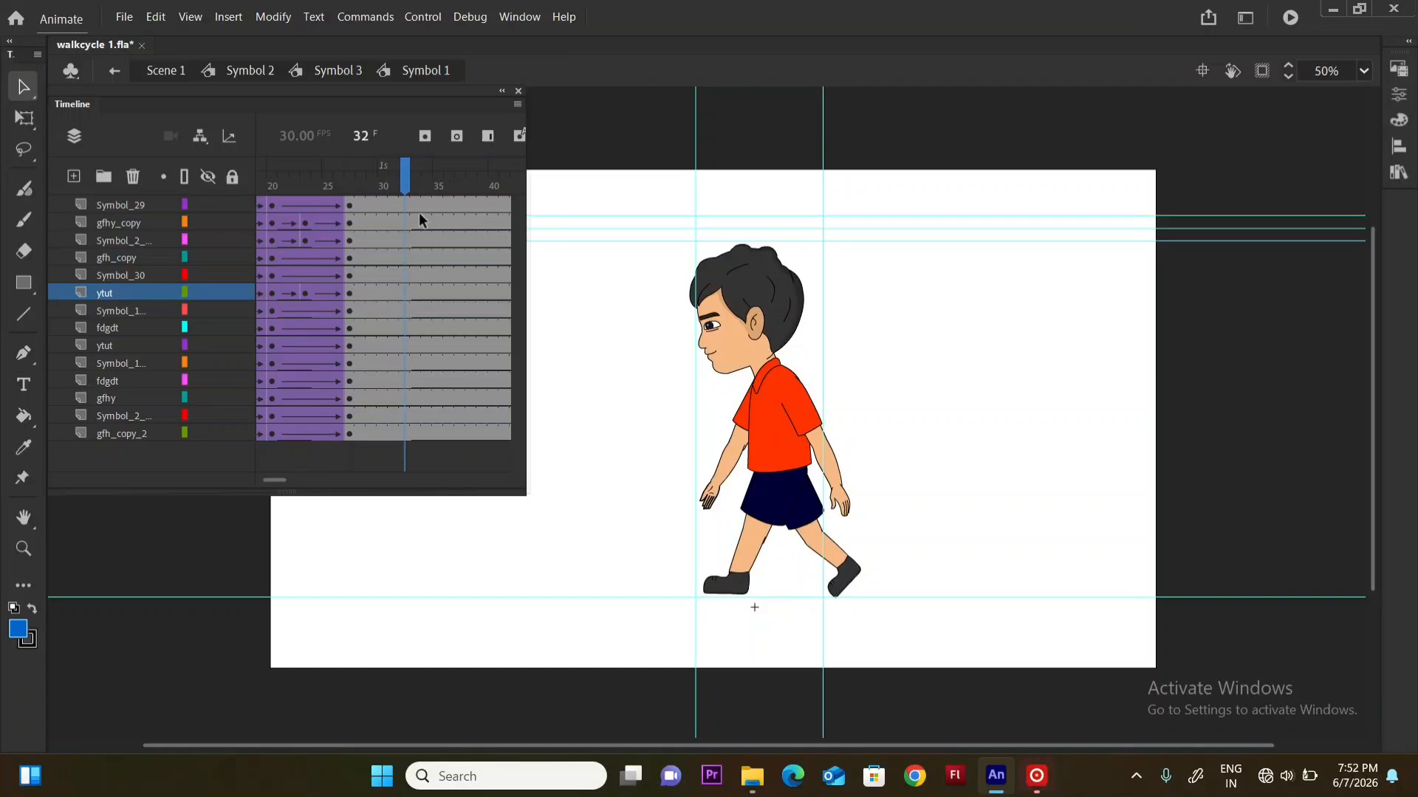
{"action": "left_click", "coordinate": [406, 434]}
{"action": "key", "text": "F6"}
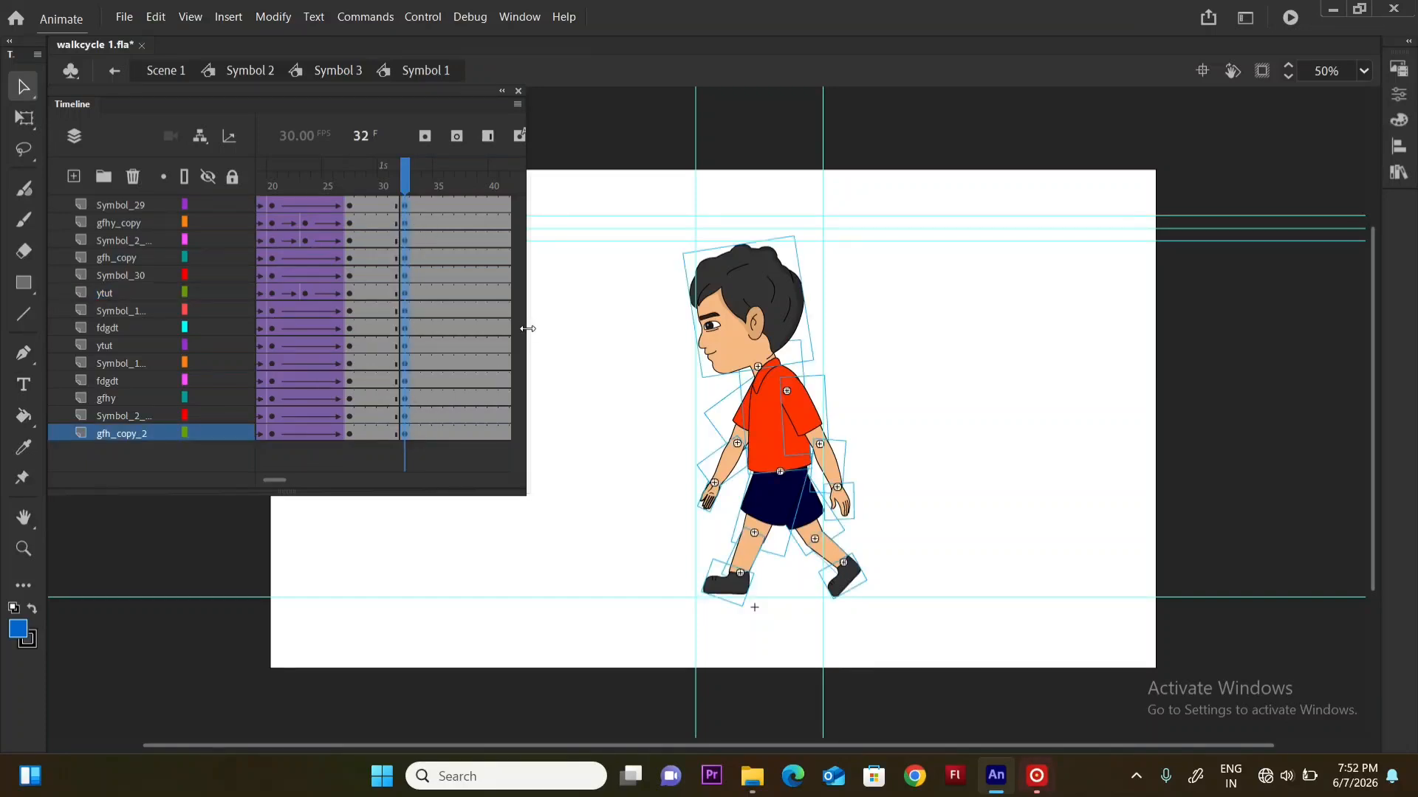
{"action": "left_click_drag", "start_coordinate": [527, 329], "coordinate": [646, 328]}
- Place the standing-pose keyframes on all layers at frame 37, and insert one frame so they sit at frame 38
{"action": "left_click_drag", "start_coordinate": [585, 206], "coordinate": [457, 436]}
{"action": "left_click", "coordinate": [361, 205]}
{"action": "left_click_drag", "start_coordinate": [362, 207], "coordinate": [418, 246]}
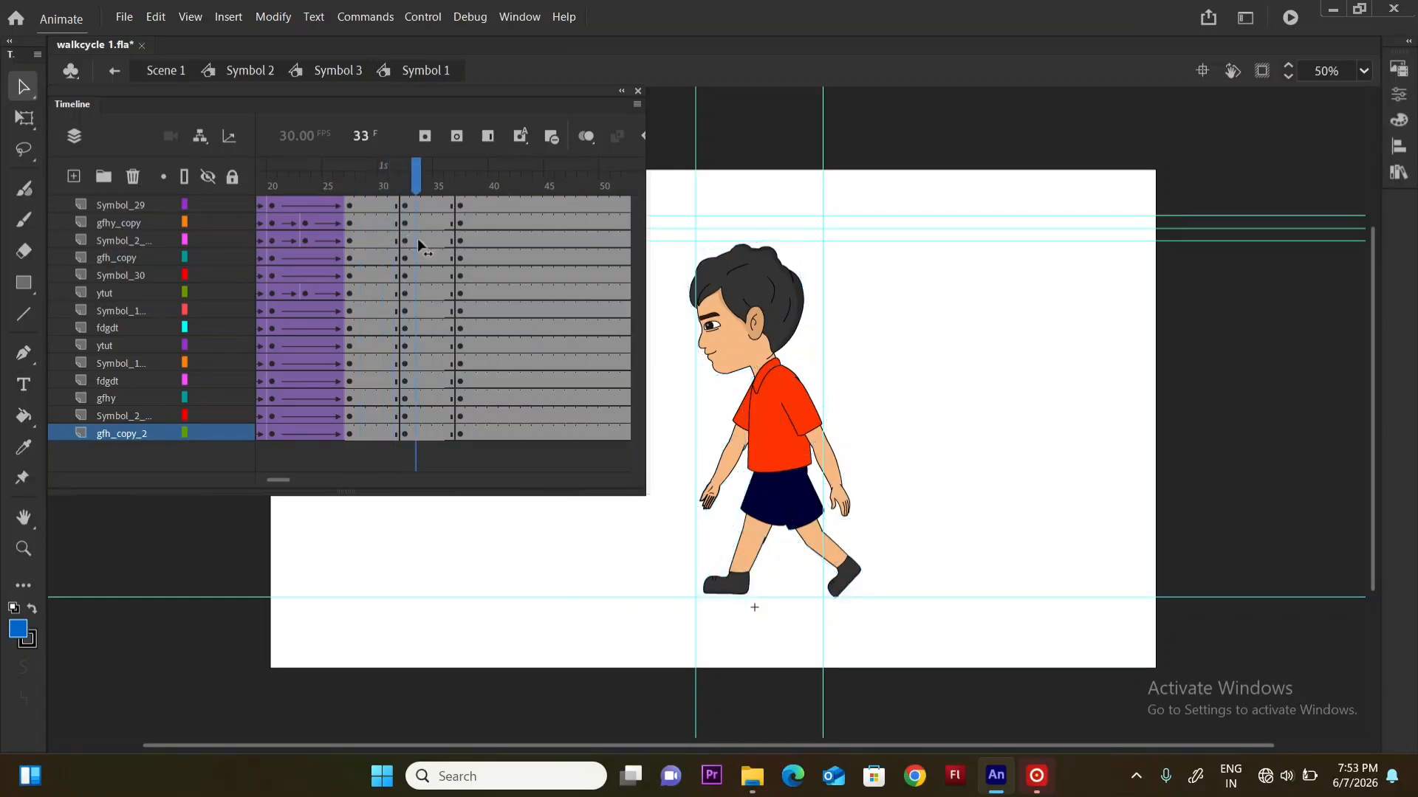
{"action": "key", "text": "F5"}
- Replace the forward leg's thigh, shin and foot at frame 32 with the straight standing leg copied from frame 38
{"action": "mouse_move", "coordinate": [430, 190]}
{"action": "left_mouse_down"}
{"action": "mouse_move", "coordinate": [376, 200]}
{"action": "mouse_move", "coordinate": [407, 203]}
{"action": "left_mouse_up"}
{"action": "left_click_drag", "start_coordinate": [649, 200], "coordinate": [594, 215]}
{"action": "left_click_drag", "start_coordinate": [409, 184], "coordinate": [406, 214]}
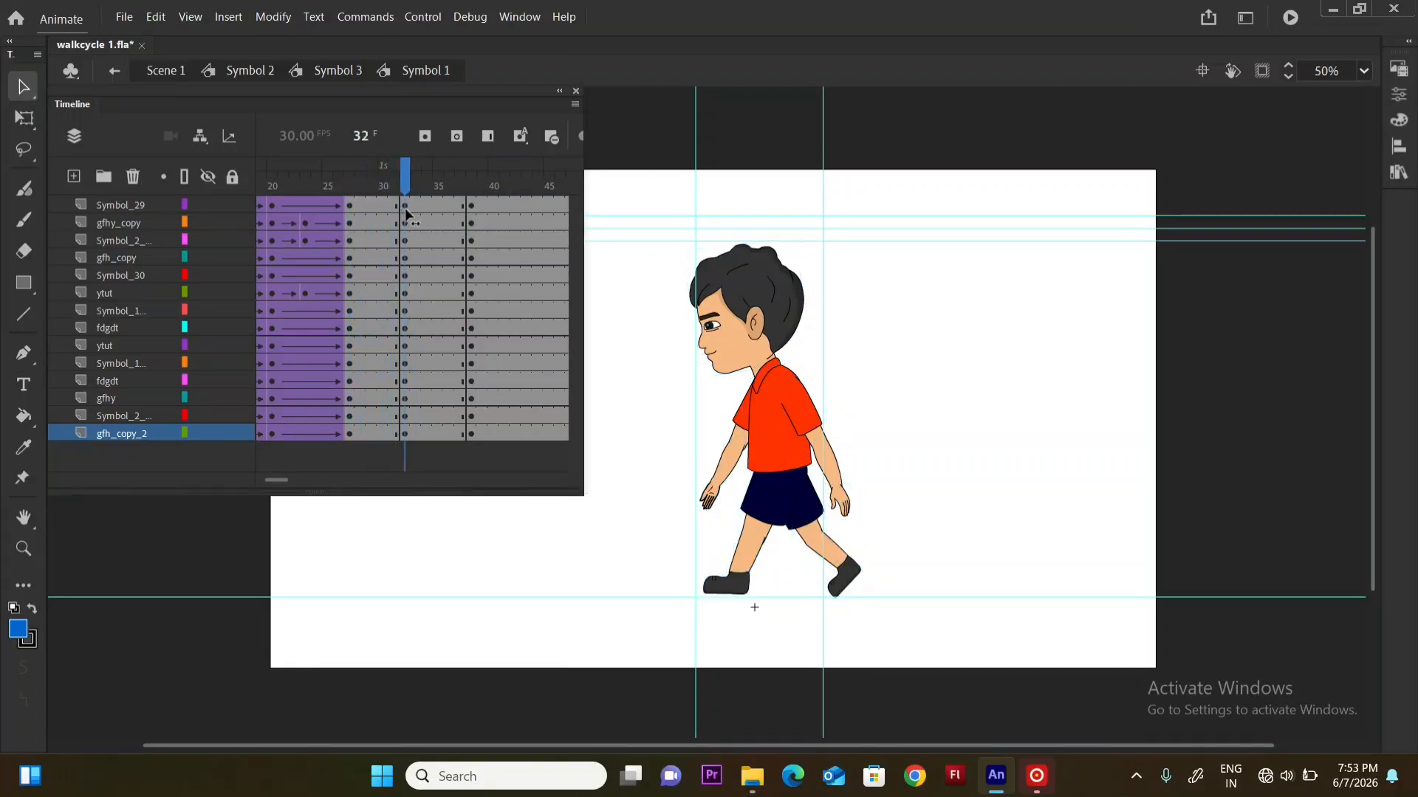
{"action": "left_click", "coordinate": [753, 573]}
{"action": "key", "text": "q"}
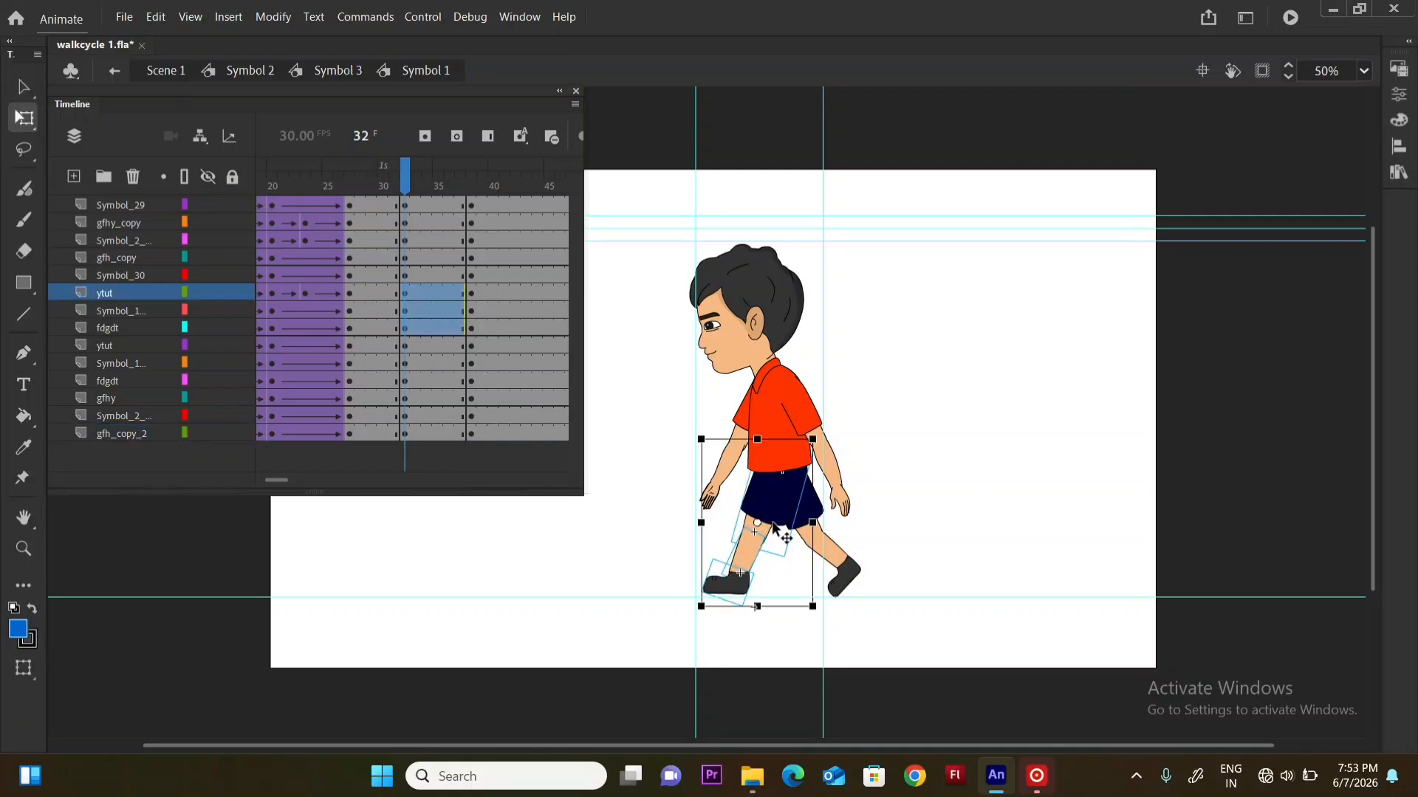
{"action": "left_click_drag", "start_coordinate": [471, 293], "coordinate": [474, 322]}
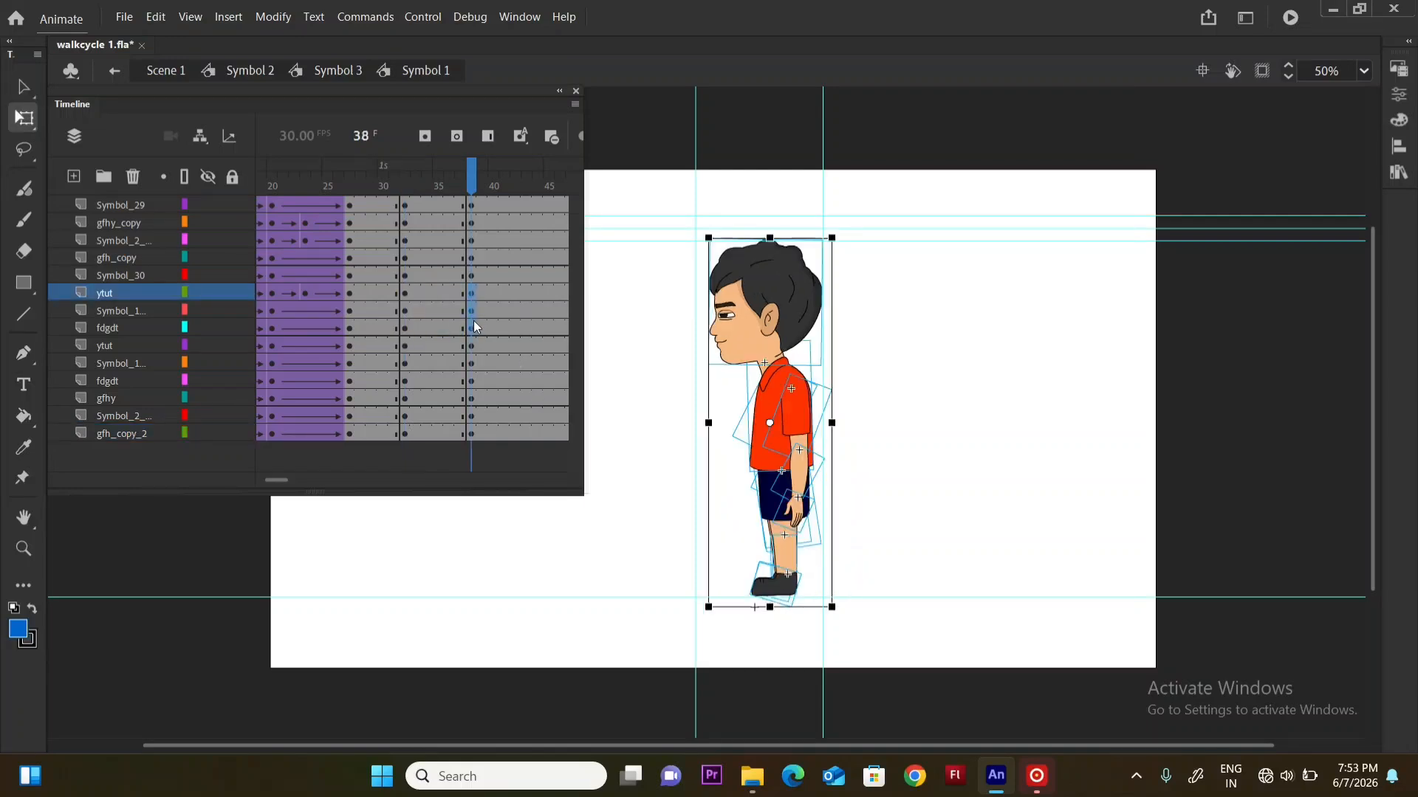
{"action": "left_click", "coordinate": [474, 326]}
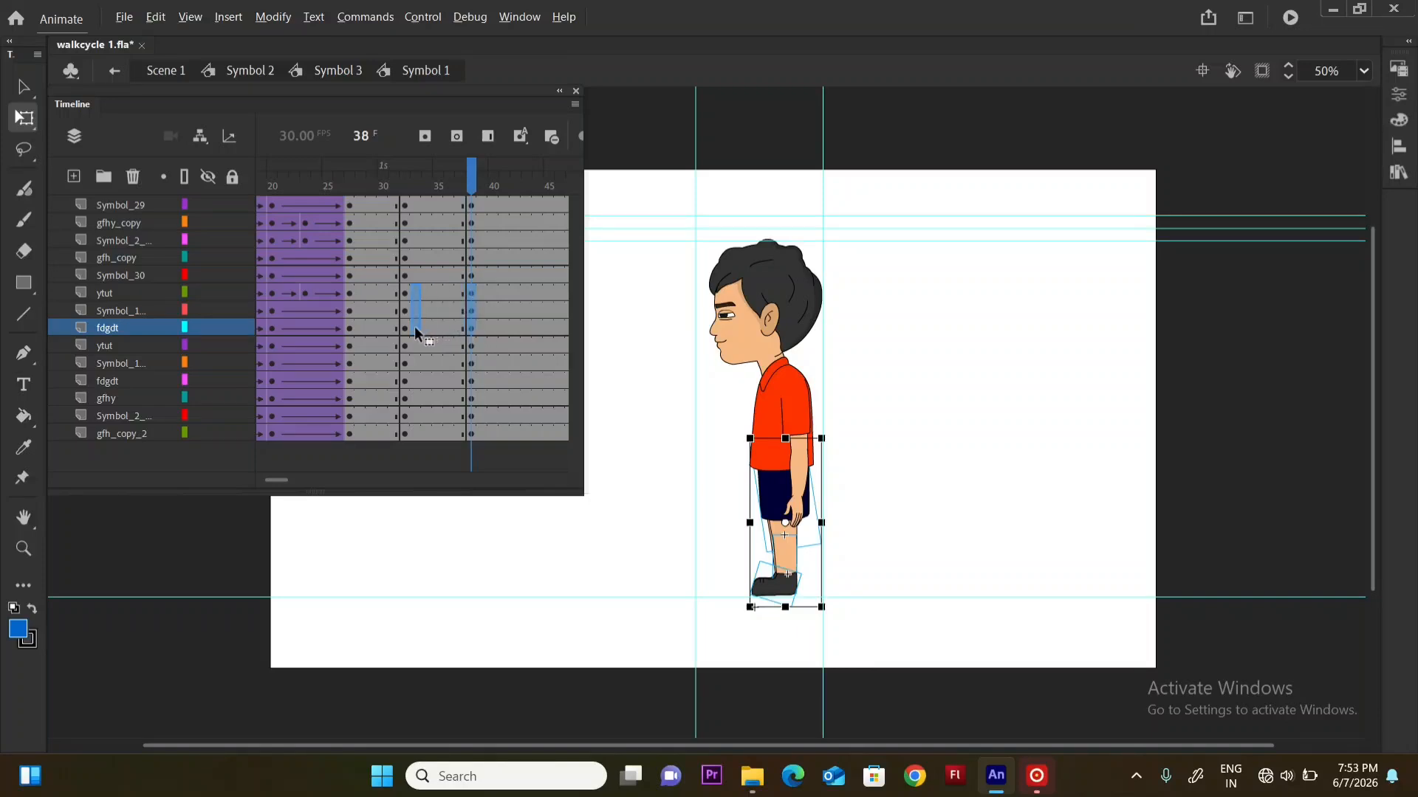
{"action": "left_click_drag", "start_coordinate": [410, 326], "coordinate": [404, 326]}
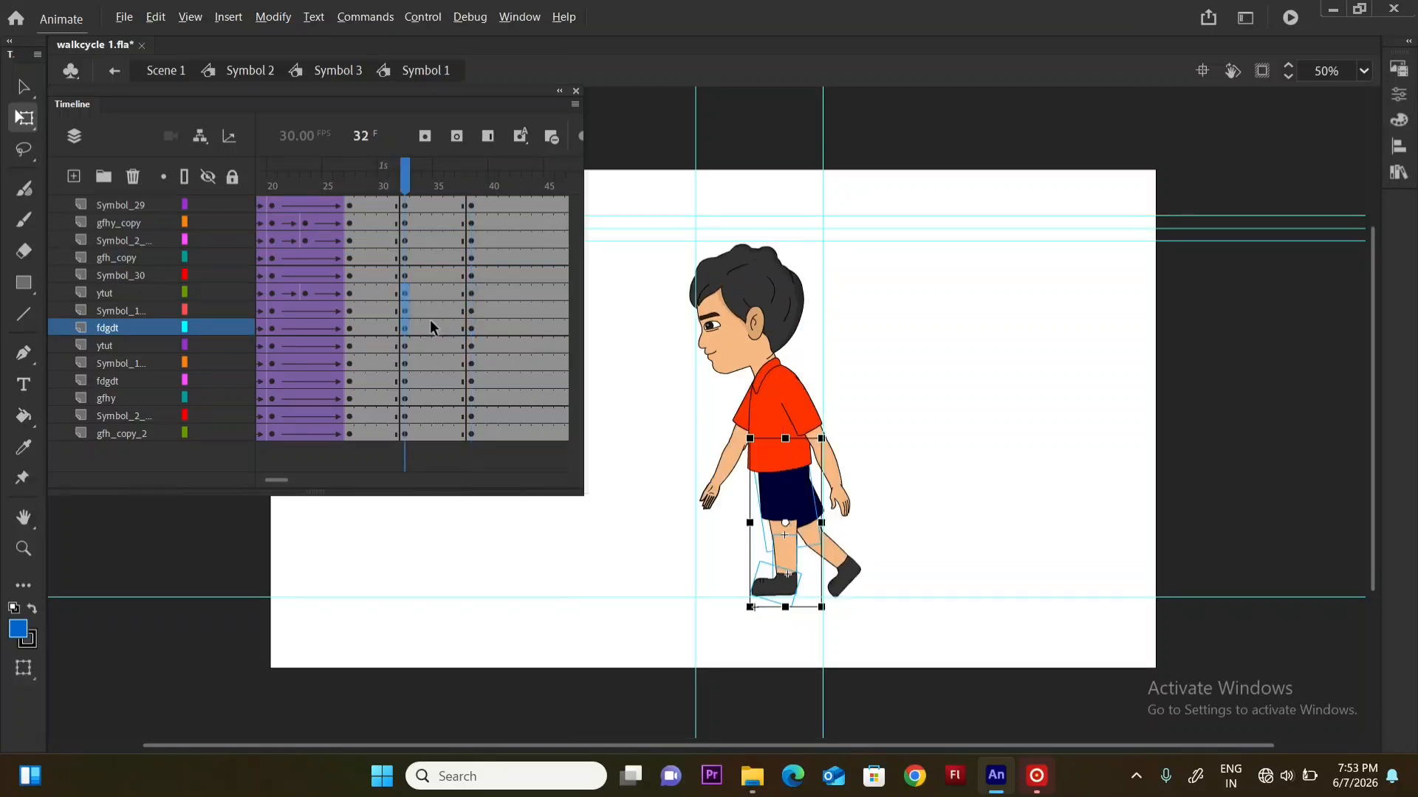
- Swing the trailing leg of the frame 32 pose forward about the hip so it passes in front of the standing leg
{"action": "left_click_drag", "start_coordinate": [421, 171], "coordinate": [424, 203]}
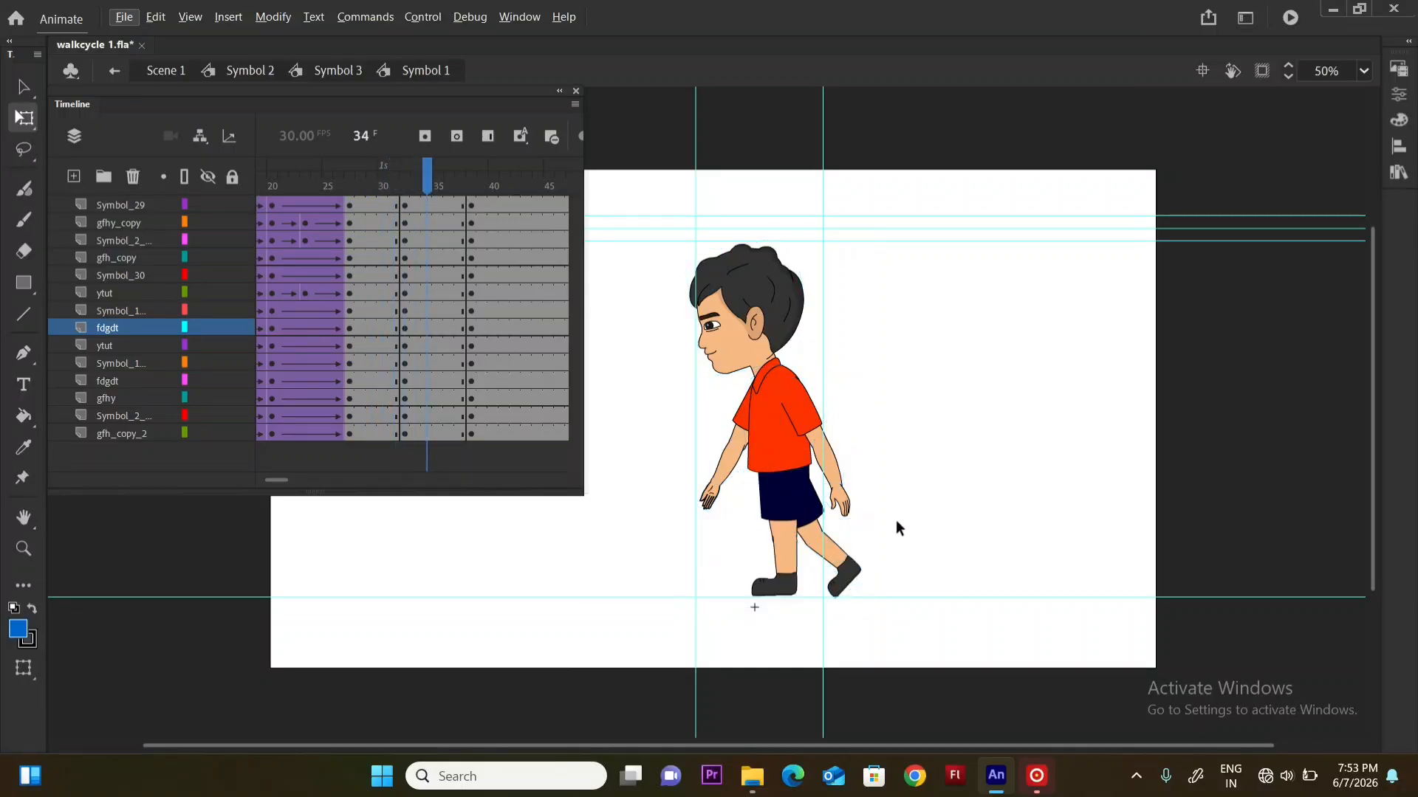
{"action": "left_click_drag", "start_coordinate": [901, 521], "coordinate": [819, 594]}
{"action": "left_click_drag", "start_coordinate": [809, 526], "coordinate": [800, 470]}
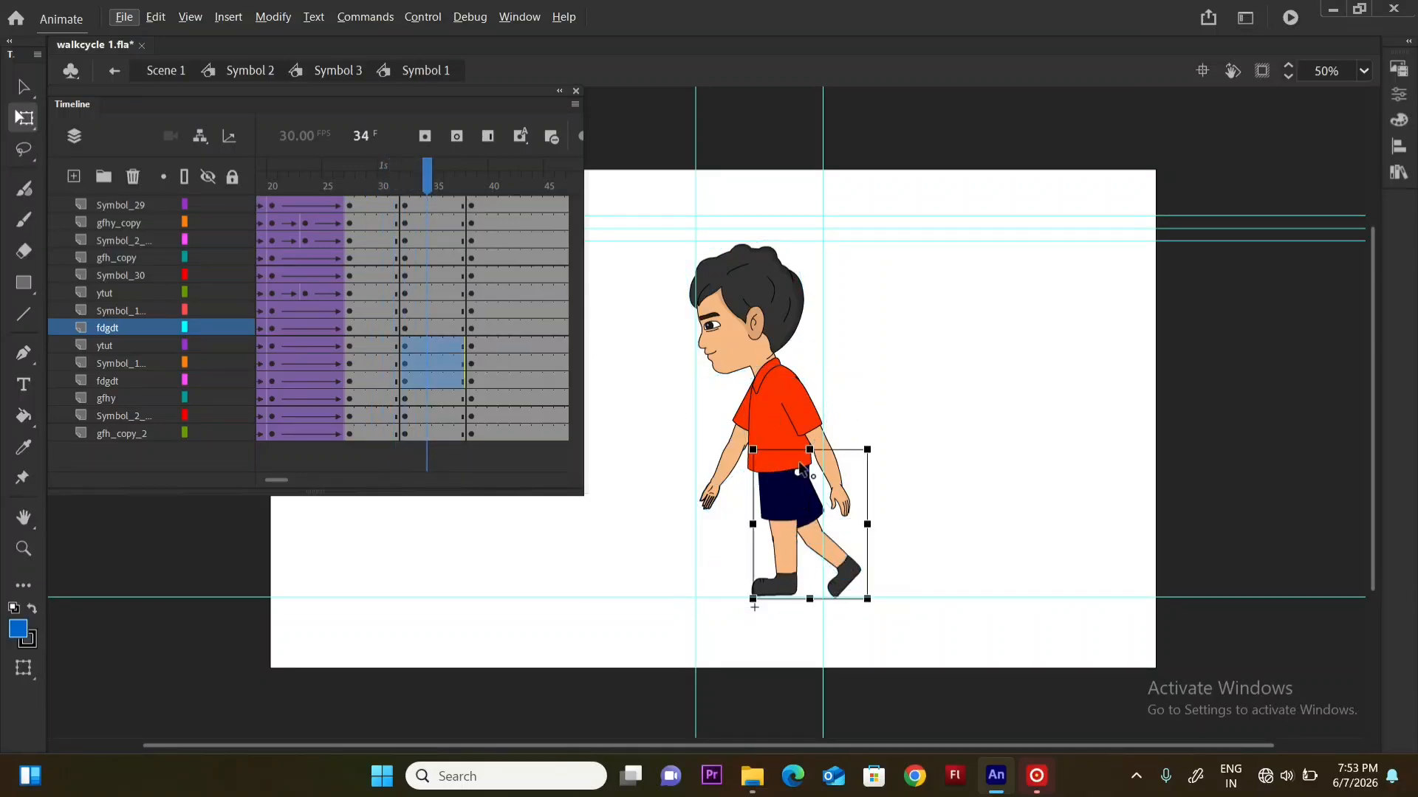
{"action": "left_click_drag", "start_coordinate": [839, 608], "coordinate": [742, 525]}
{"action": "left_click", "coordinate": [705, 617]}
{"action": "left_click", "coordinate": [716, 565]}
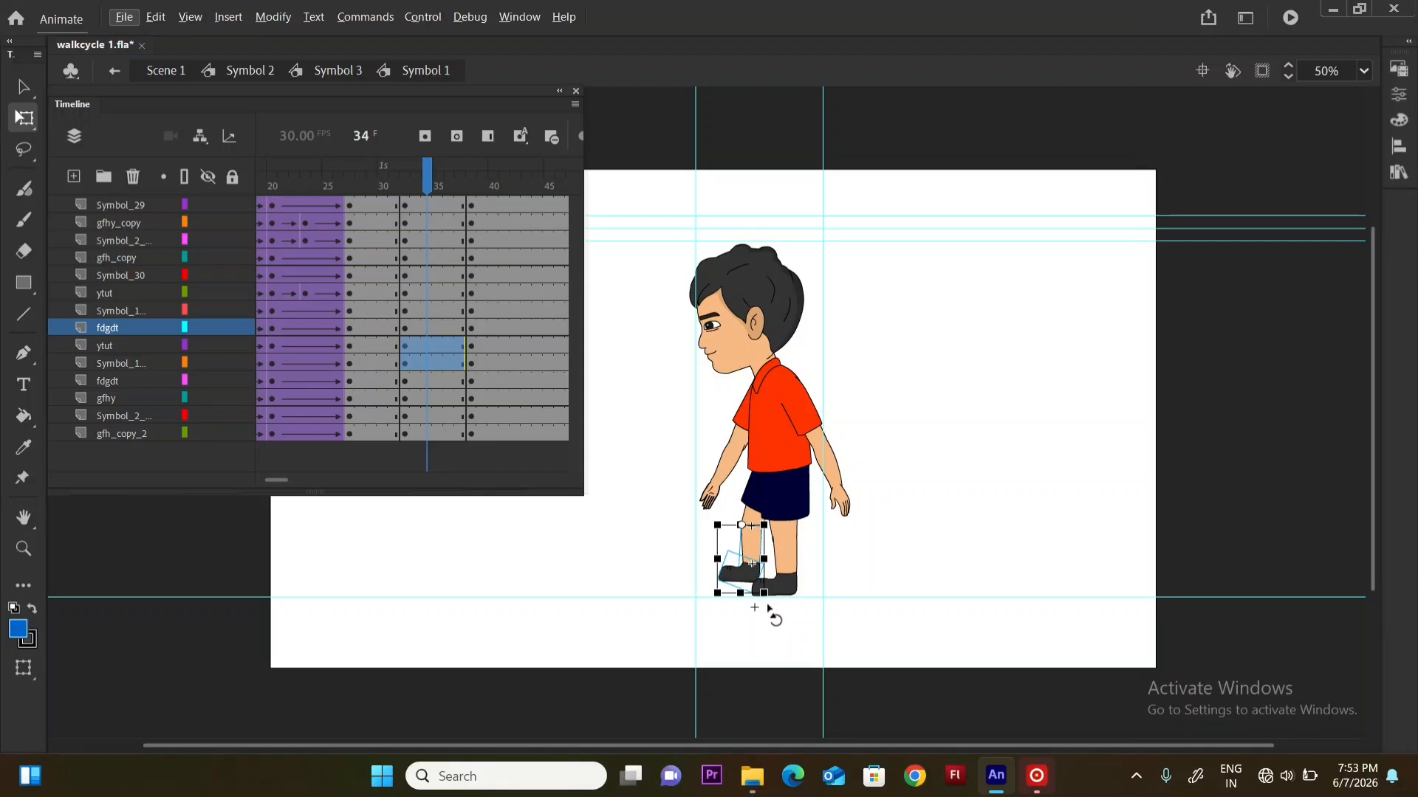
- Bend the trailing leg's knee by rotating its shin and foot back, tucking the foot behind the standing foot
{"action": "left_click_drag", "start_coordinate": [768, 606], "coordinate": [803, 596]}
{"action": "left_click", "coordinate": [814, 565]}
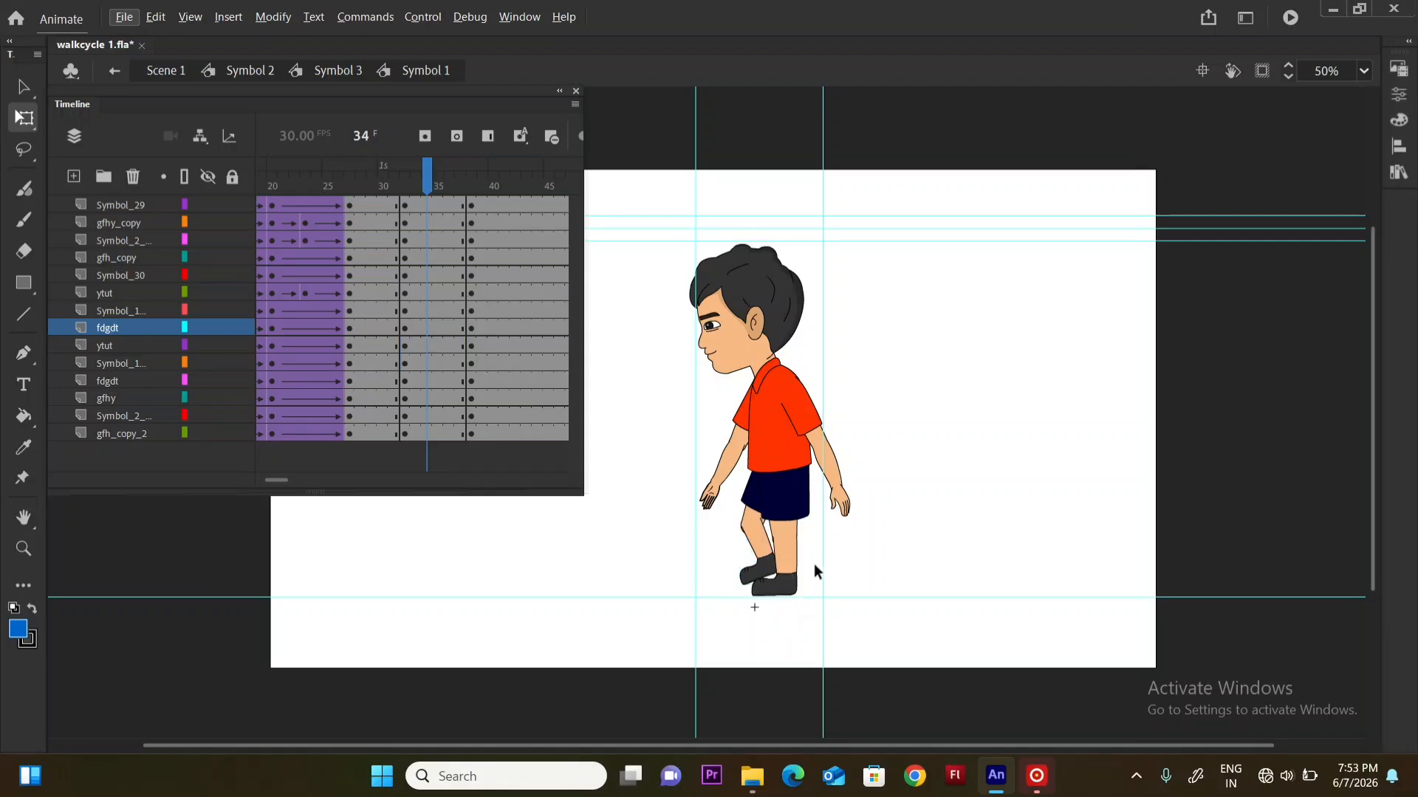
{"action": "left_click", "coordinate": [759, 546]}
{"action": "left_click", "coordinate": [867, 544]}
{"action": "left_click", "coordinate": [390, 345]}
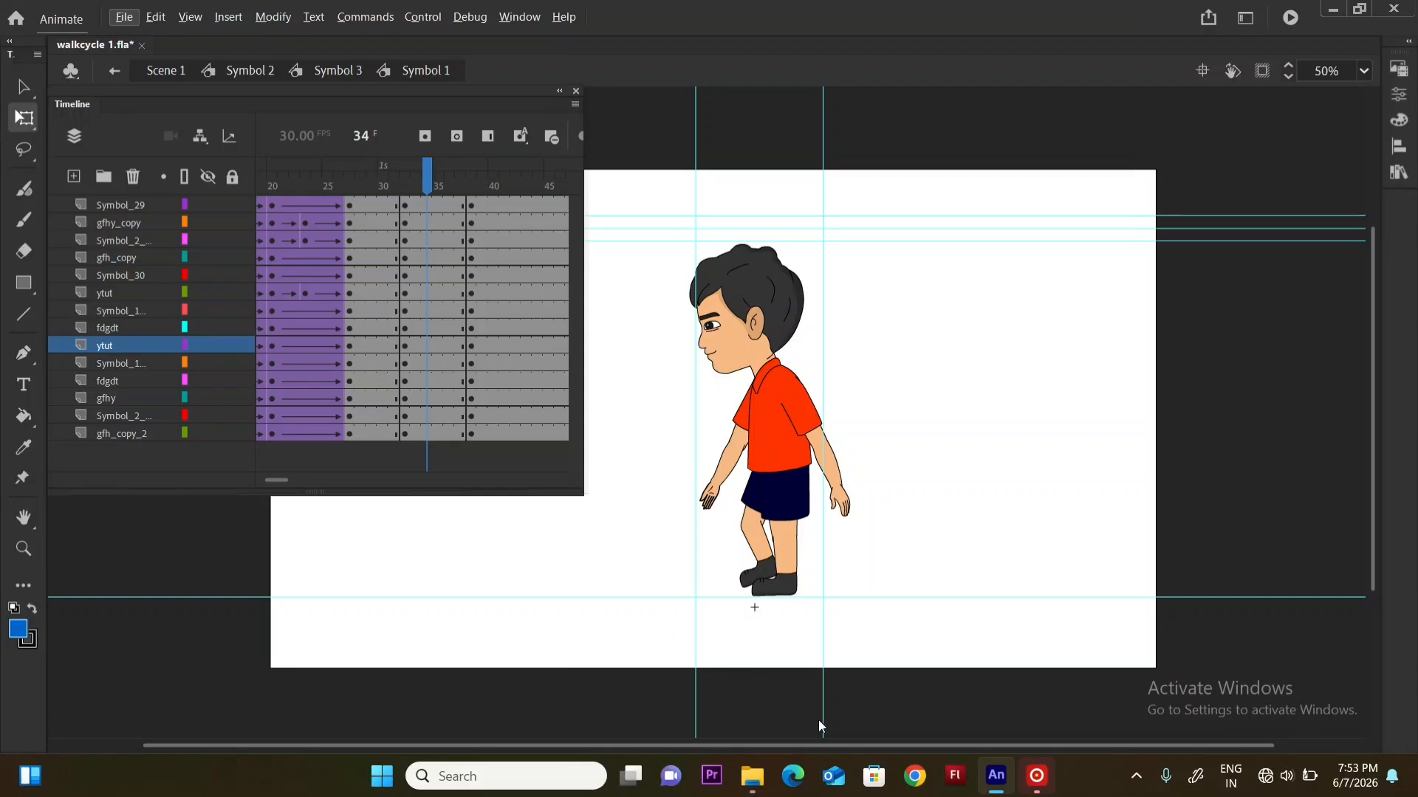
{"action": "left_click_drag", "start_coordinate": [818, 724], "coordinate": [753, 517]}
{"action": "left_click_drag", "start_coordinate": [426, 177], "coordinate": [418, 237]}
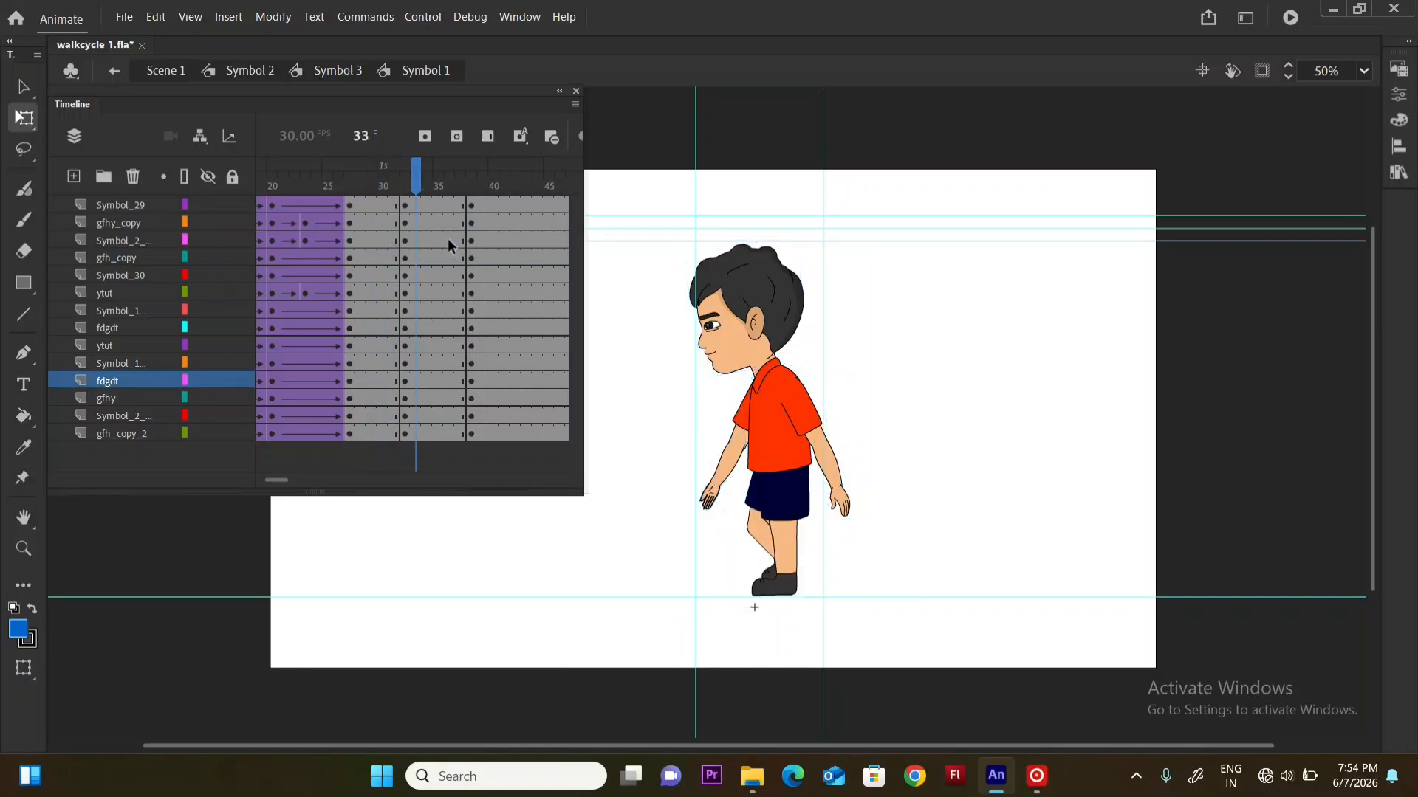
- Raise the whole figure slightly in the frame 32 pose, leaving the standing leg's shin and foot planted on the ground
{"action": "left_click_drag", "start_coordinate": [933, 228], "coordinate": [629, 620]}
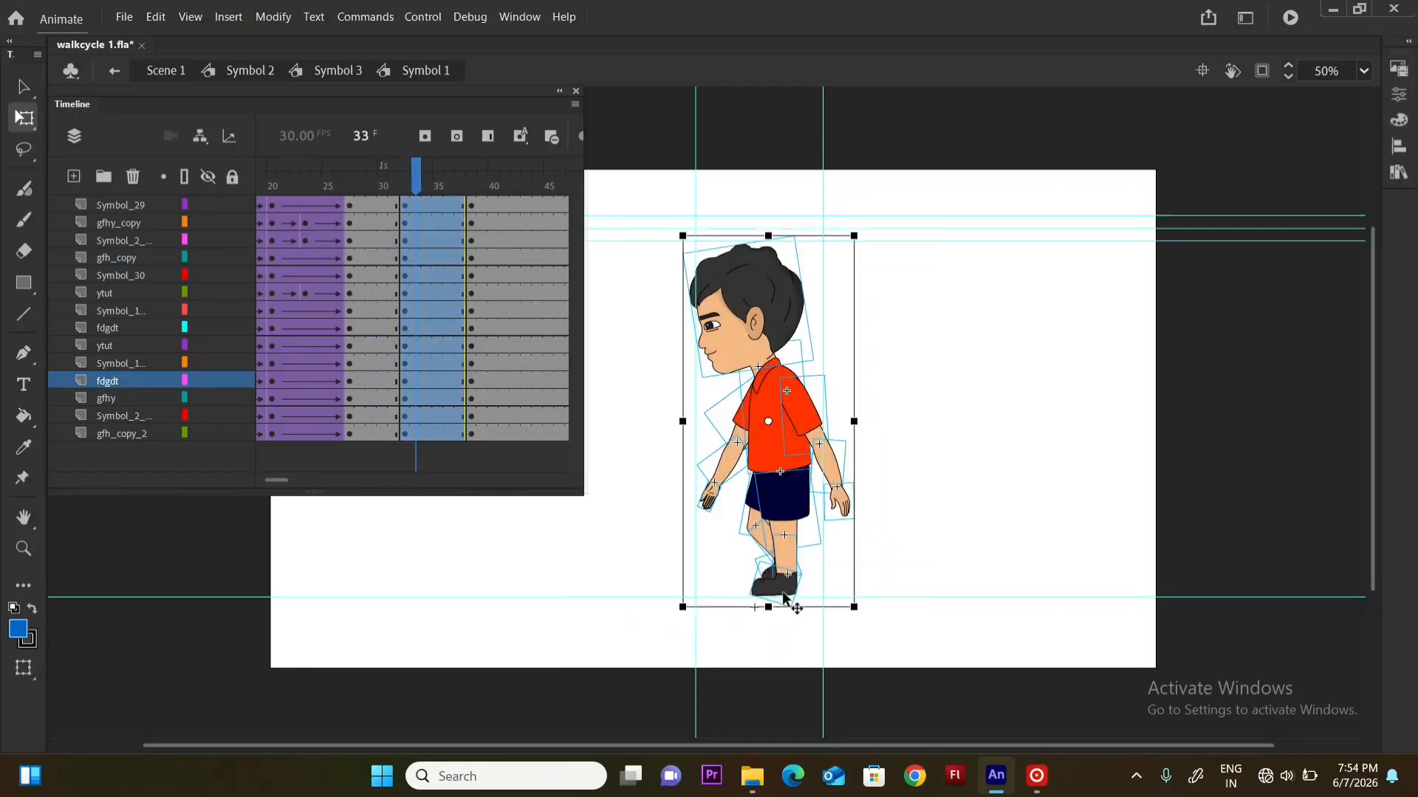
{"action": "left_click_drag", "start_coordinate": [786, 599], "coordinate": [799, 559]}
{"action": "key", "text": "Up"}
{"action": "key", "text": "Up"}
{"action": "key", "text": "Up"}
{"action": "key", "text": "Up"}
{"action": "key", "text": "Up"}
{"action": "key", "text": "Up"}
{"action": "key", "text": "Up"}
{"action": "key", "text": "Up"}
{"action": "key", "text": "Up"}
{"action": "key", "text": "Up"}
{"action": "key", "text": "Up"}
{"action": "key", "text": "Up"}
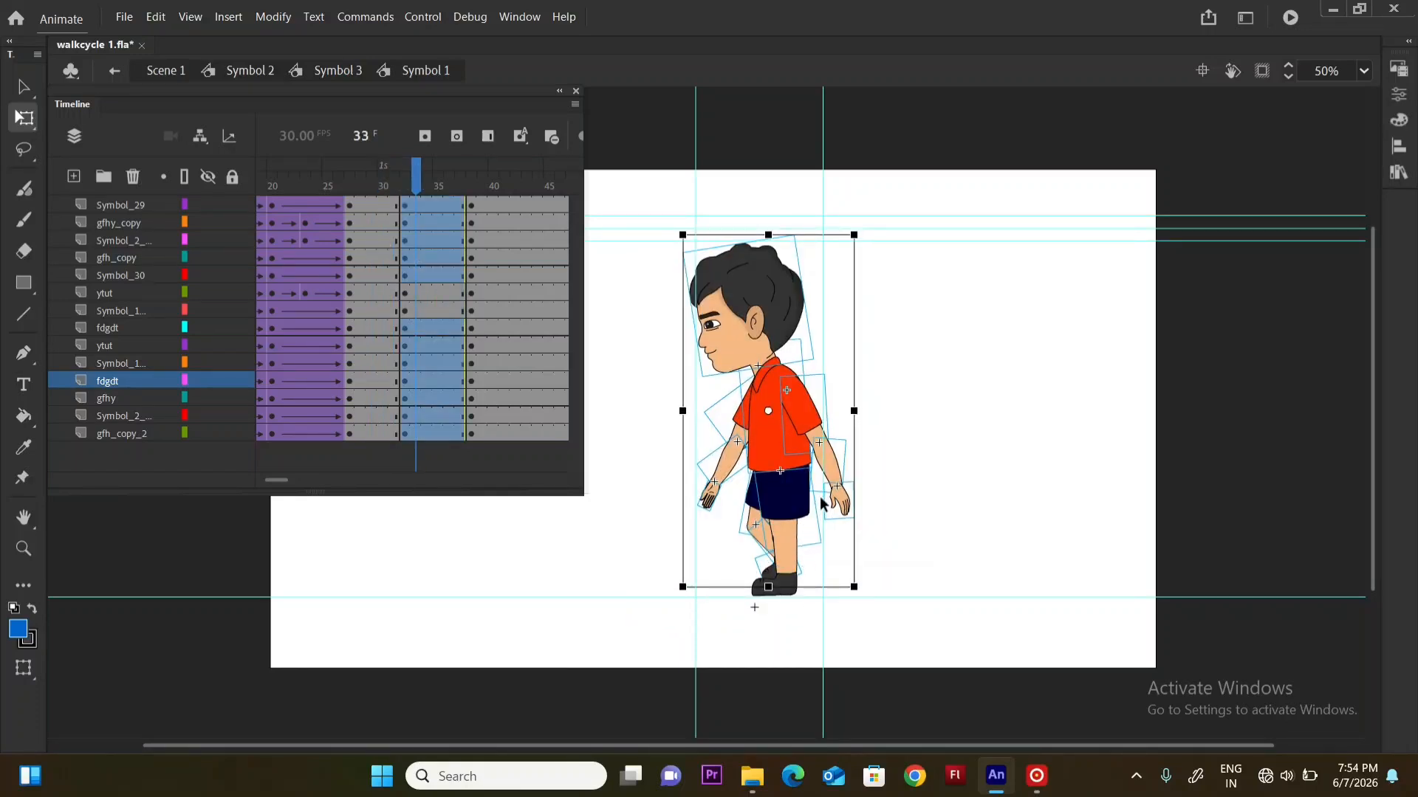
{"action": "left_click", "coordinate": [410, 206]}
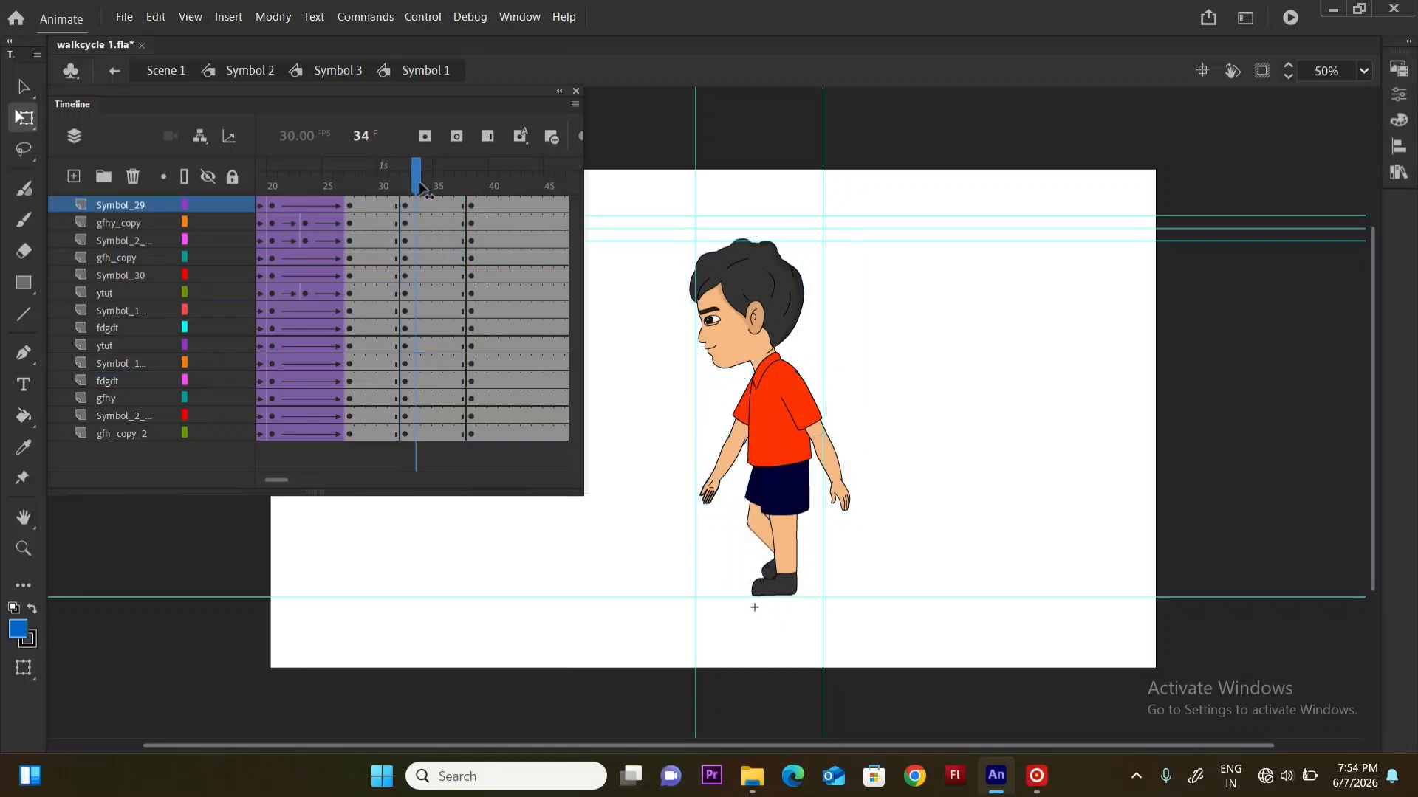
- Rotate the near arm about the shoulder at frame 32 so it hangs down along the body
{"action": "left_click_drag", "start_coordinate": [436, 212], "coordinate": [410, 270]}
{"action": "left_click_drag", "start_coordinate": [895, 399], "coordinate": [824, 516]}
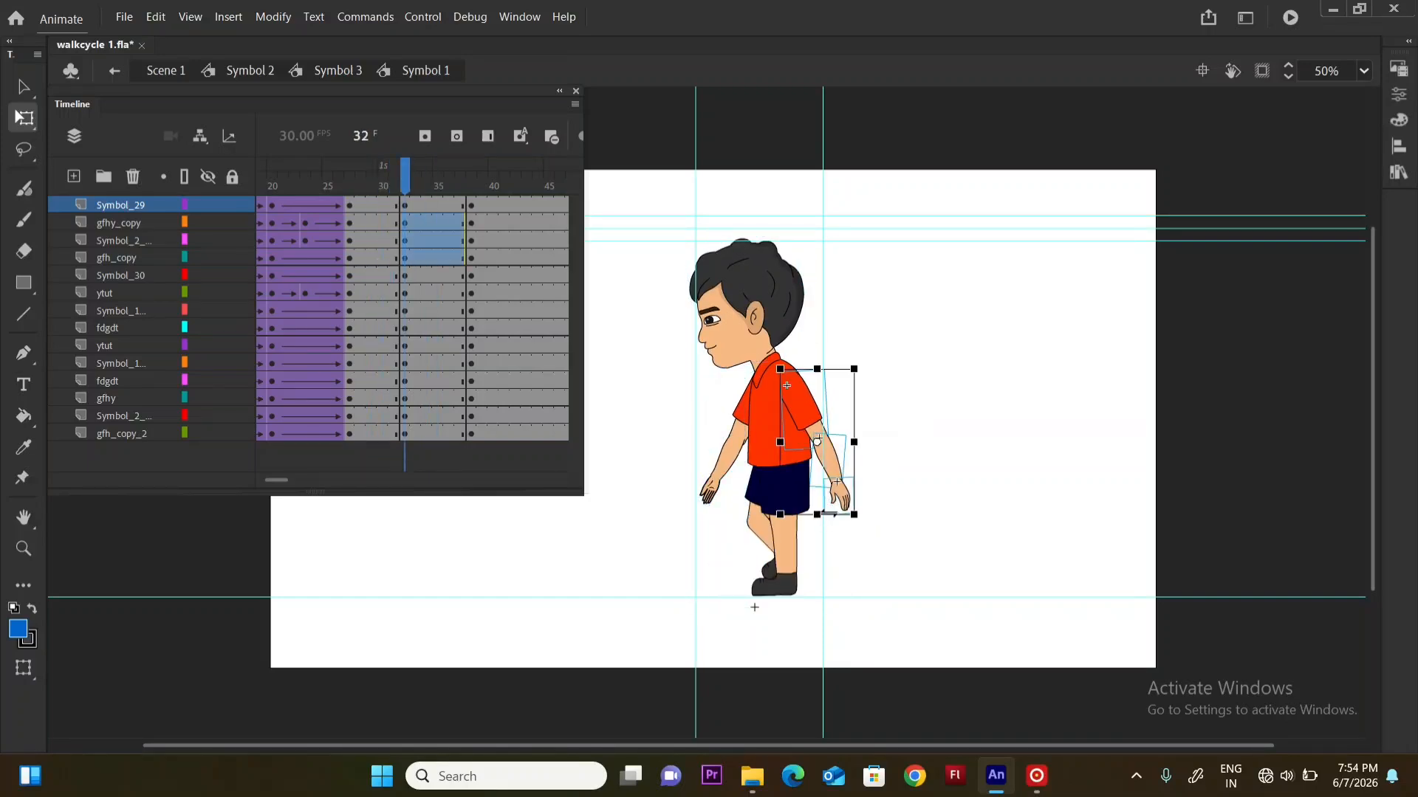
{"action": "left_click_drag", "start_coordinate": [830, 452], "coordinate": [796, 377]}
{"action": "left_click_drag", "start_coordinate": [862, 528], "coordinate": [809, 569]}
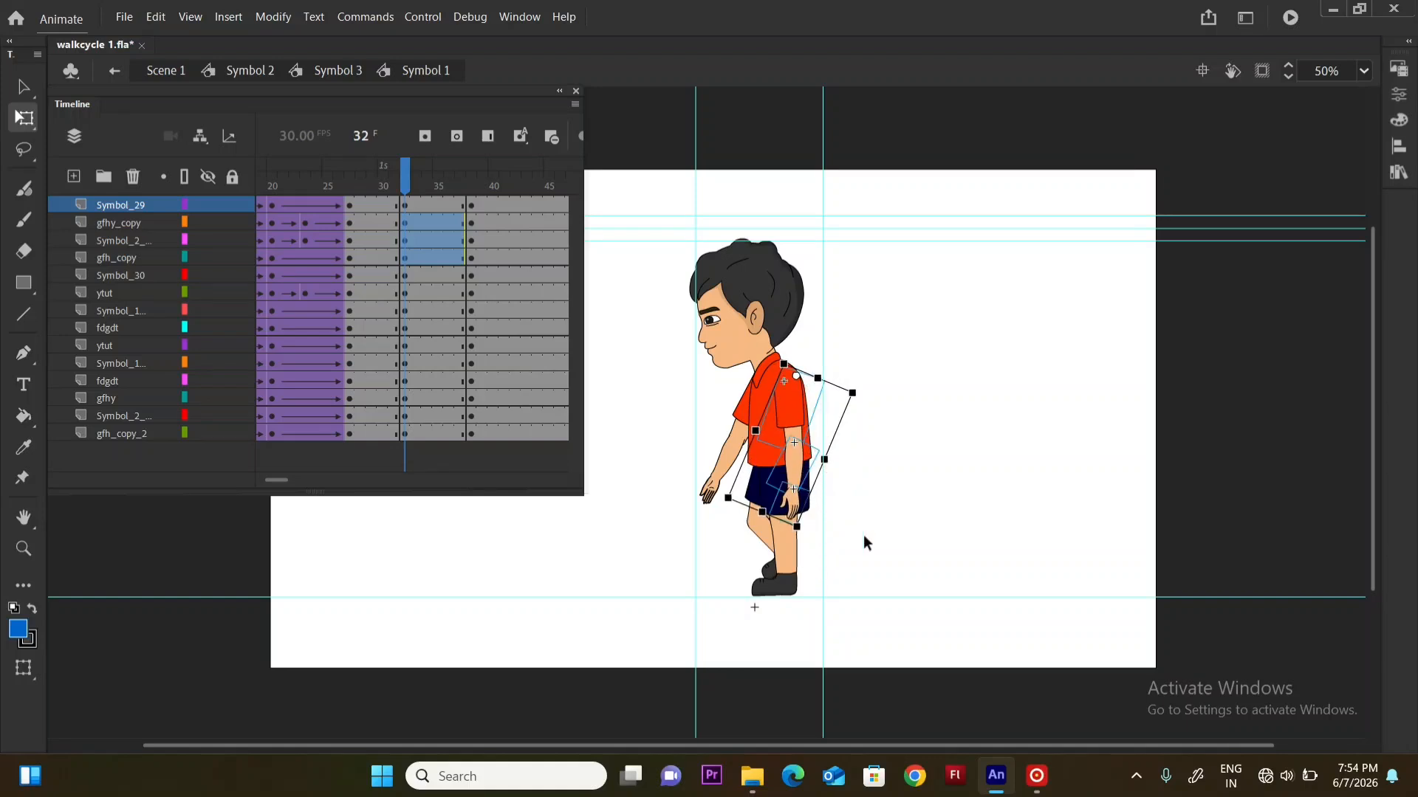
{"action": "left_click", "coordinate": [862, 535]}
- Rotate the far arm about its shoulder at frame 32 to hang near the body, nudge it into place, and tilt the head slightly
{"action": "left_click_drag", "start_coordinate": [742, 529], "coordinate": [744, 530]}
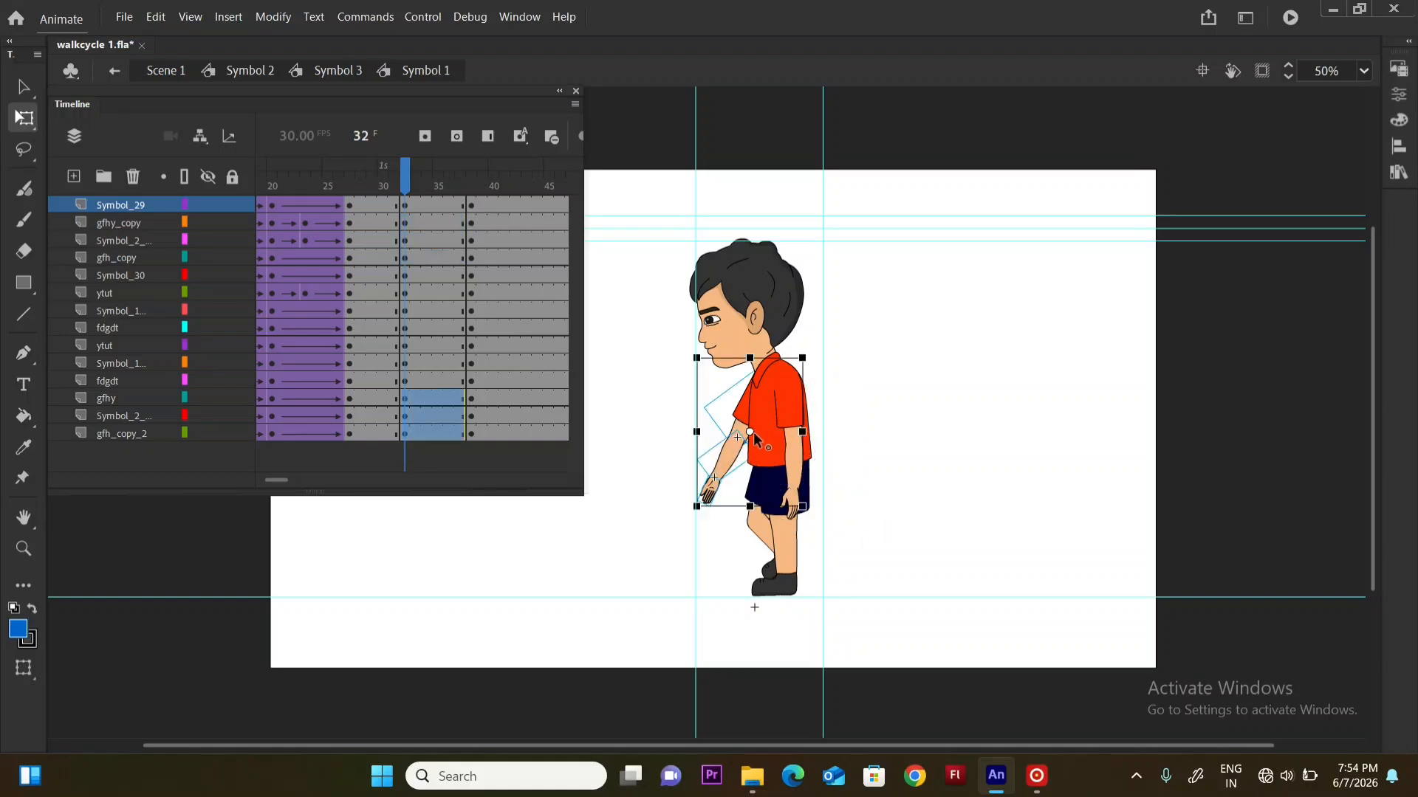
{"action": "left_click", "coordinate": [768, 441], "text": "shift"}
{"action": "left_click", "coordinate": [768, 441], "text": "shift"}
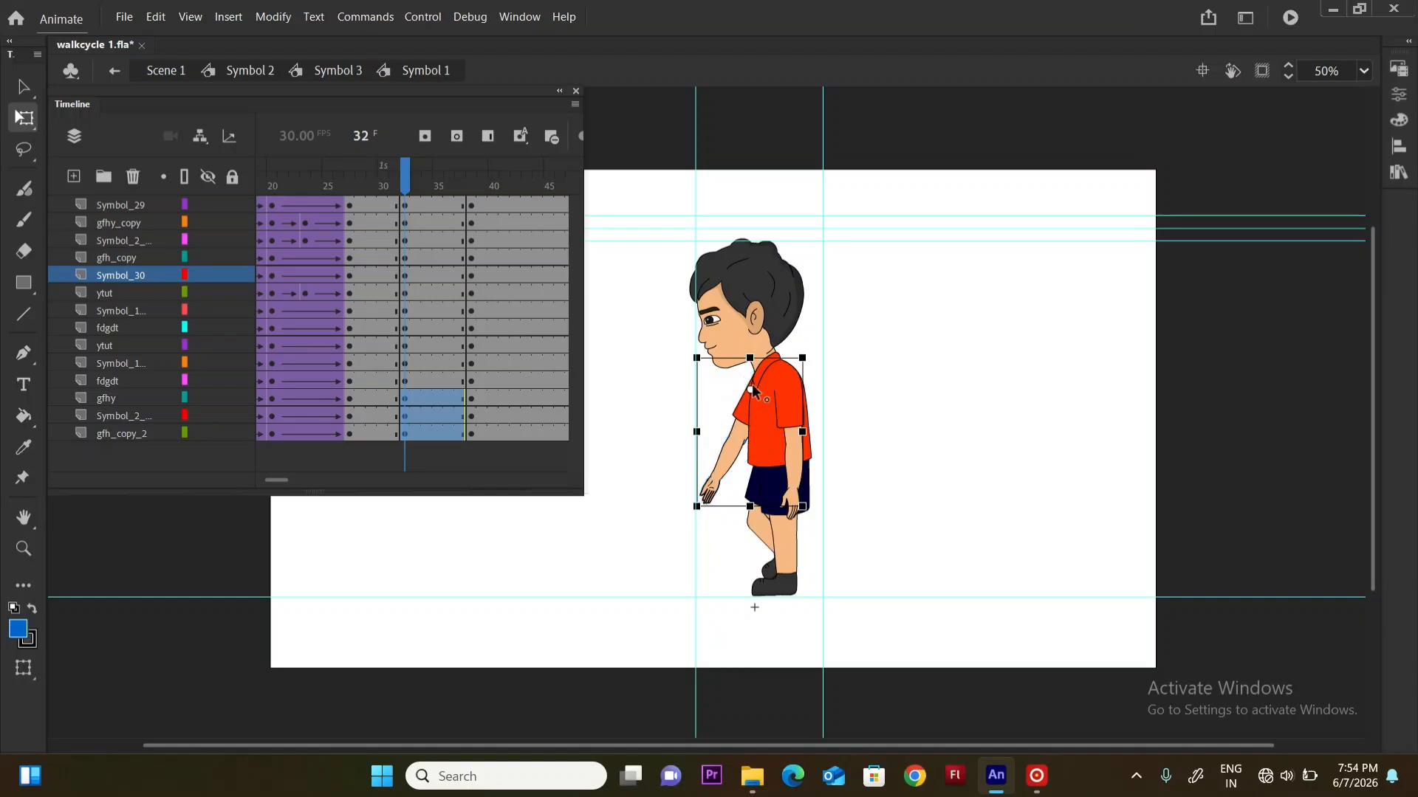
{"action": "left_click_drag", "start_coordinate": [702, 526], "coordinate": [735, 533]}
{"action": "key", "text": "Down"}
{"action": "key", "text": "Down"}
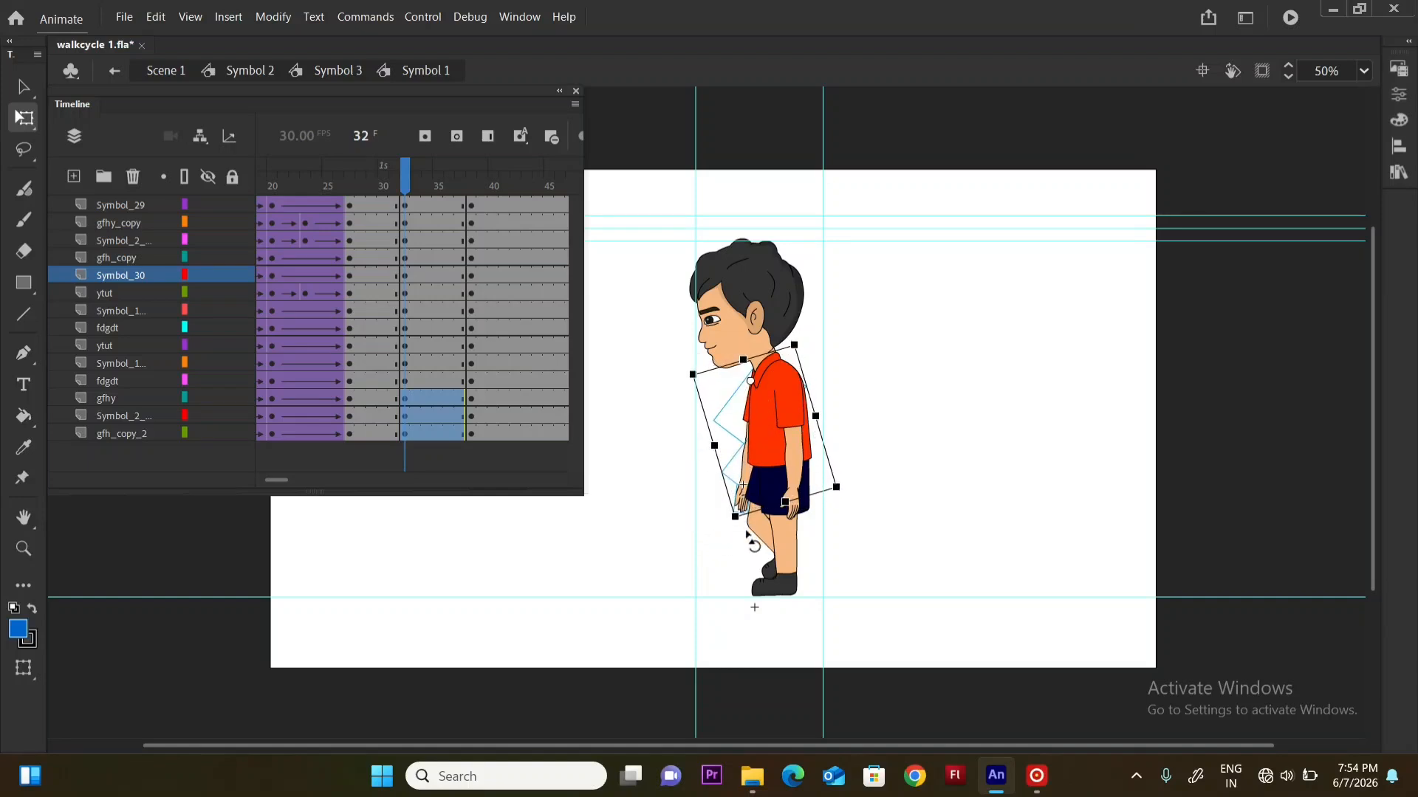
{"action": "key", "text": "Right"}
{"action": "key", "text": "Right"}
{"action": "left_click", "coordinate": [917, 392]}
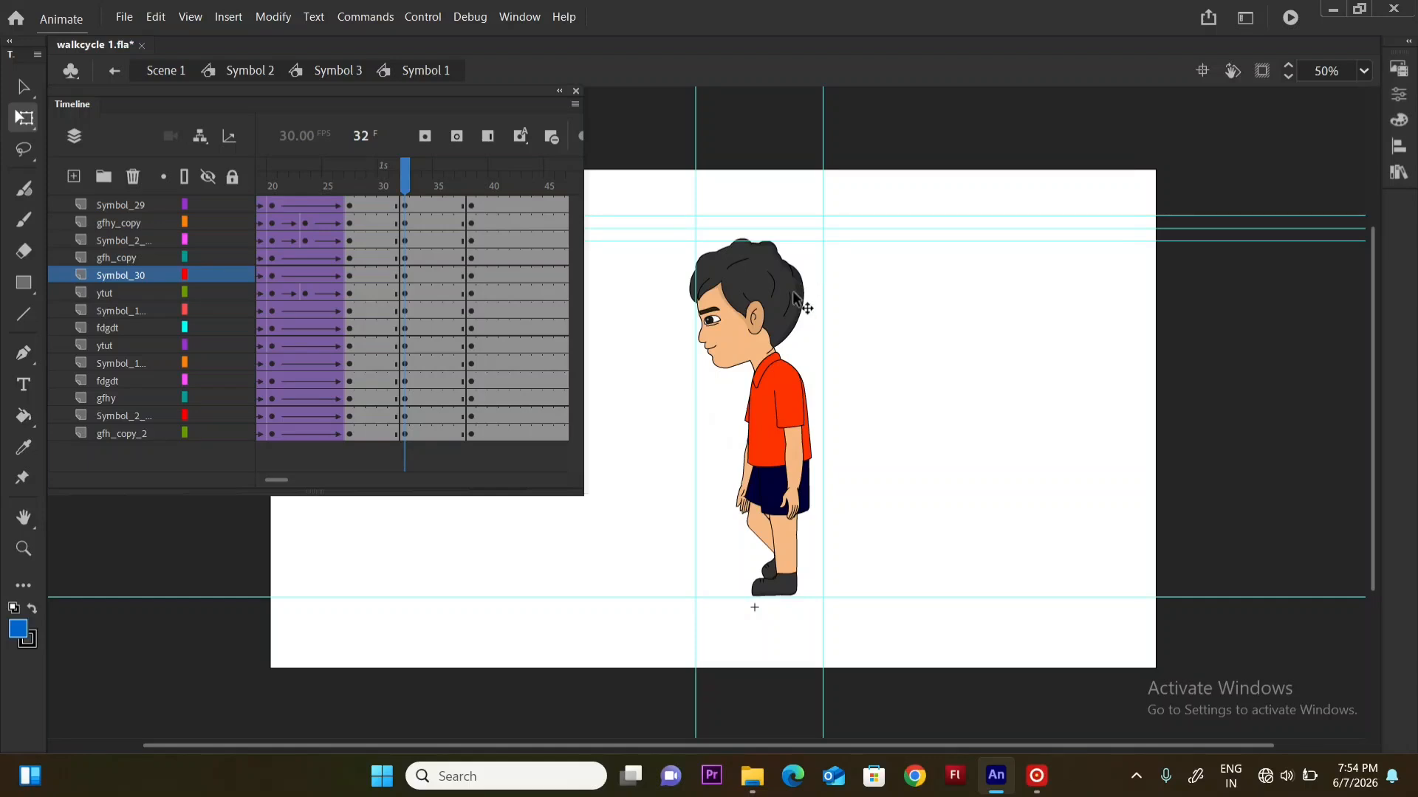
{"action": "left_click", "coordinate": [796, 299]}
{"action": "left_click_drag", "start_coordinate": [813, 222], "coordinate": [810, 231]}
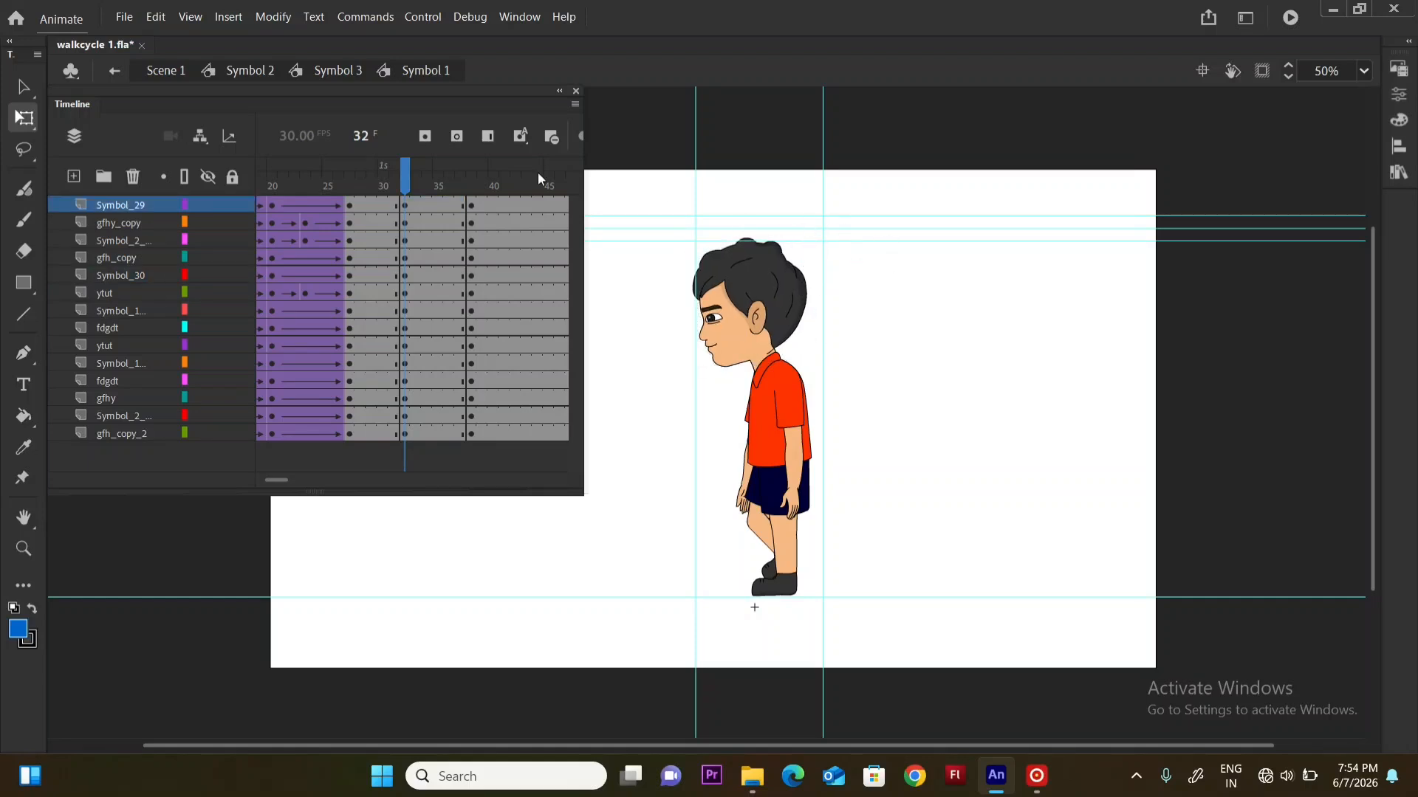
- Apply classic tweens on all layers between frames 27, 32 and 38, and play back the animation
{"action": "left_click_drag", "start_coordinate": [405, 187], "coordinate": [473, 253]}
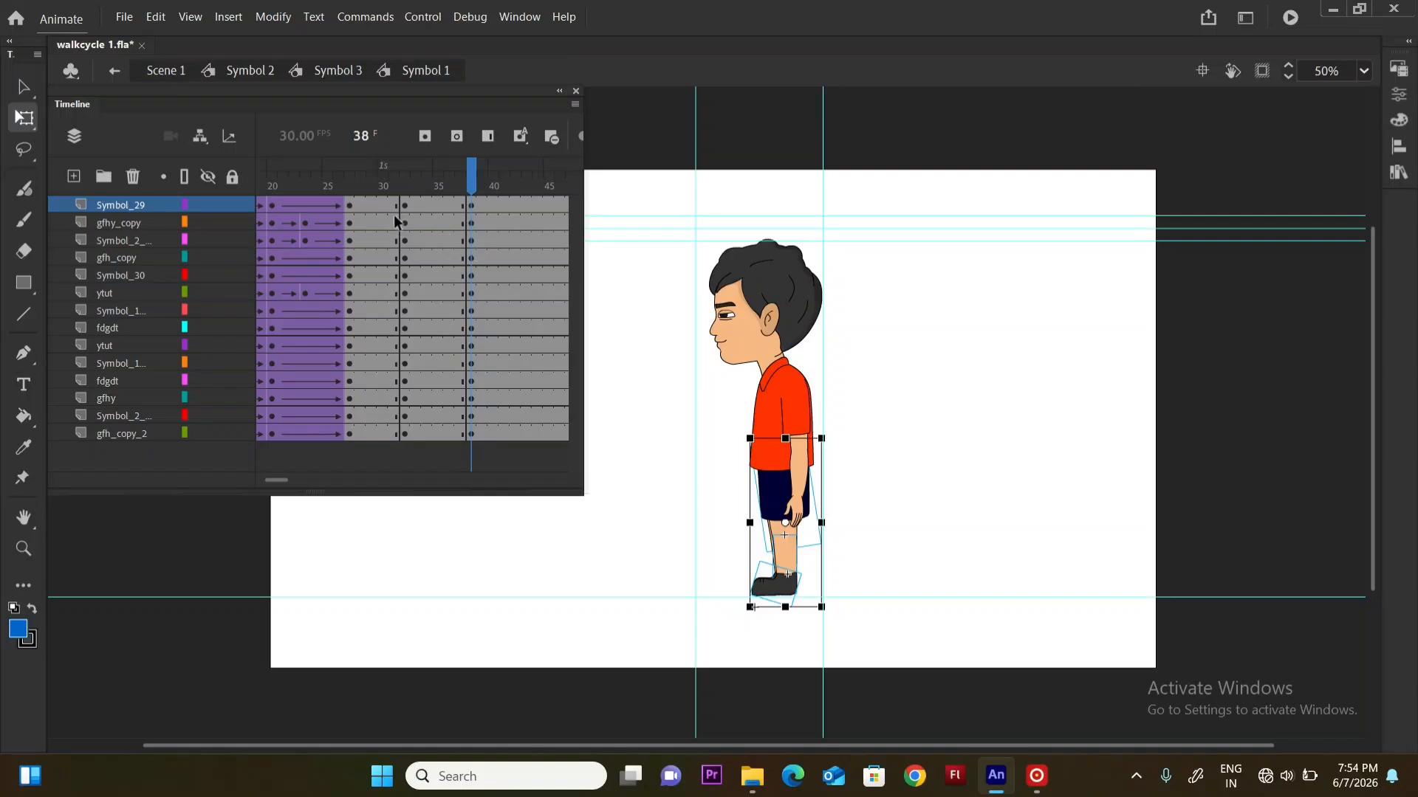
{"action": "left_click_drag", "start_coordinate": [382, 207], "coordinate": [432, 459]}
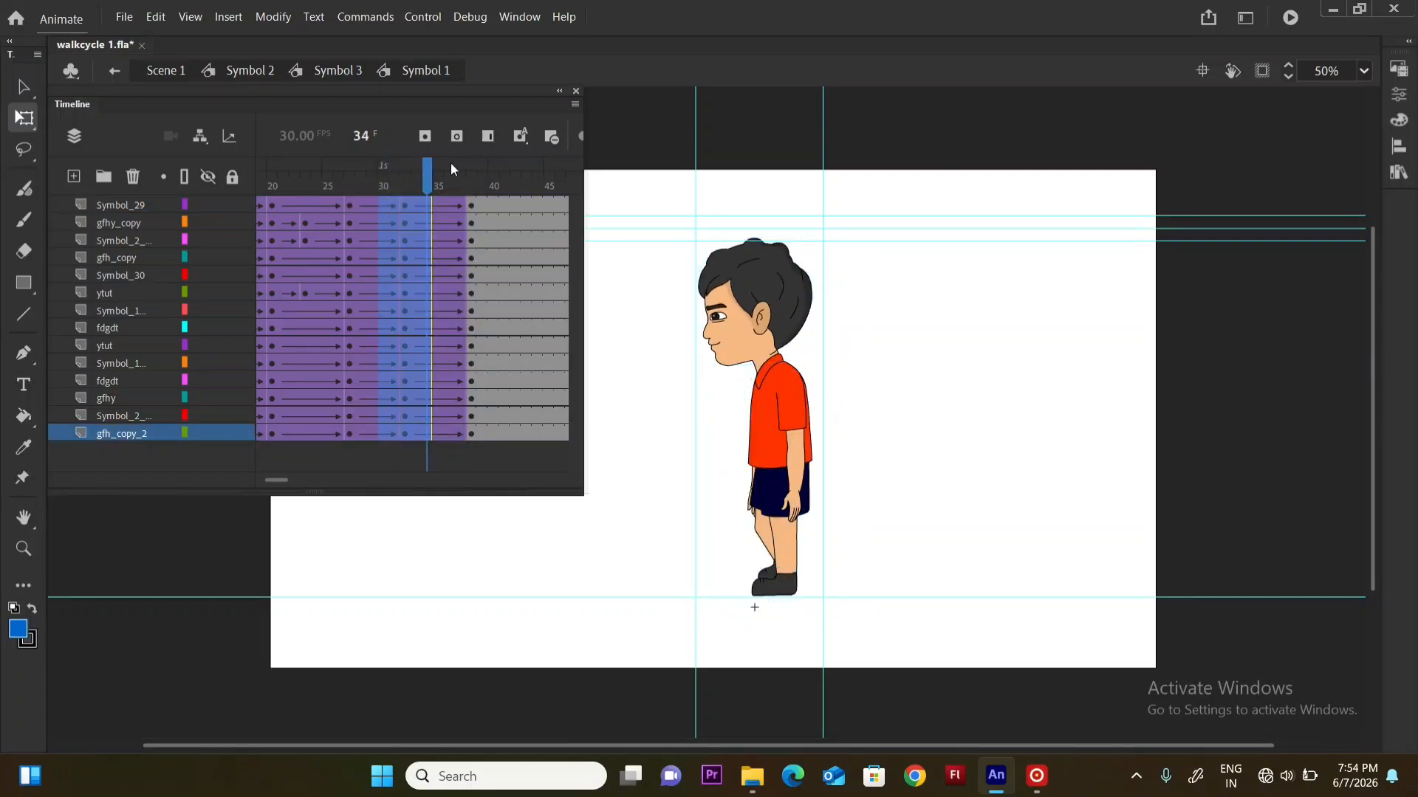
{"action": "key", "text": "Return"}
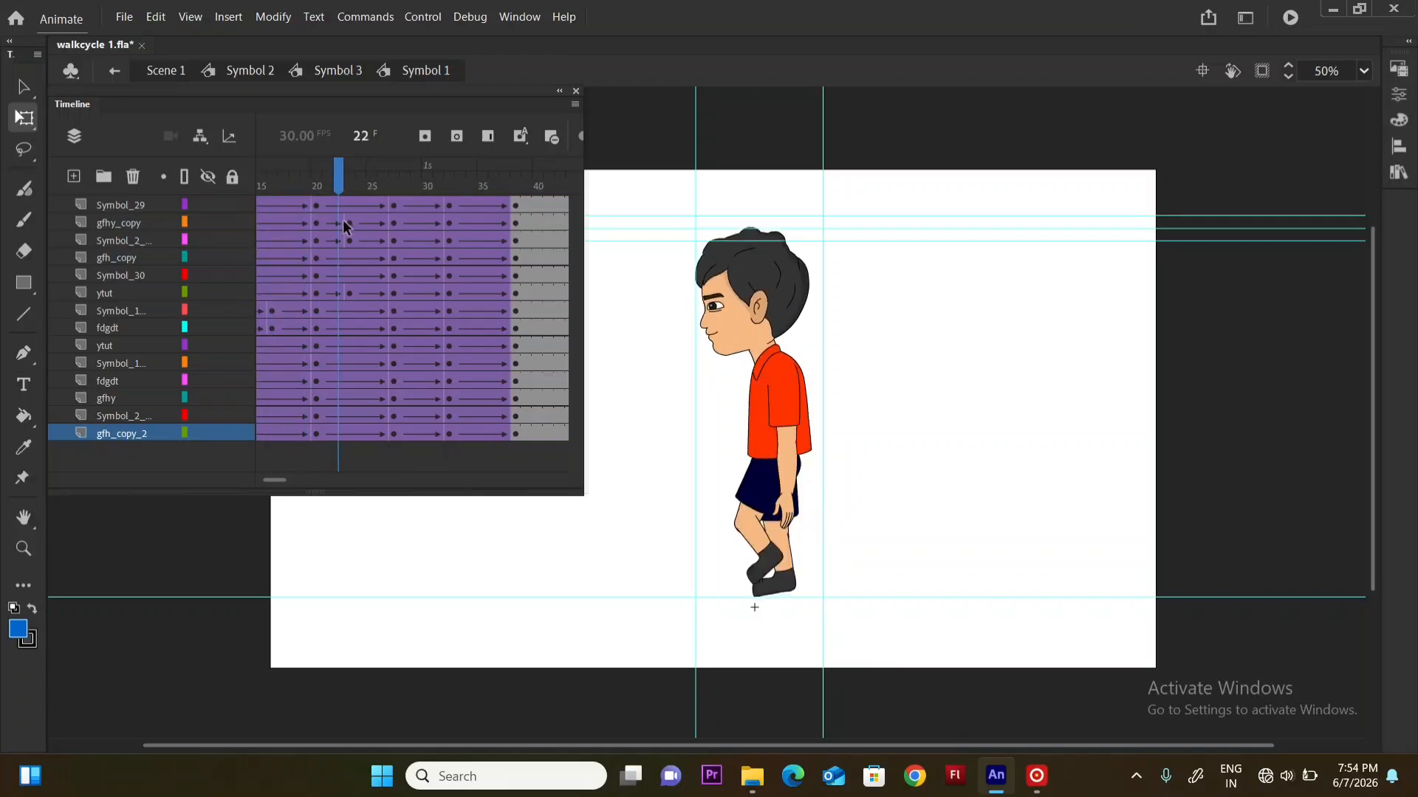
{"action": "key", "text": "Return"}
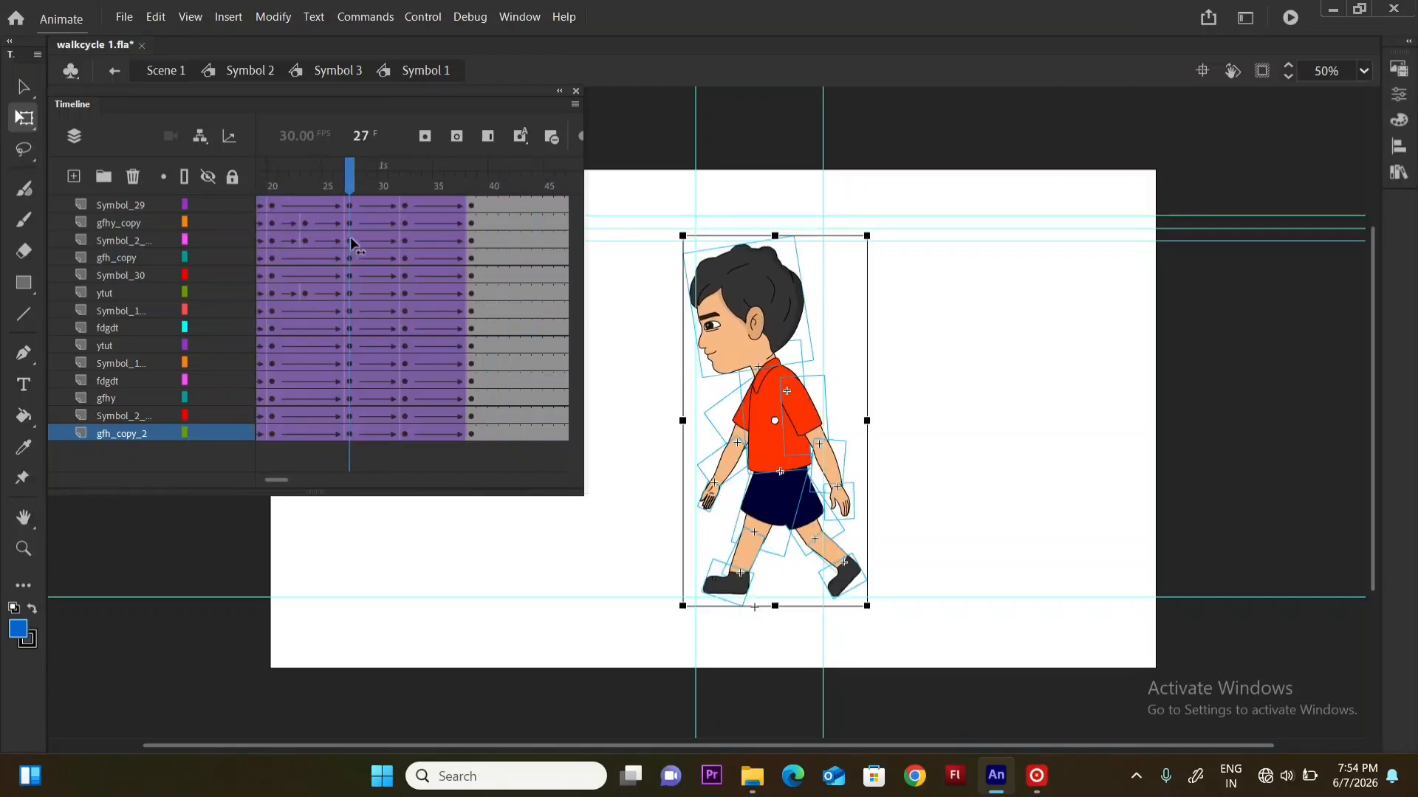
- Shift the figure's body slightly forward at frame 32 while keeping the feet planted, and test the movie
{"action": "left_click_drag", "start_coordinate": [351, 239], "coordinate": [402, 268]}
{"action": "left_click", "coordinate": [877, 372]}
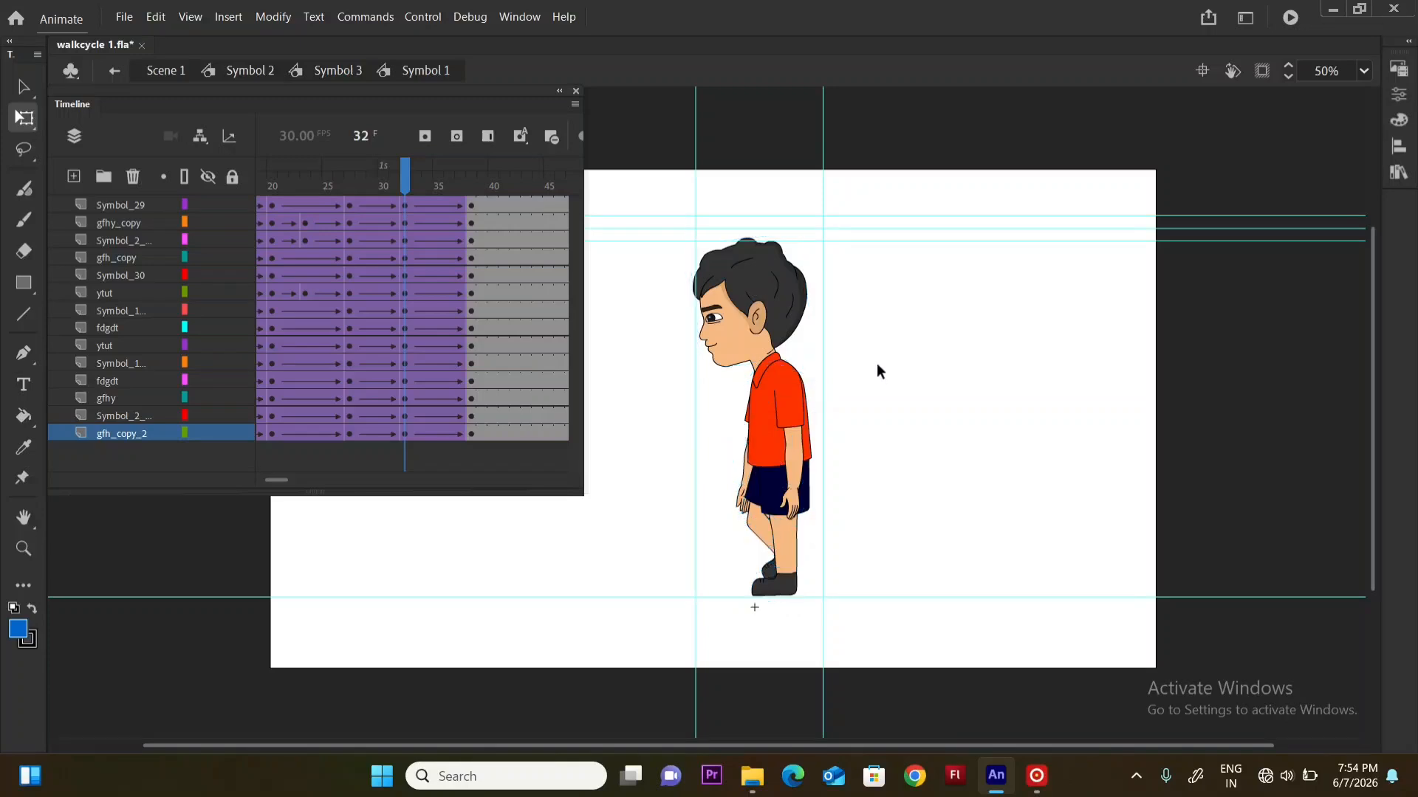
{"action": "left_click_drag", "start_coordinate": [851, 285], "coordinate": [695, 533]}
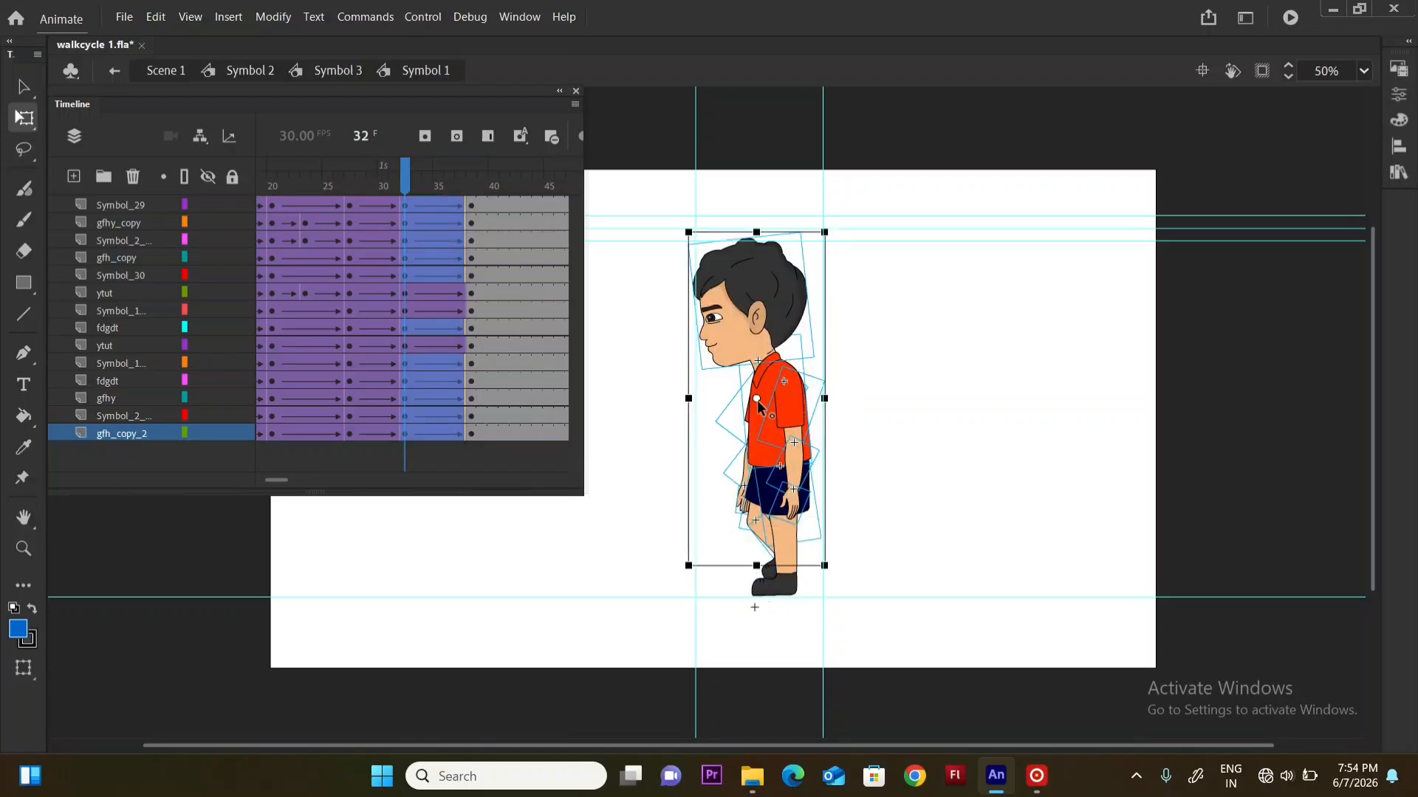
{"action": "left_click_drag", "start_coordinate": [758, 402], "coordinate": [790, 567]}
{"action": "left_click_drag", "start_coordinate": [837, 235], "coordinate": [727, 427]}
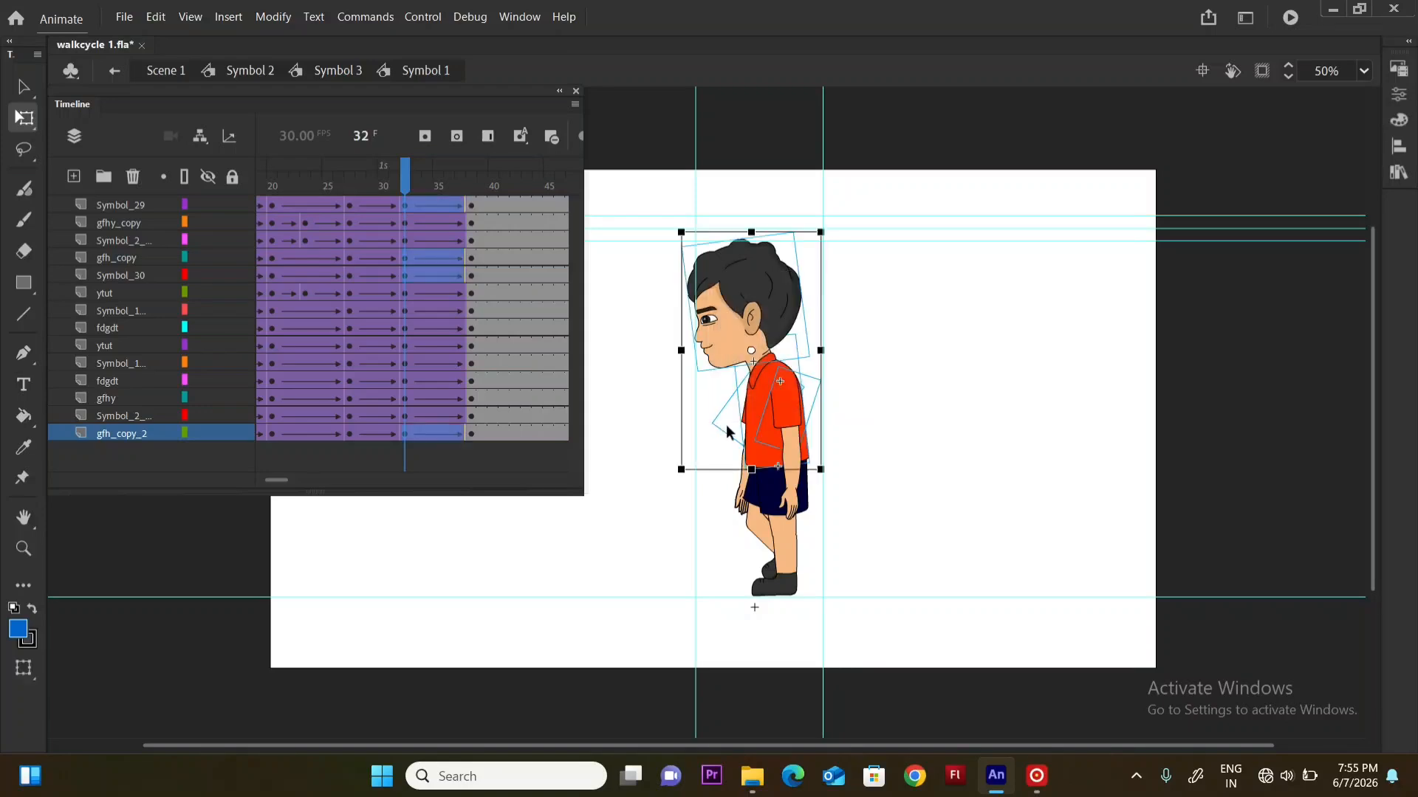
{"action": "left_click_drag", "start_coordinate": [933, 339], "coordinate": [680, 550]}
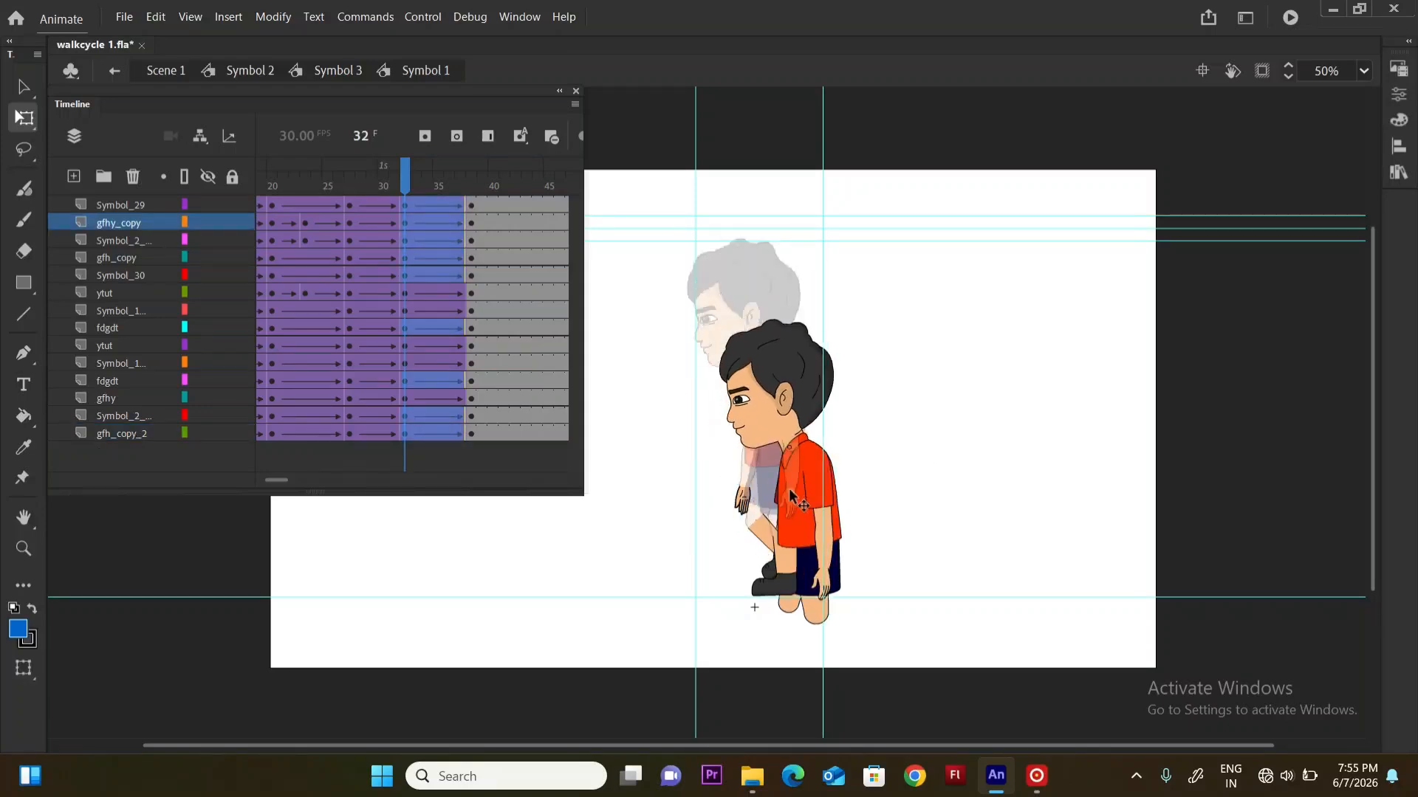
{"action": "left_click_drag", "start_coordinate": [757, 395], "coordinate": [795, 485]}
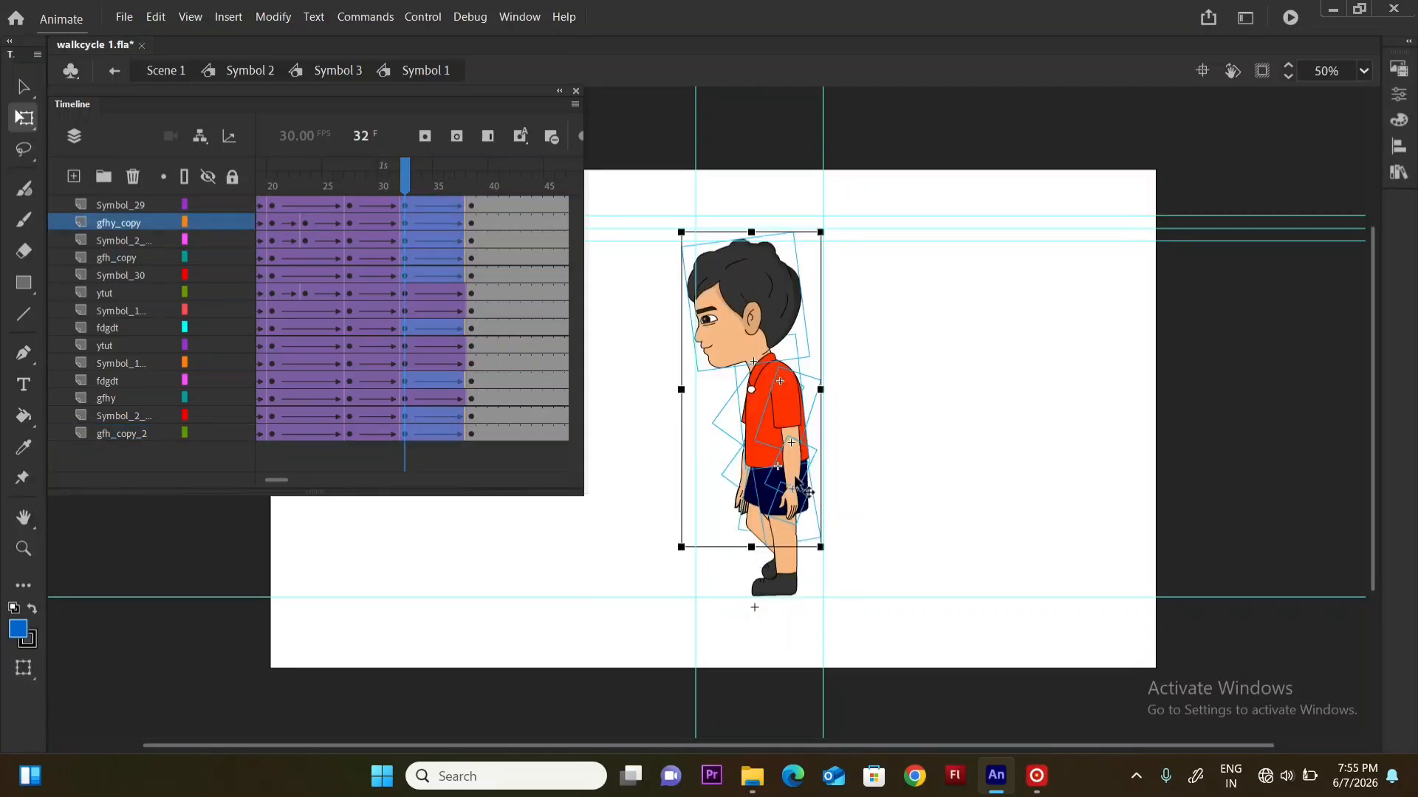
{"action": "key", "text": "ctrl+Return"}
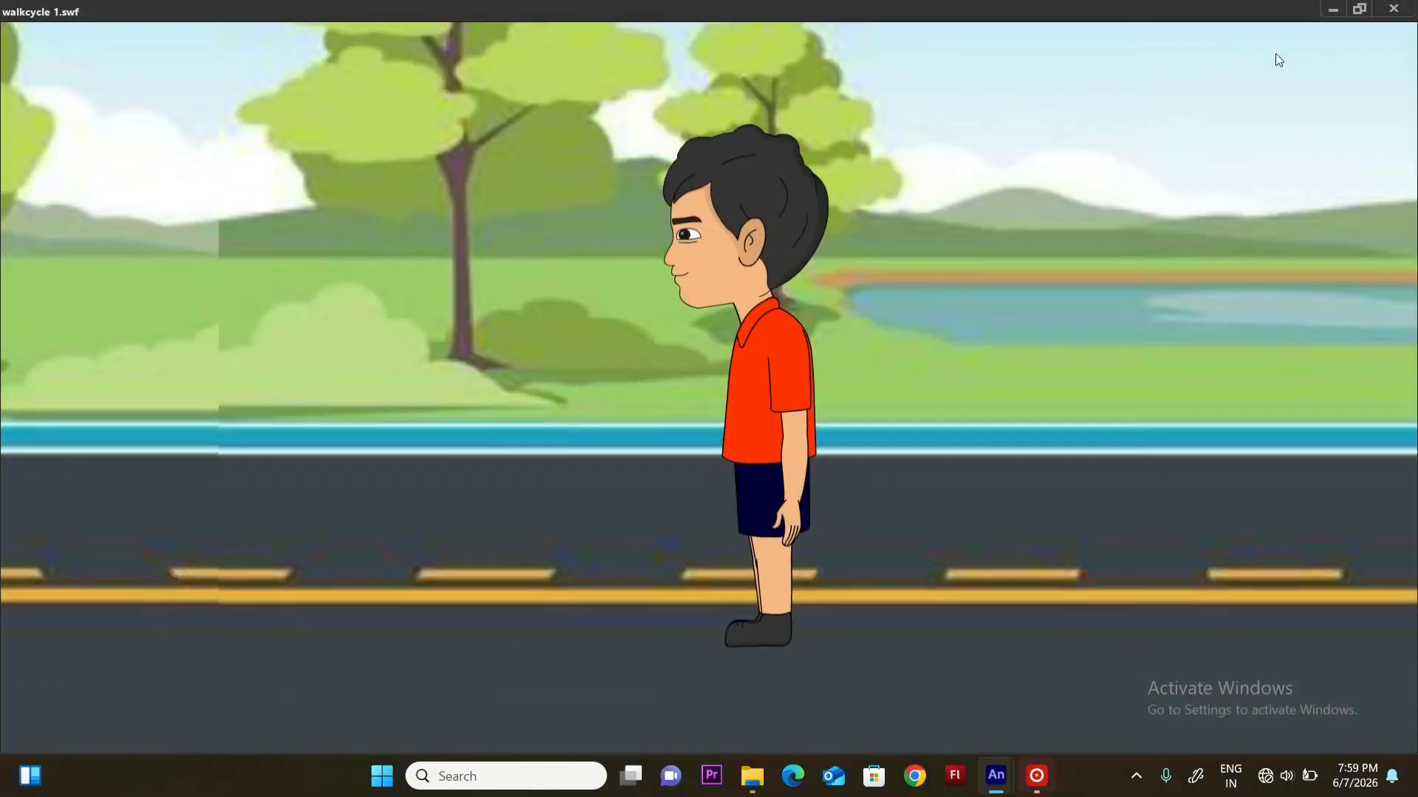